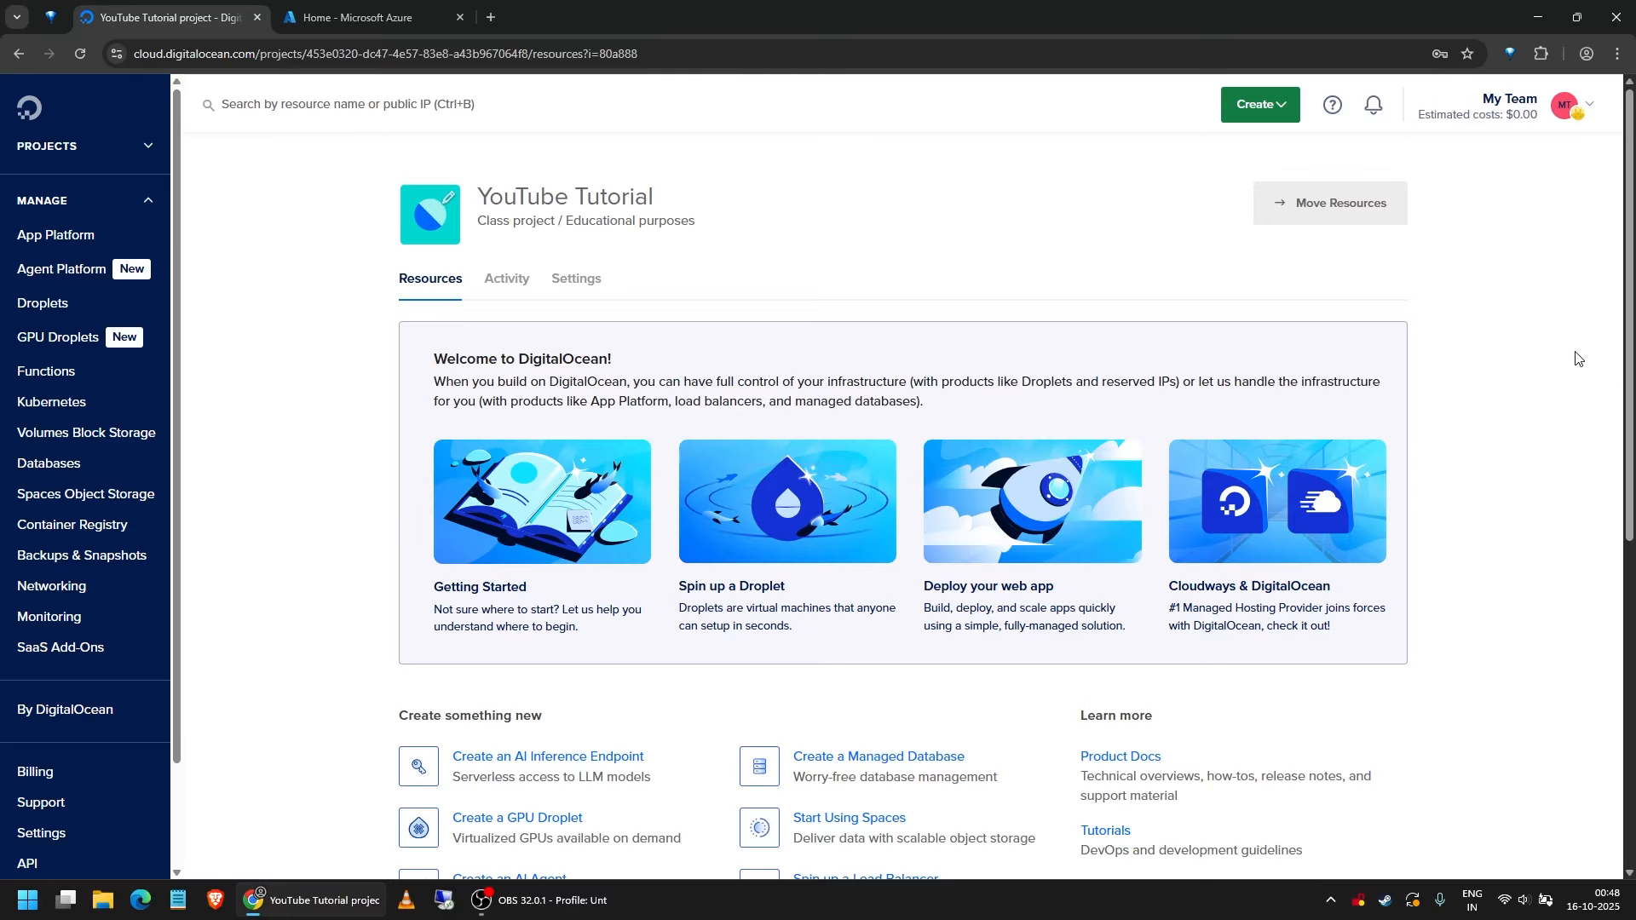
- Start creating a new Droplet in the YouTube Tutorial project
click(1288, 112)
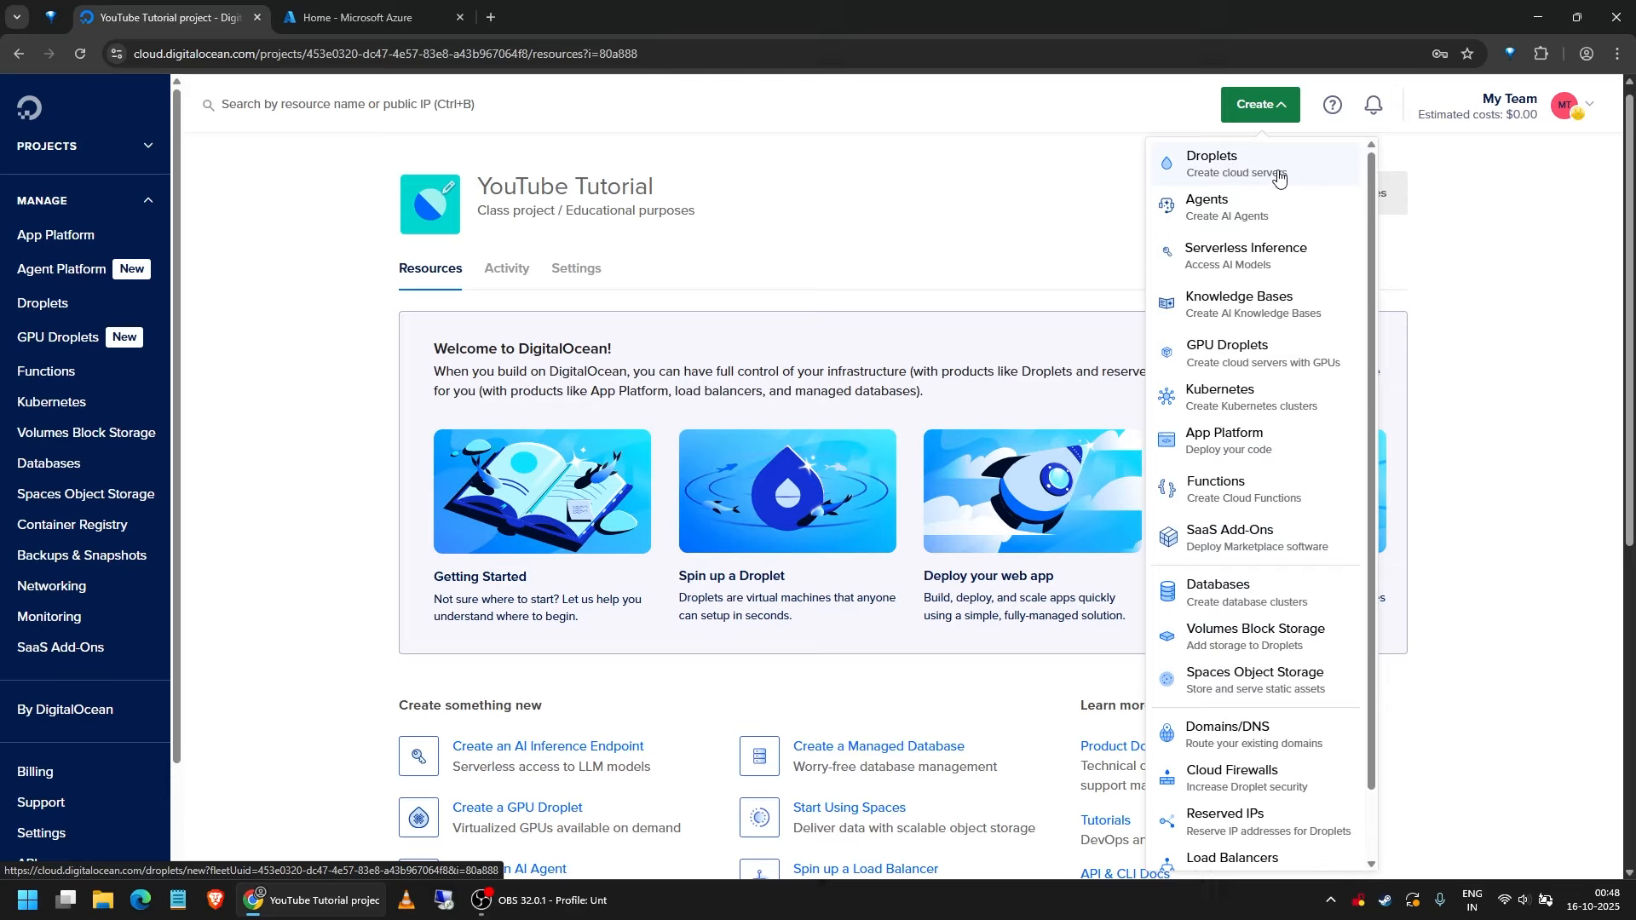
click(1220, 166)
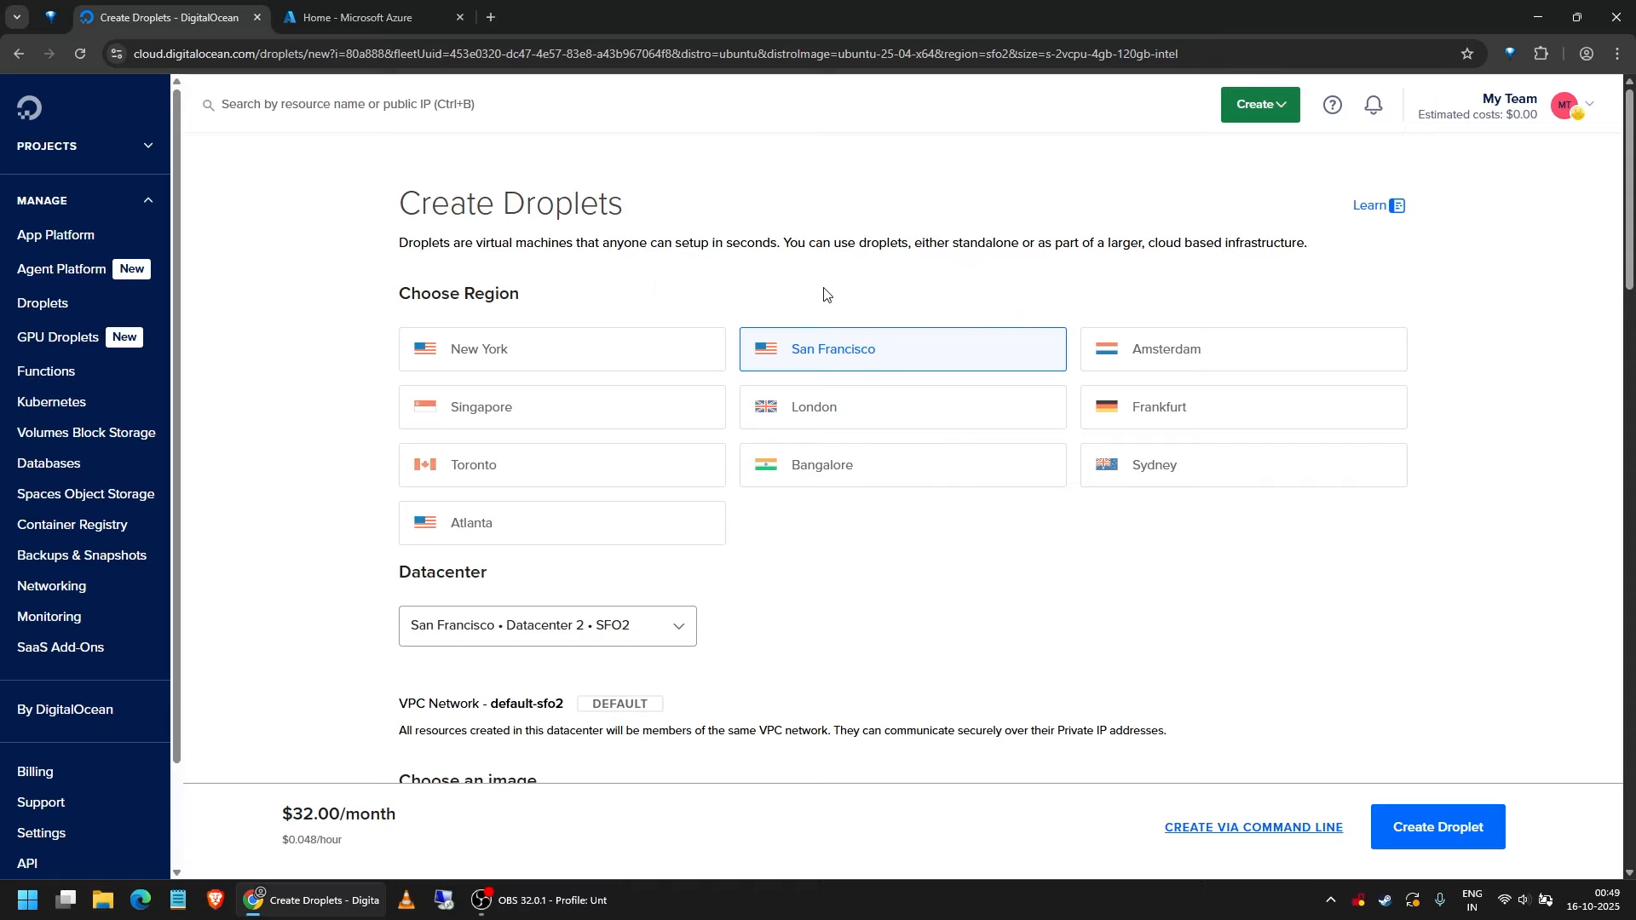
scroll(166, 281, down, 2)
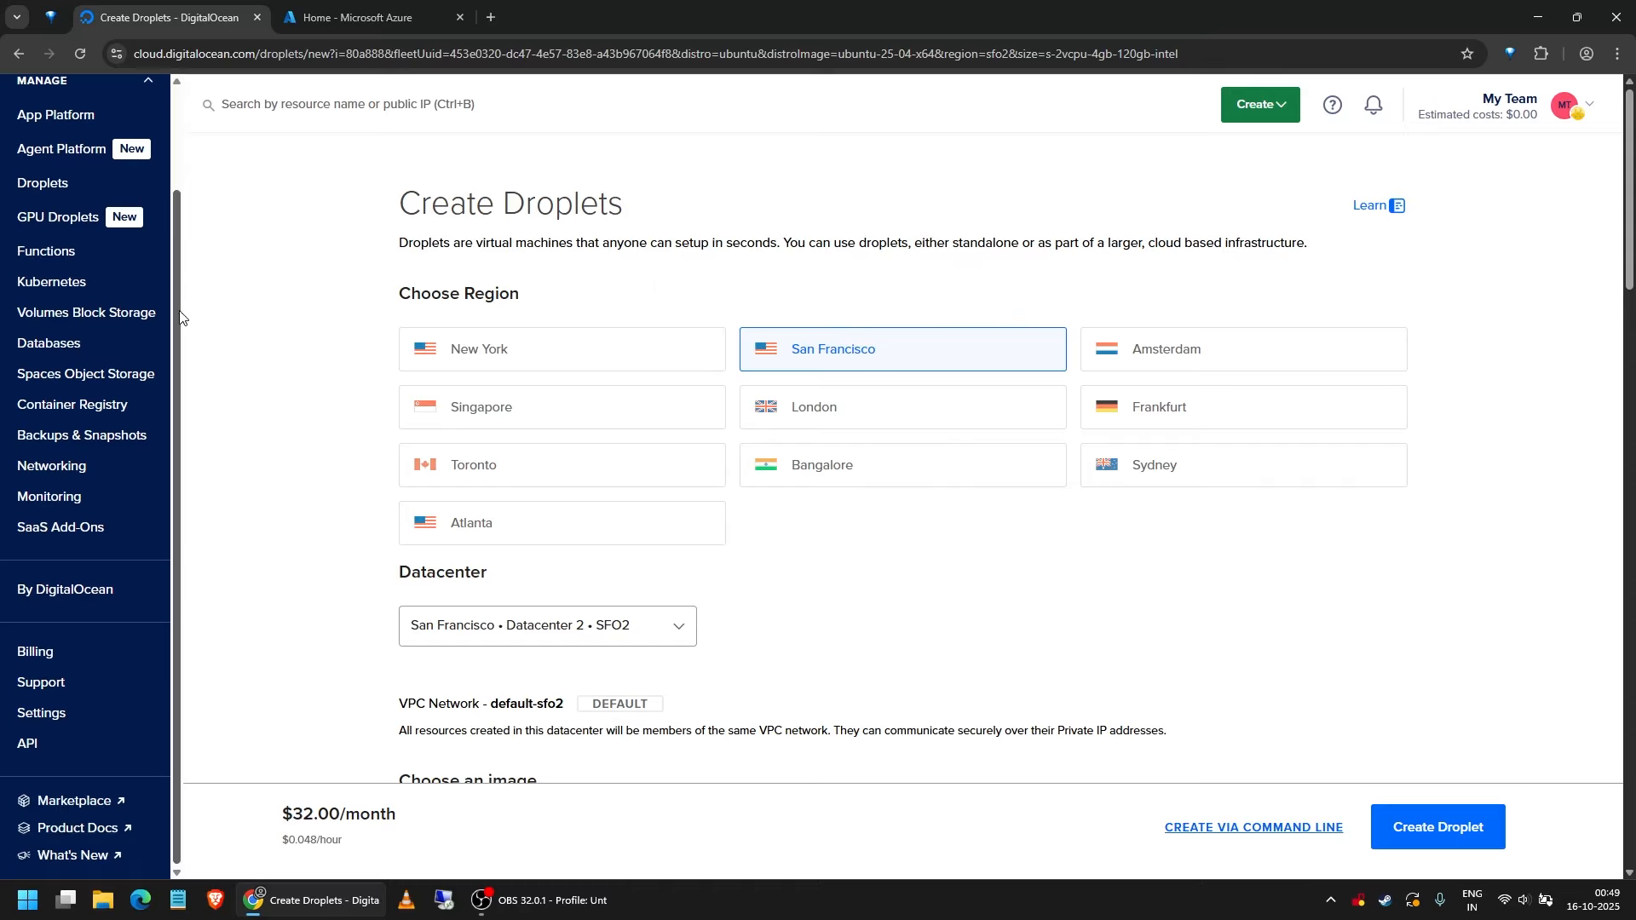
scroll(314, 278, down, 3)
scroll(315, 279, up, 3)
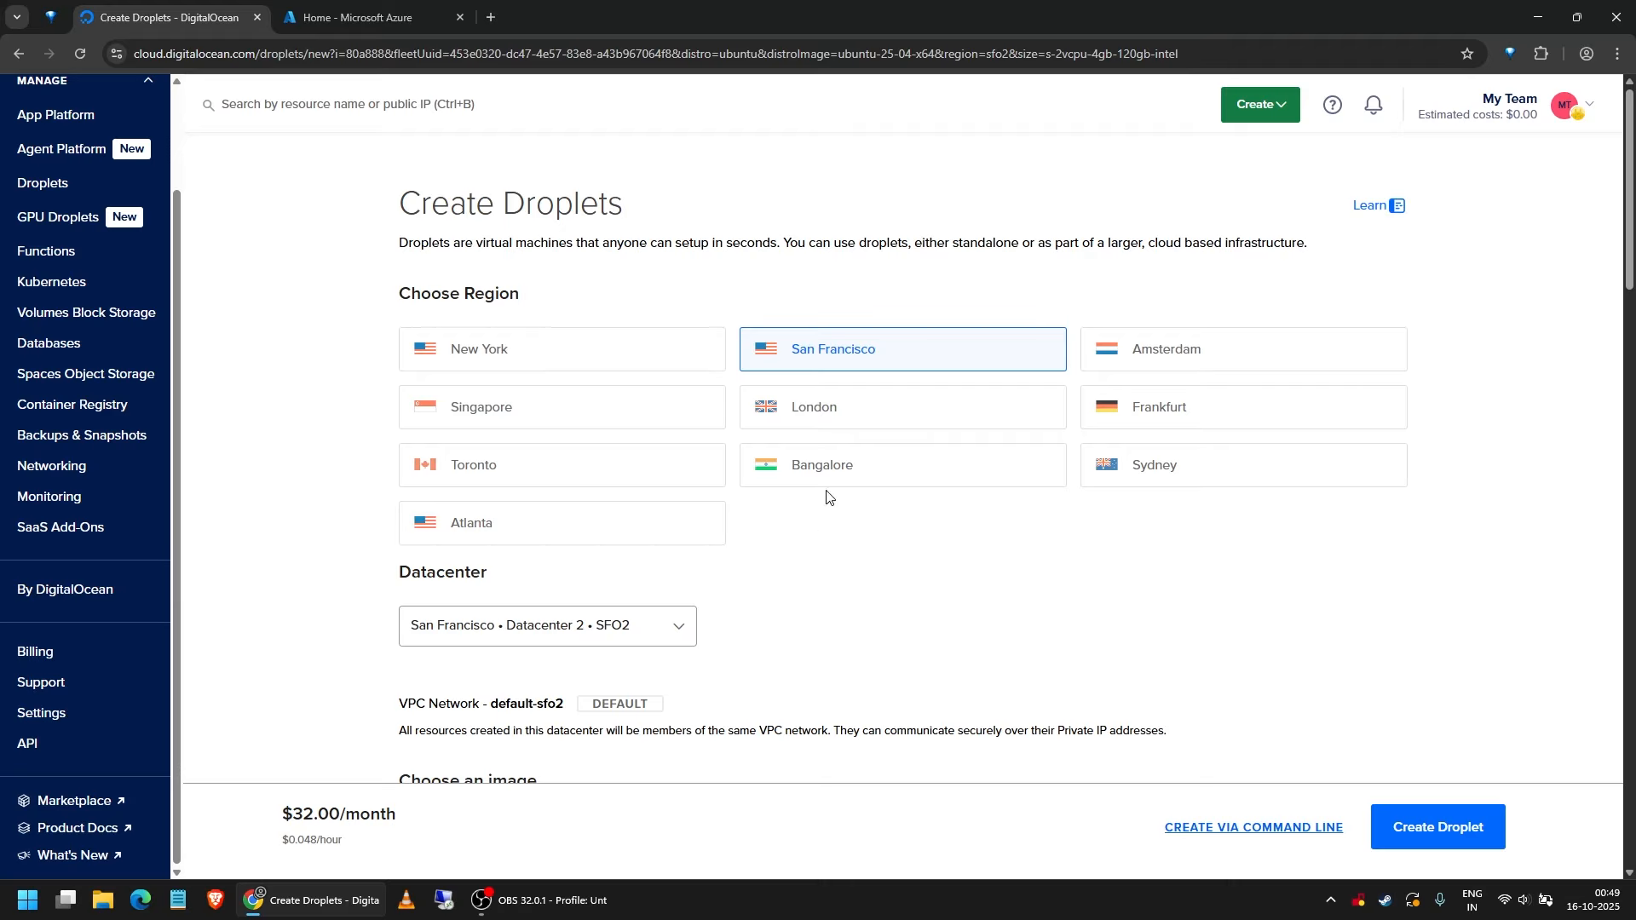
- Set the Droplet's region to San Francisco with Datacenter 3 (SFO3), after trying Bangalore
click(861, 467)
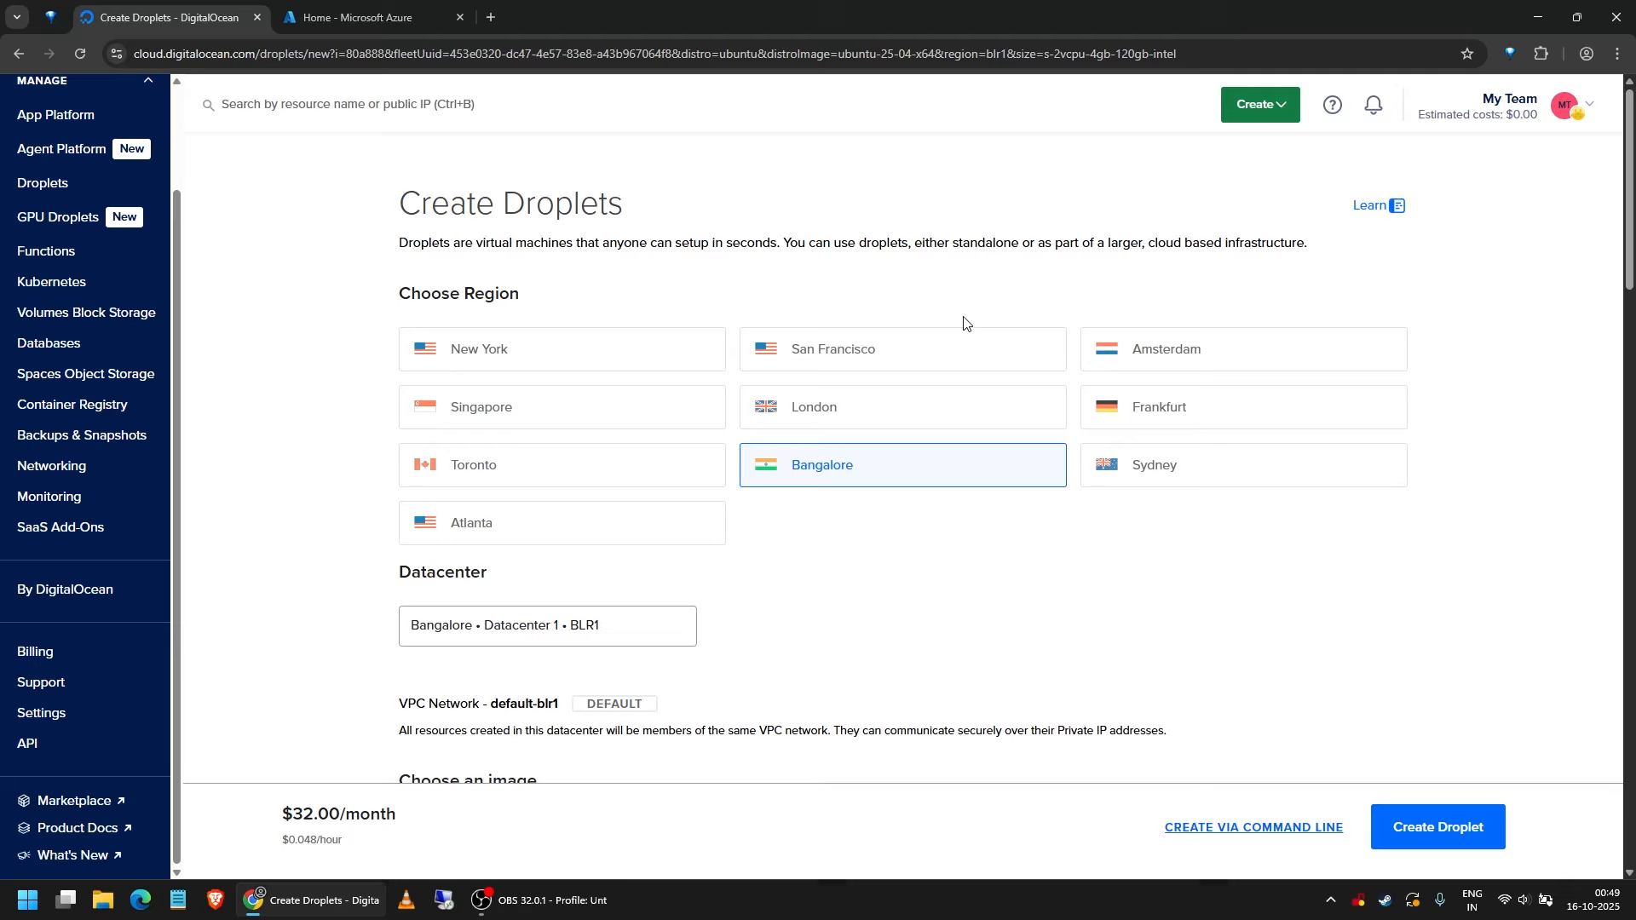
click(925, 350)
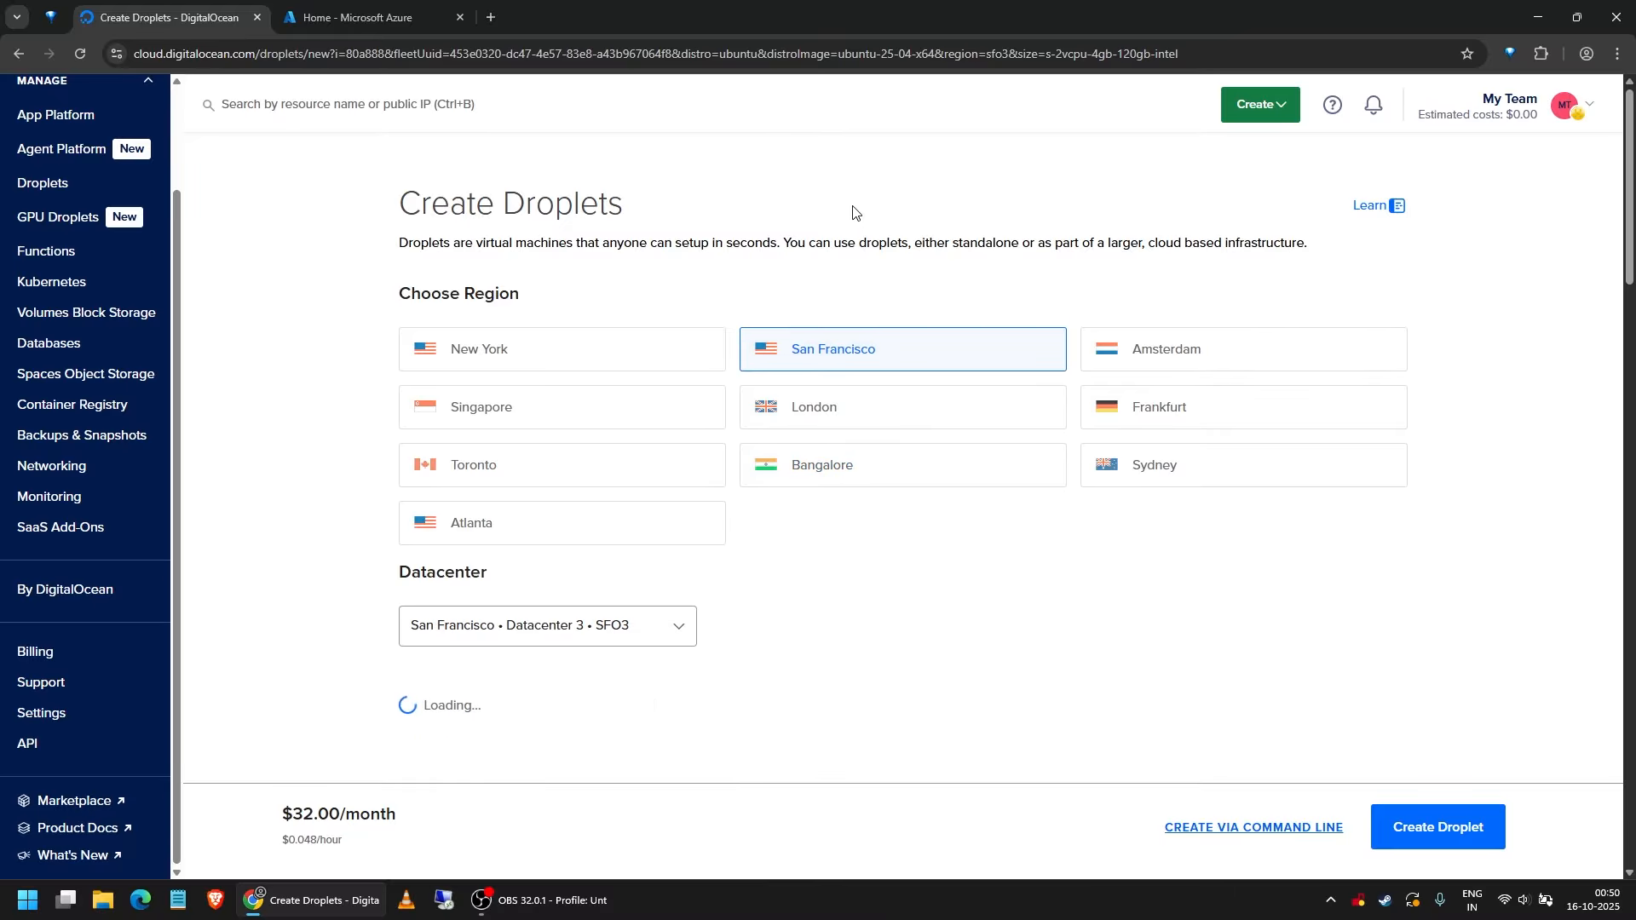
scroll(281, 358, down, 3)
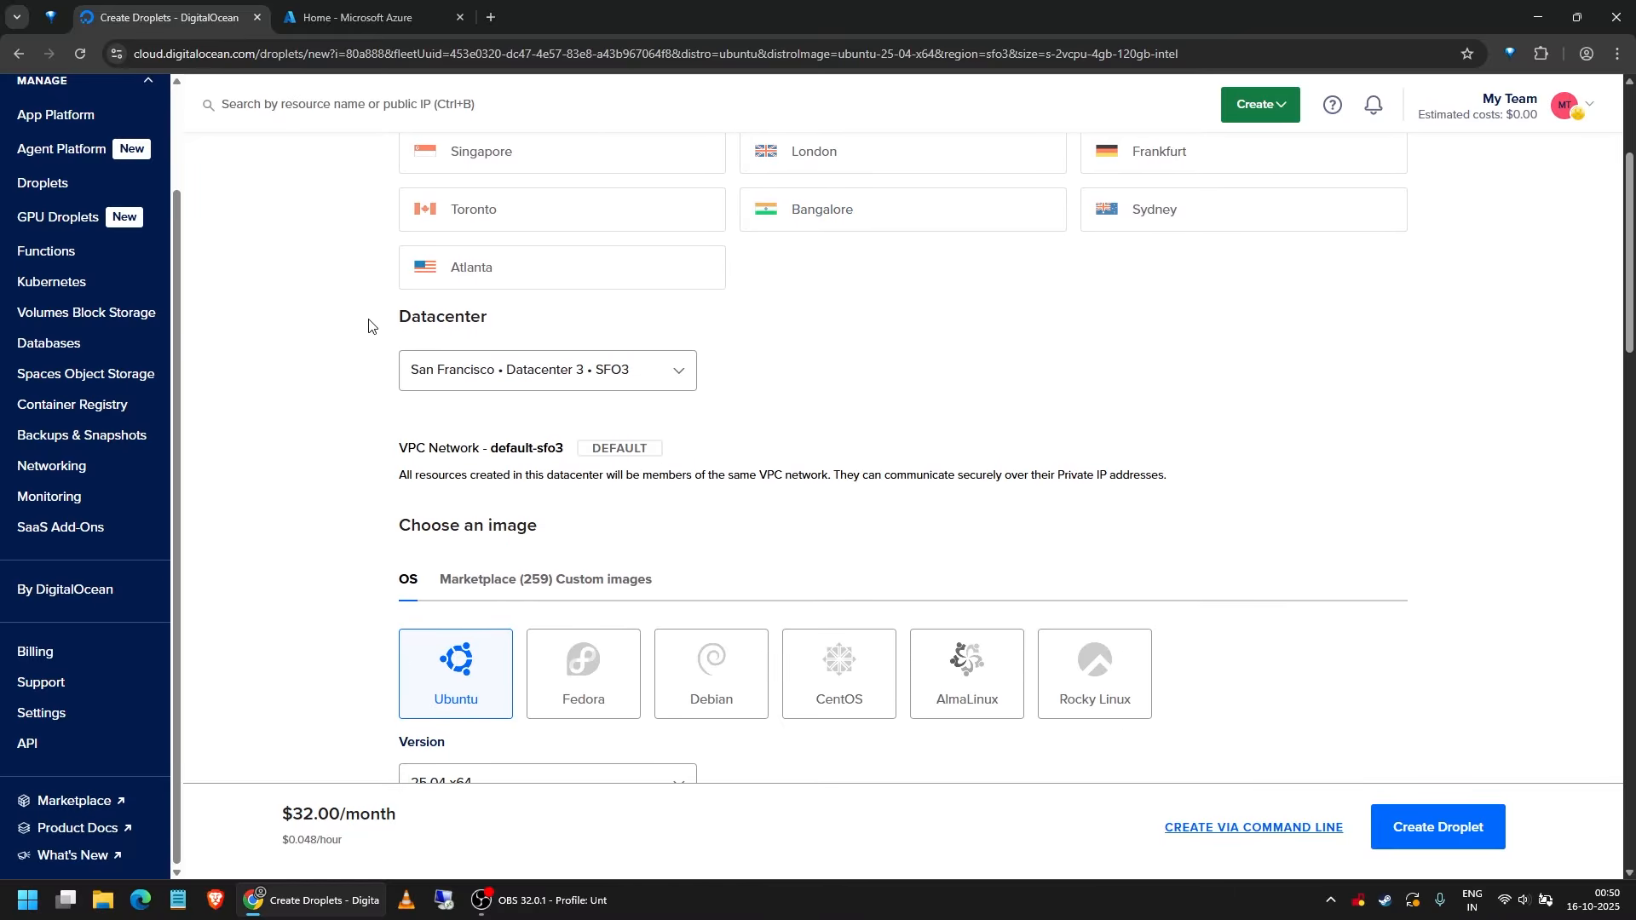
click(639, 372)
click(911, 356)
- Check the custom images option and switch the Droplet's image source to the Marketplace
scroll(816, 423, down, 3)
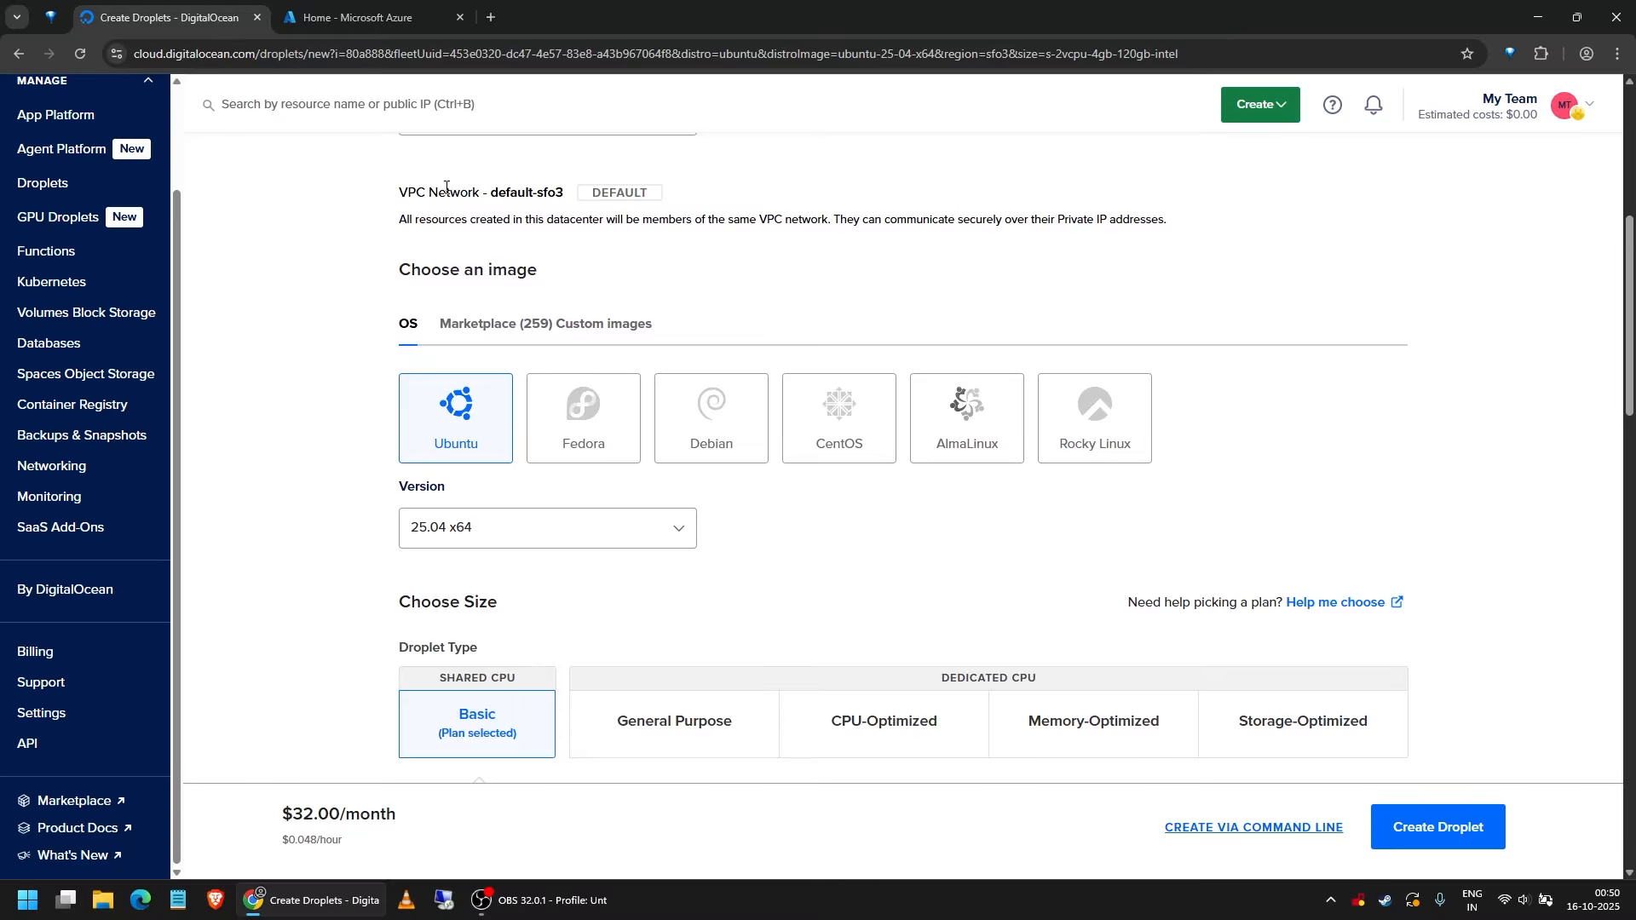
scroll(309, 260, down, 1)
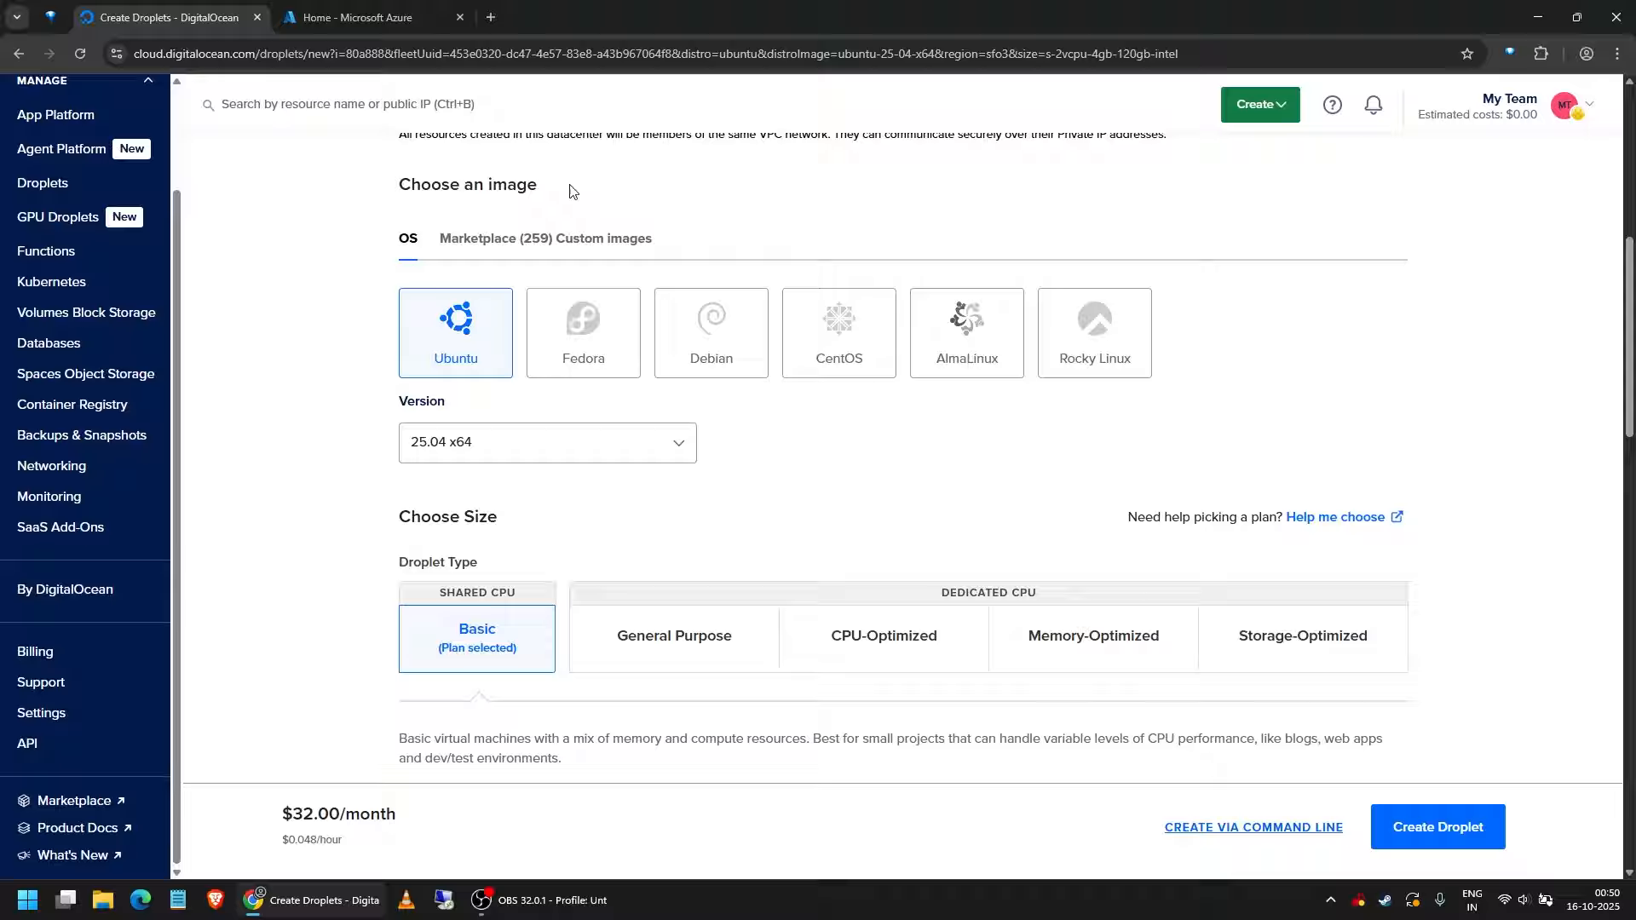
click(614, 241)
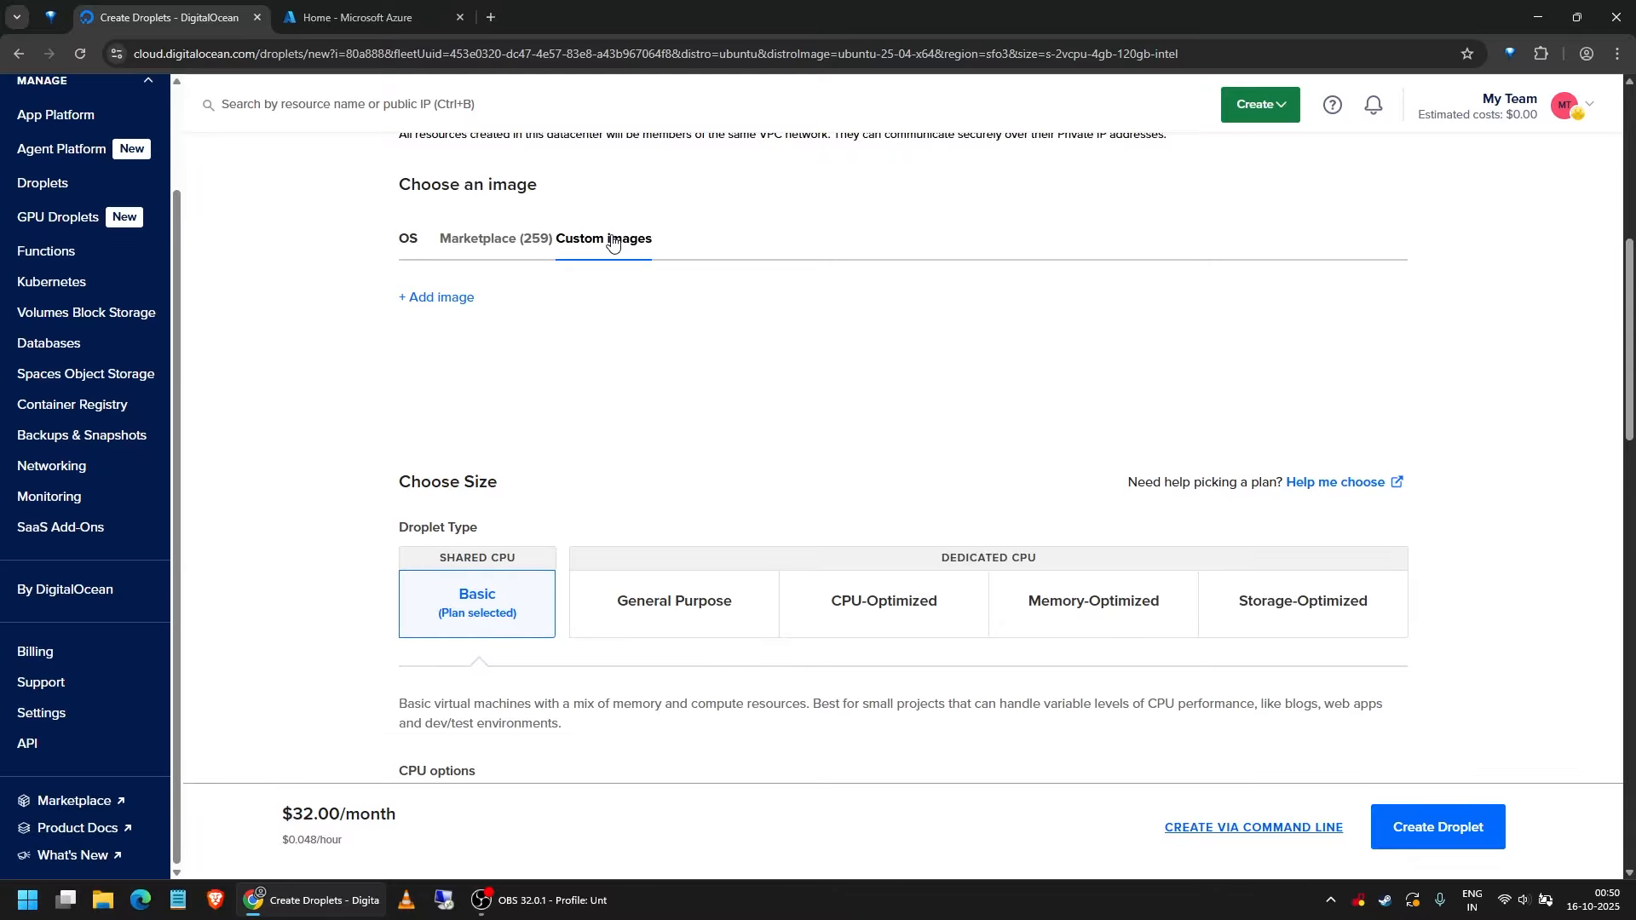
click(488, 247)
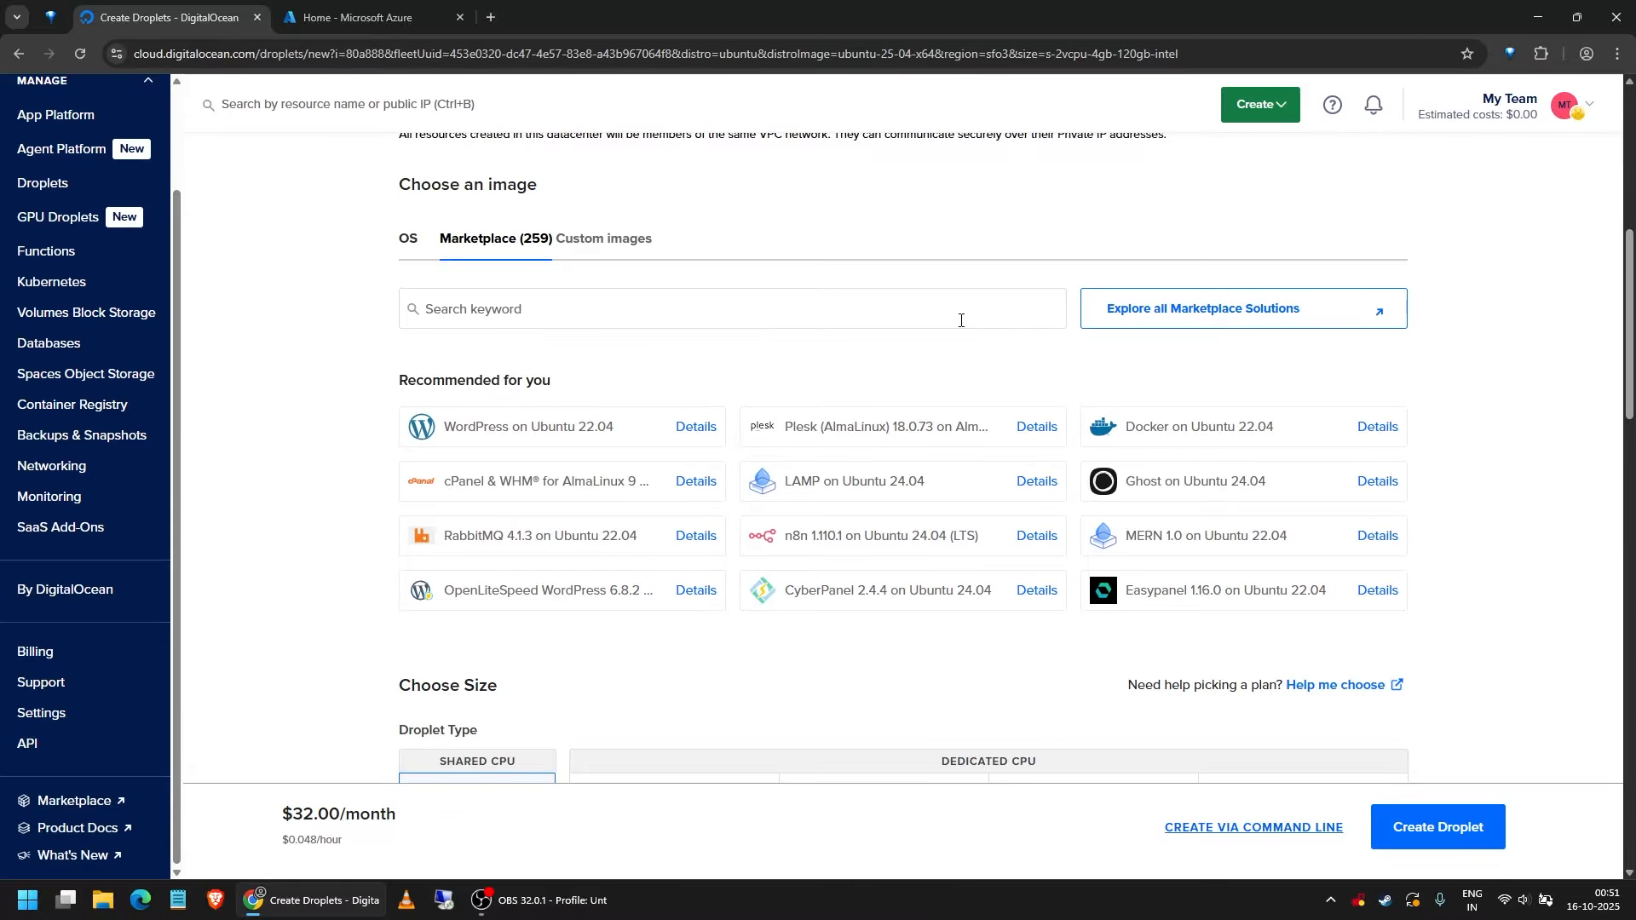
click(865, 313)
click(287, 338)
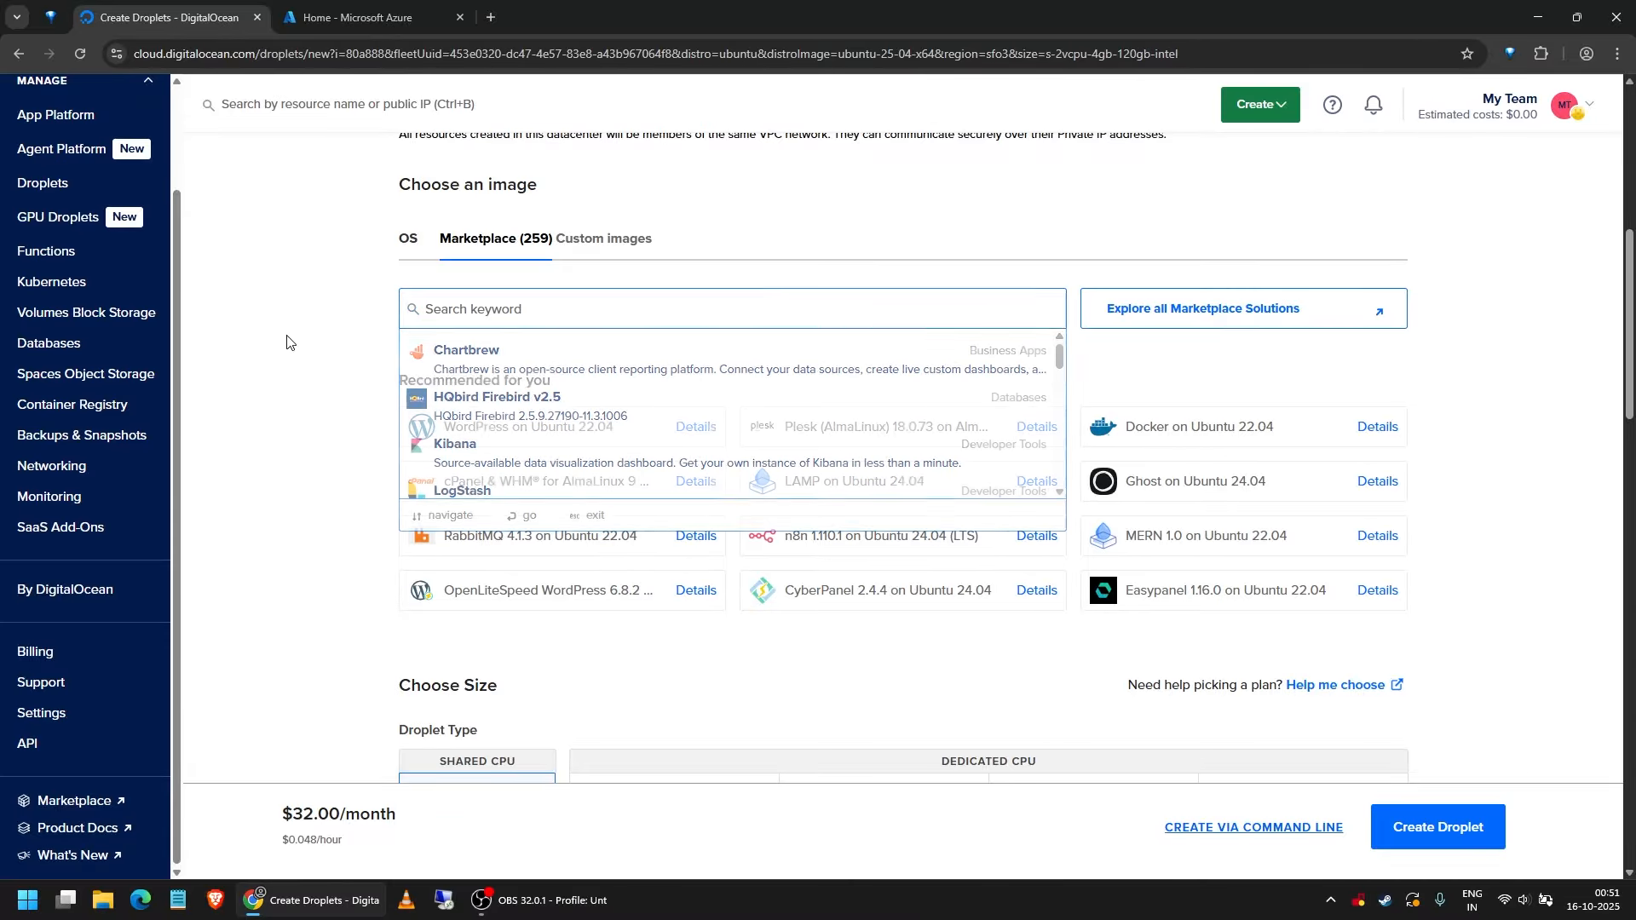
- Review the Marketplace details of WordPress on Ubuntu 22.04, including its description and included software packages
click(703, 428)
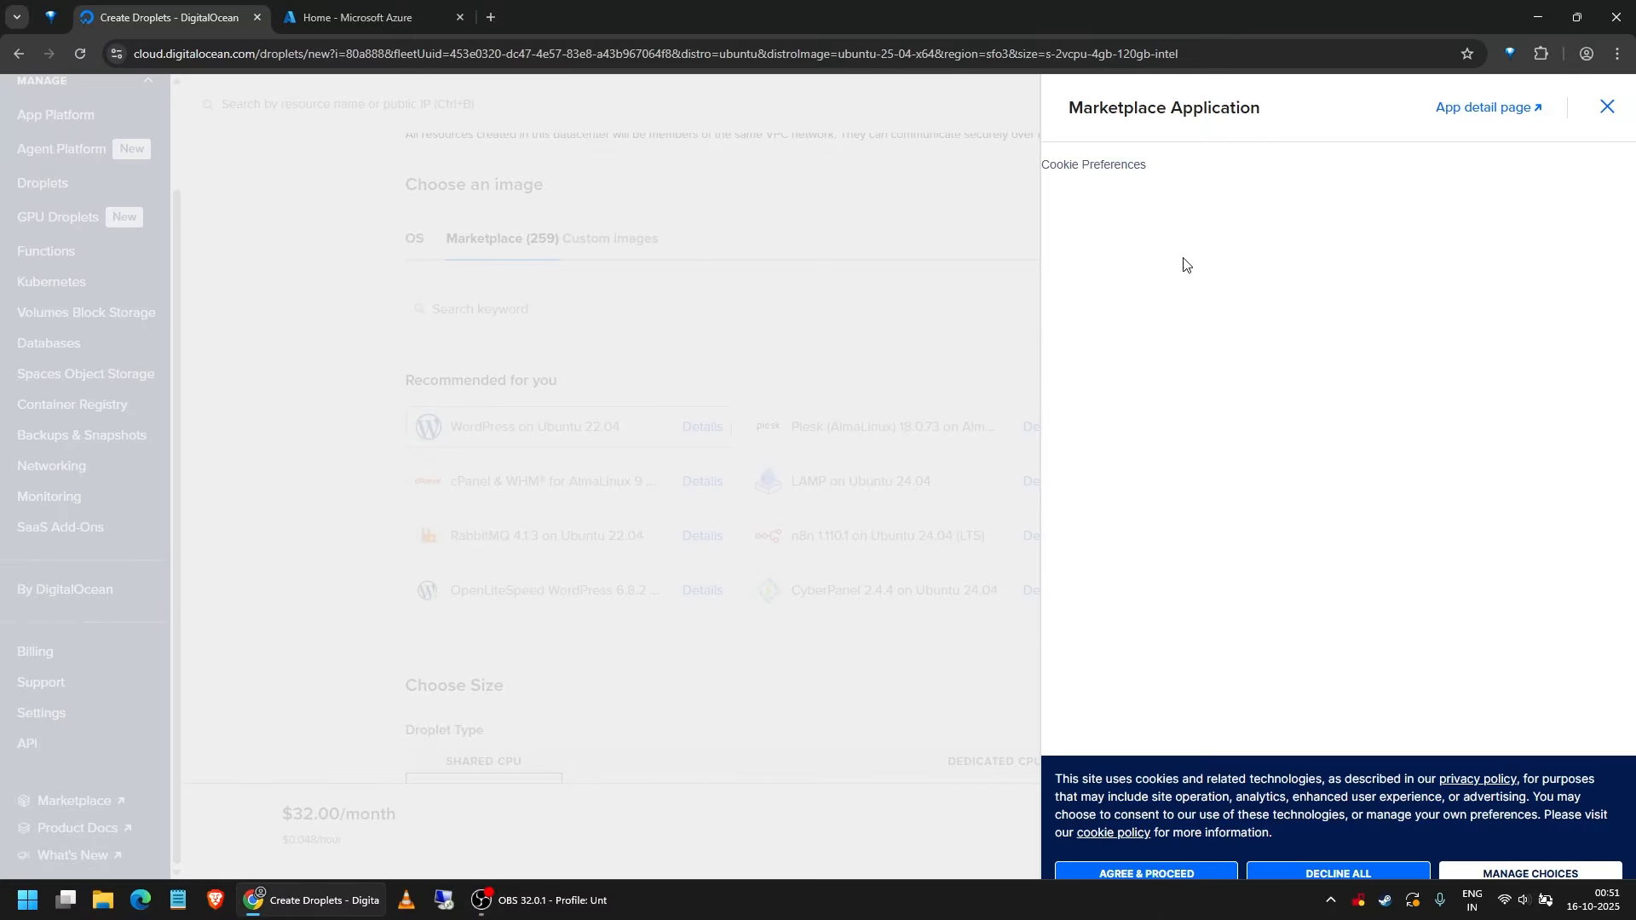
scroll(1261, 415, down, 7)
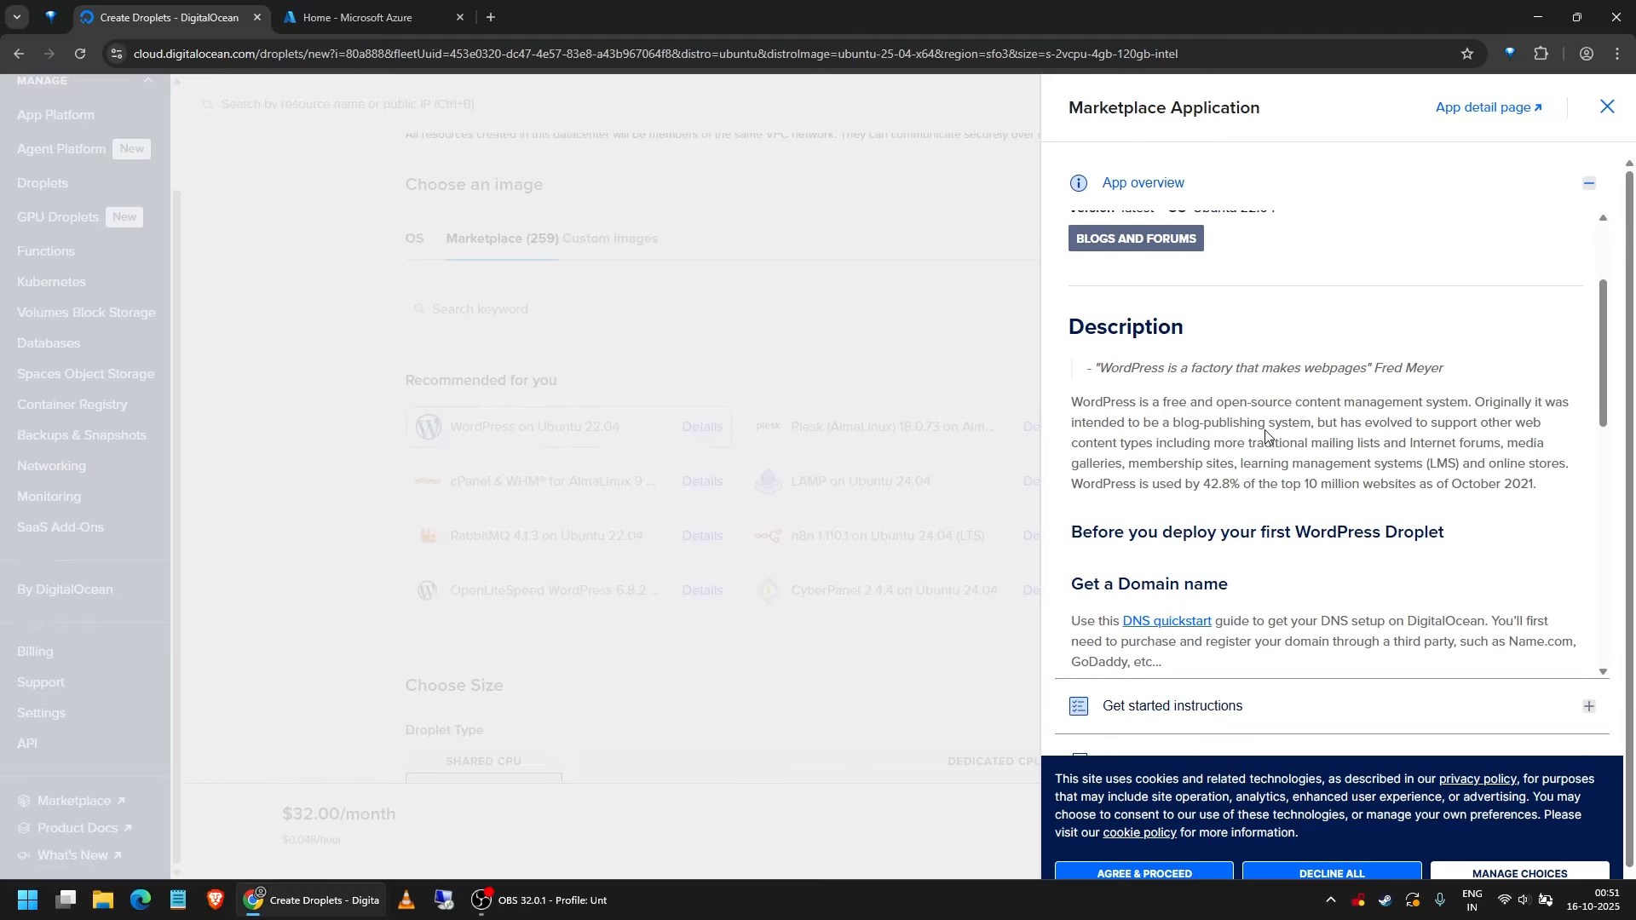
scroll(1230, 336, down, 2)
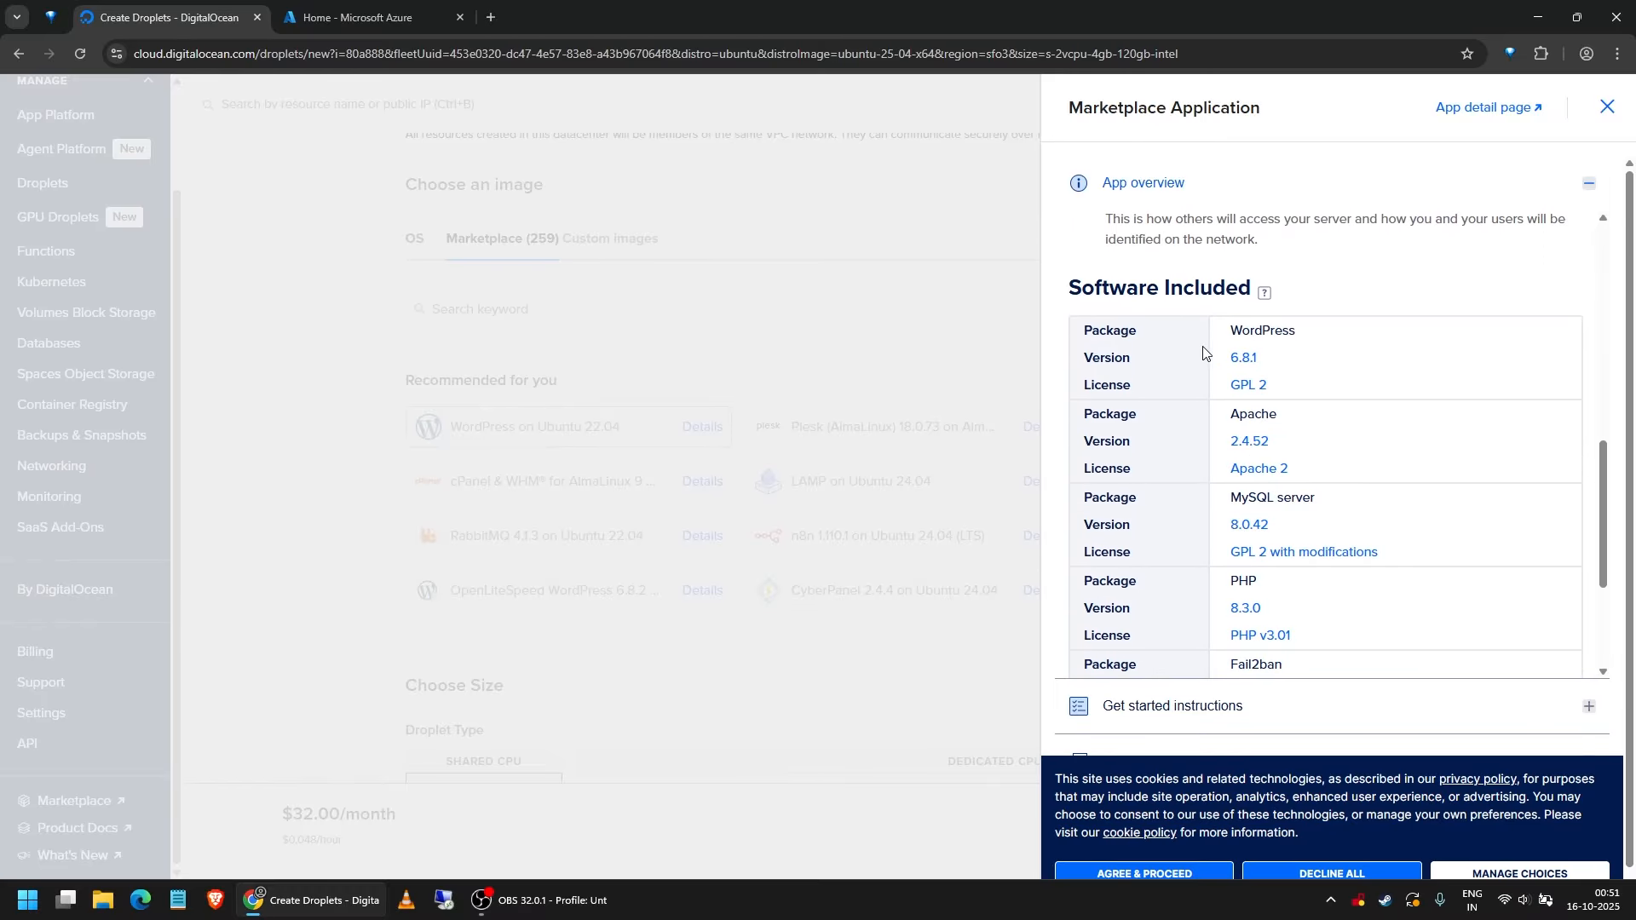
scroll(1261, 284, down, 2)
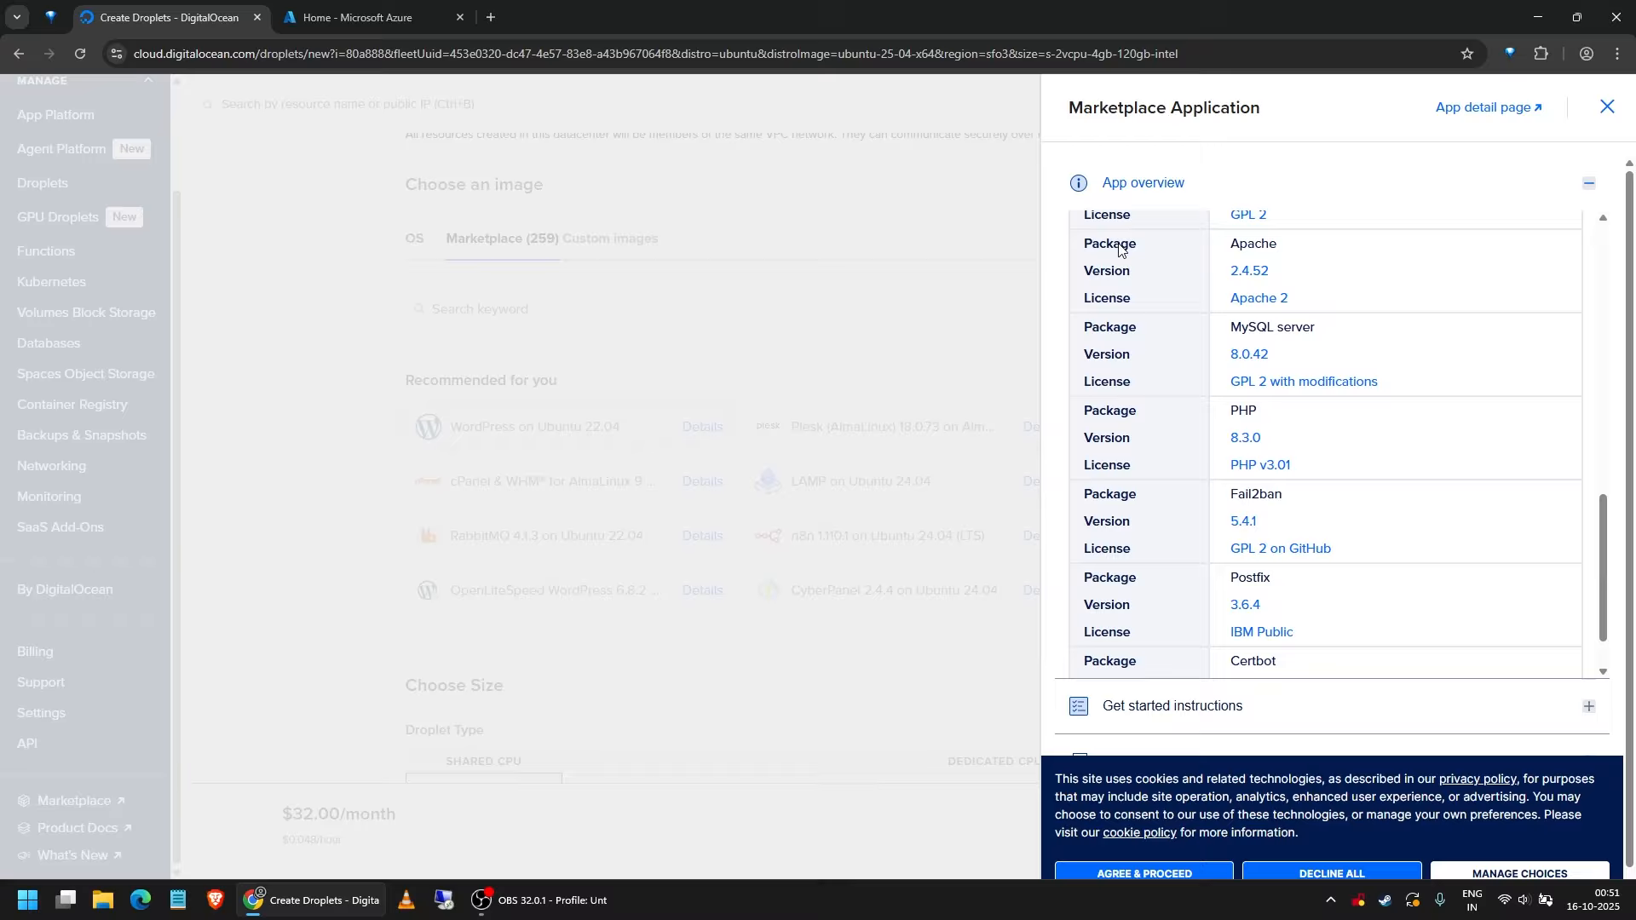
double_click(1246, 248)
scroll(1269, 273, up, 1)
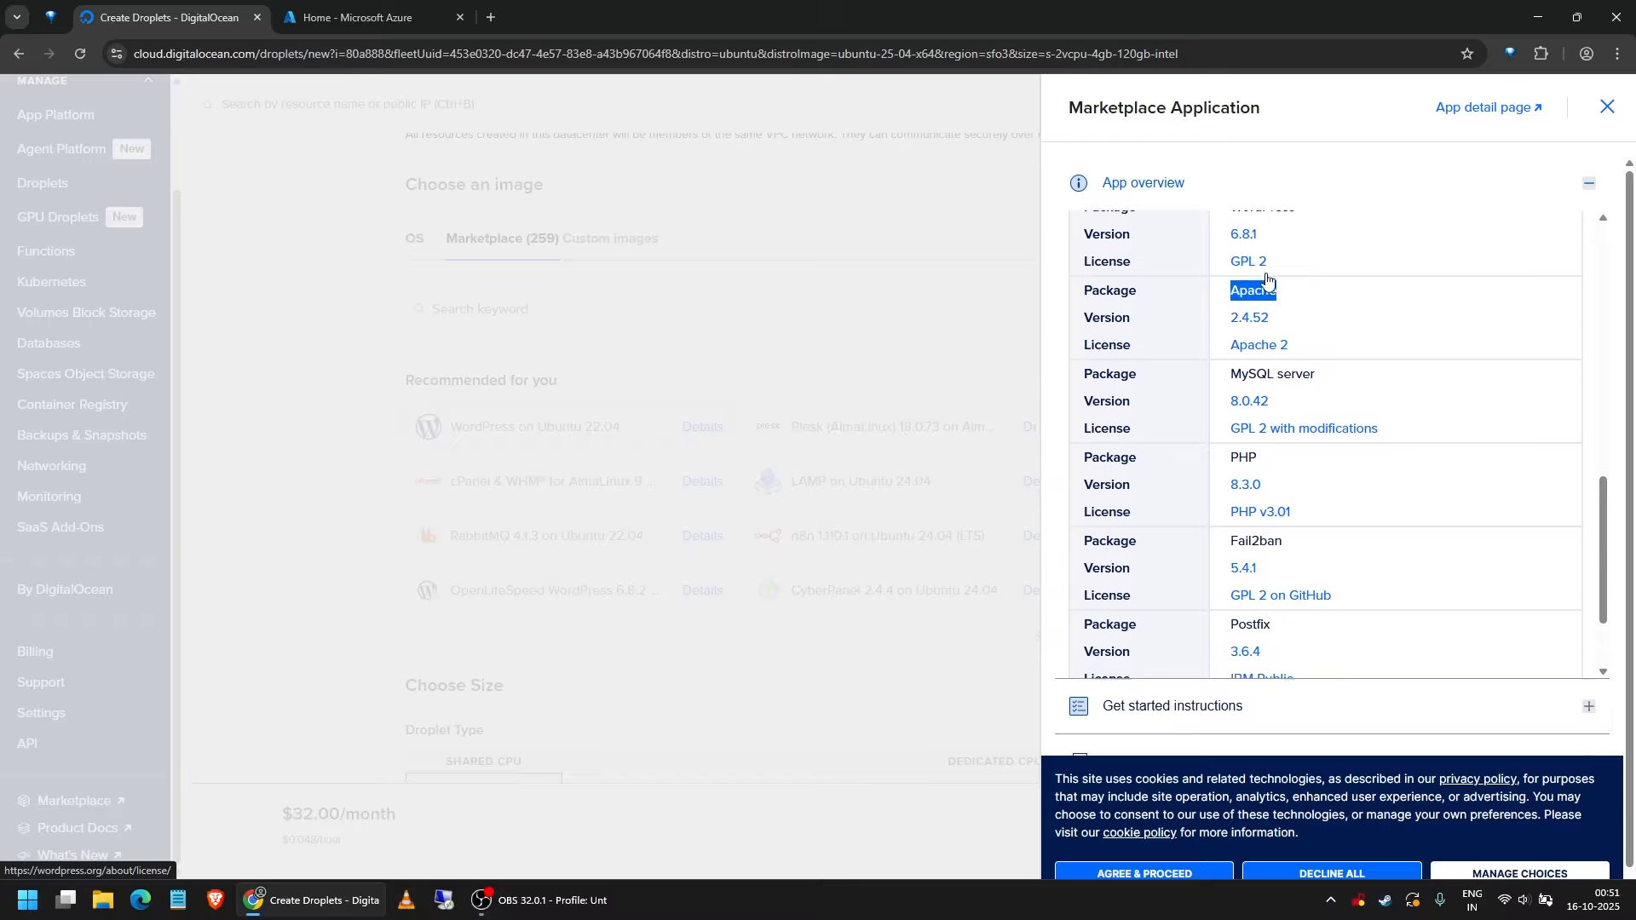
scroll(1267, 280, up, 5)
click(954, 227)
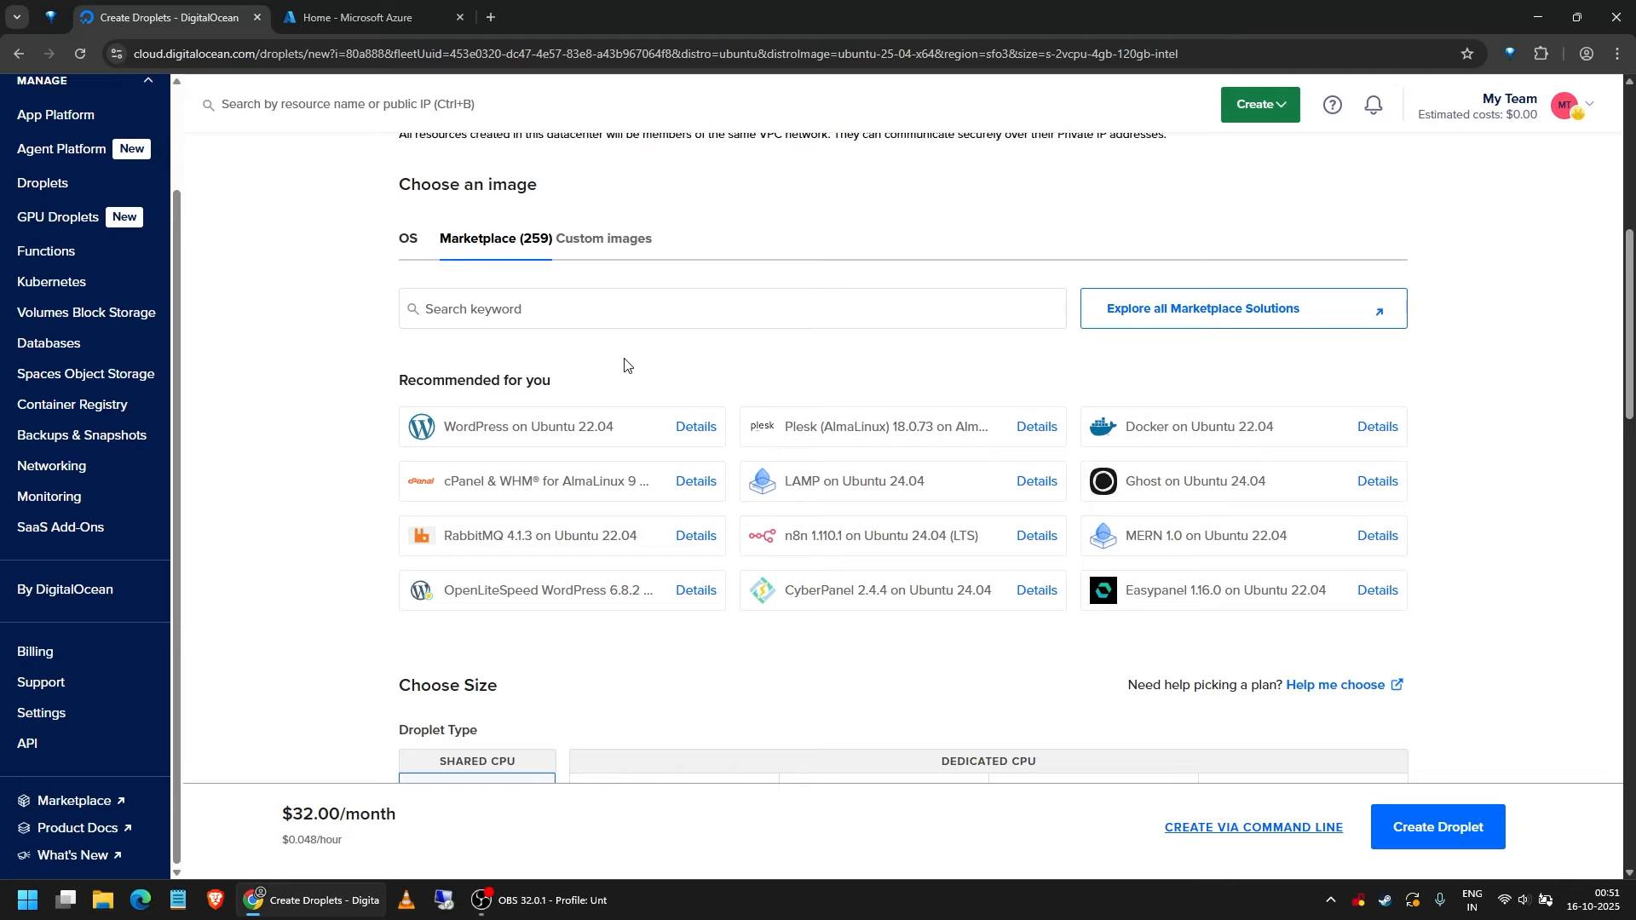
- Search the Marketplace images for "openlitespeed" and select OpenLiteSpeed WordPress as the Droplet's image
click(656, 312)
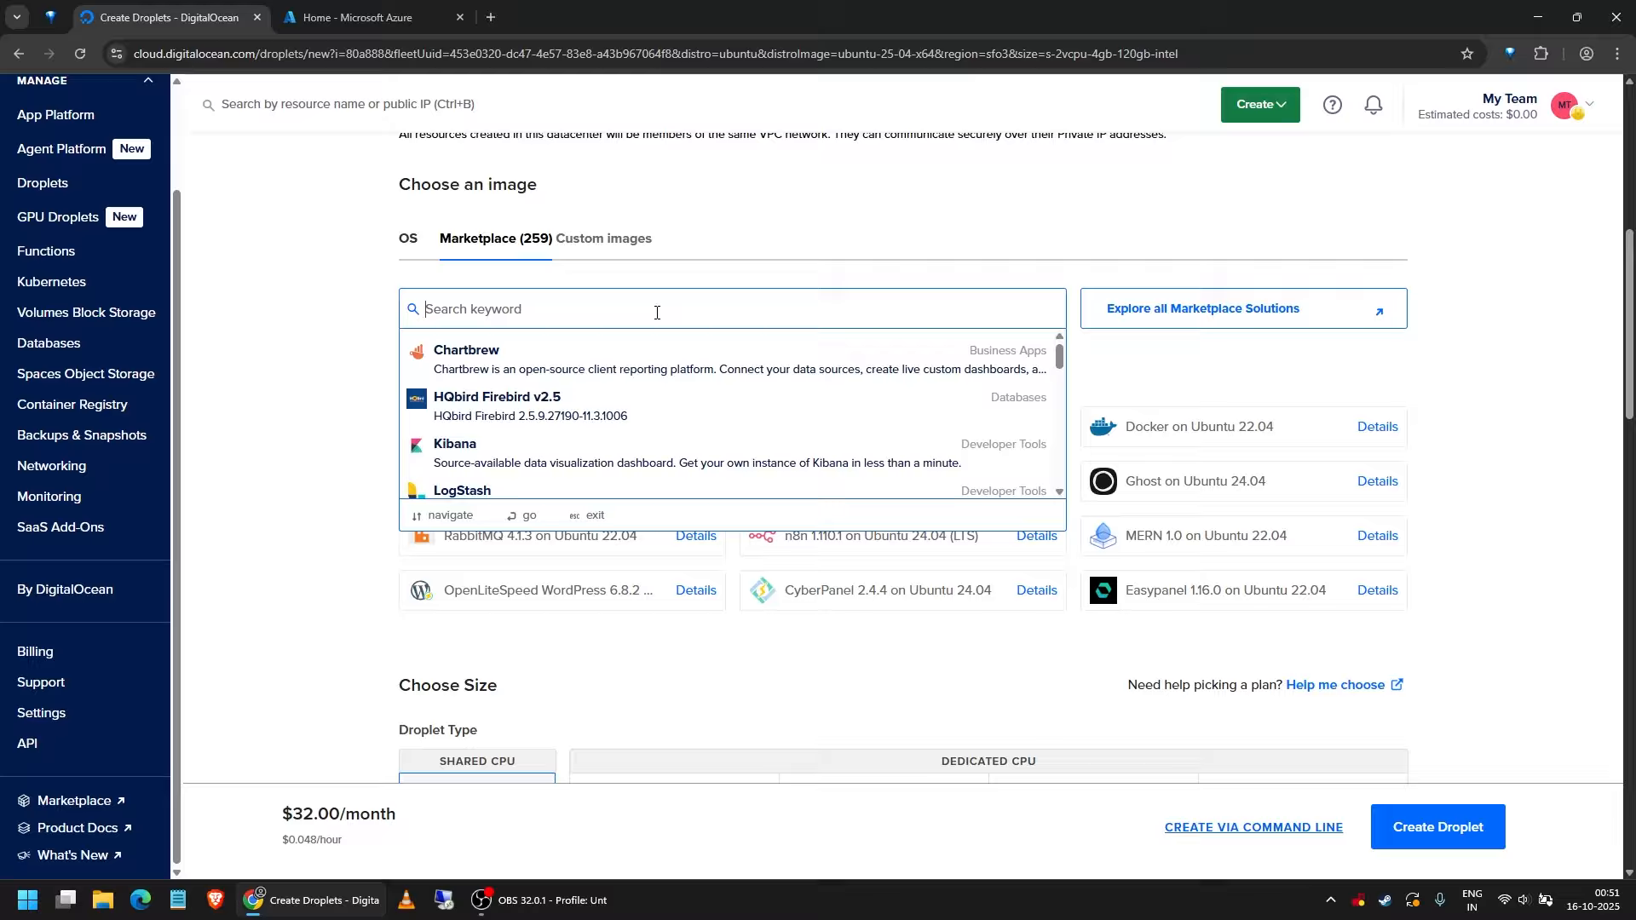
text(openlitespee)
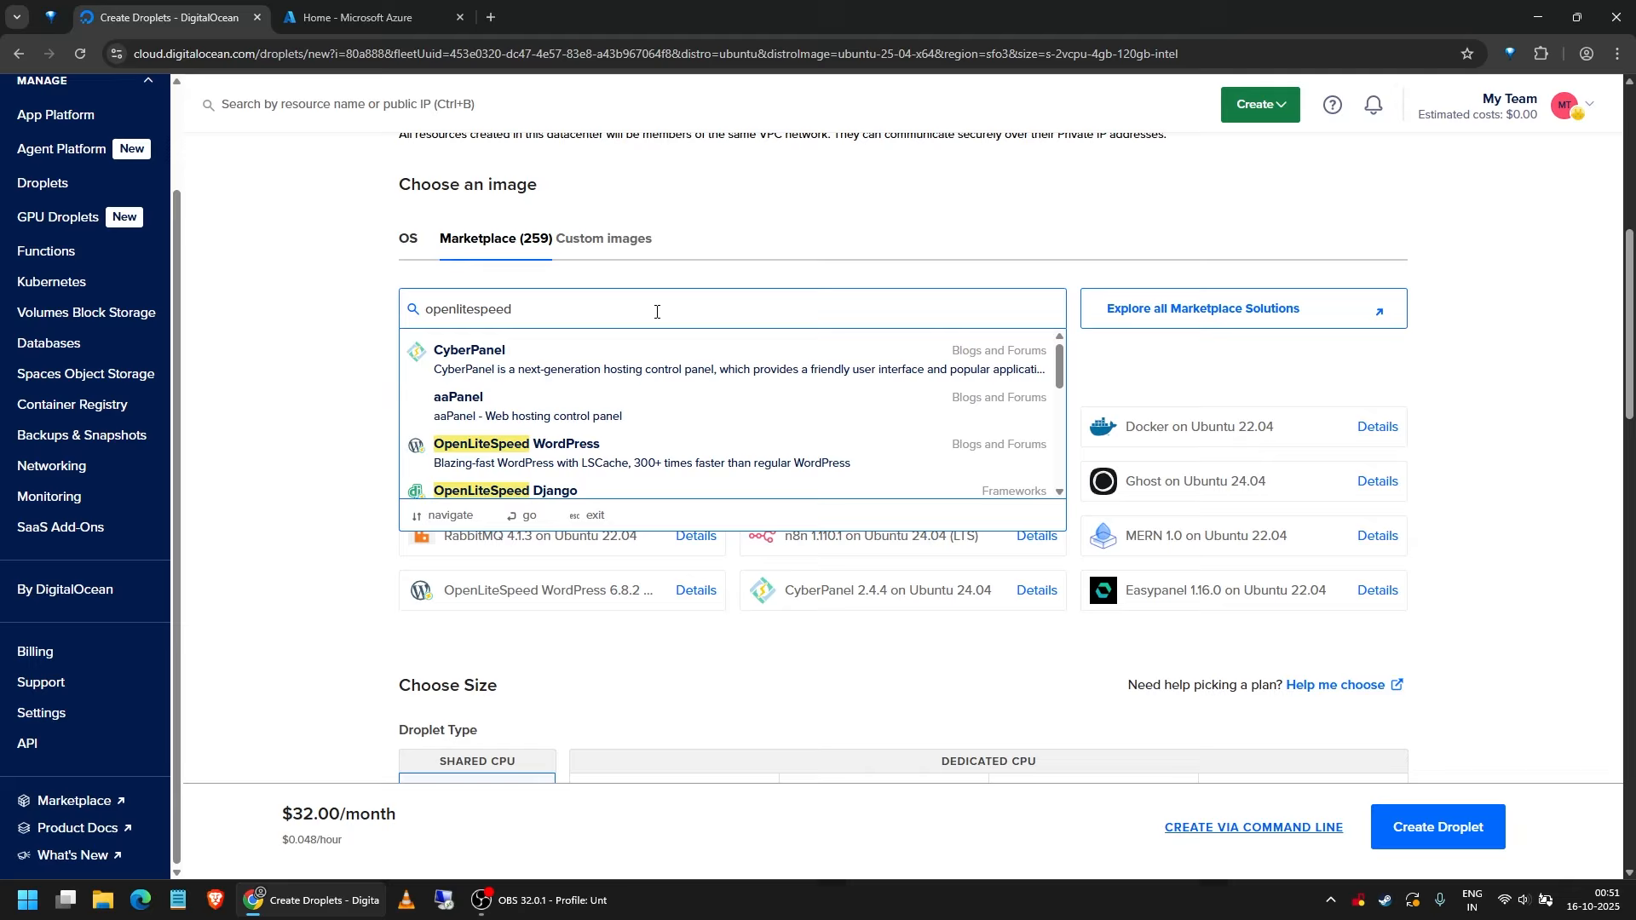
text(d)
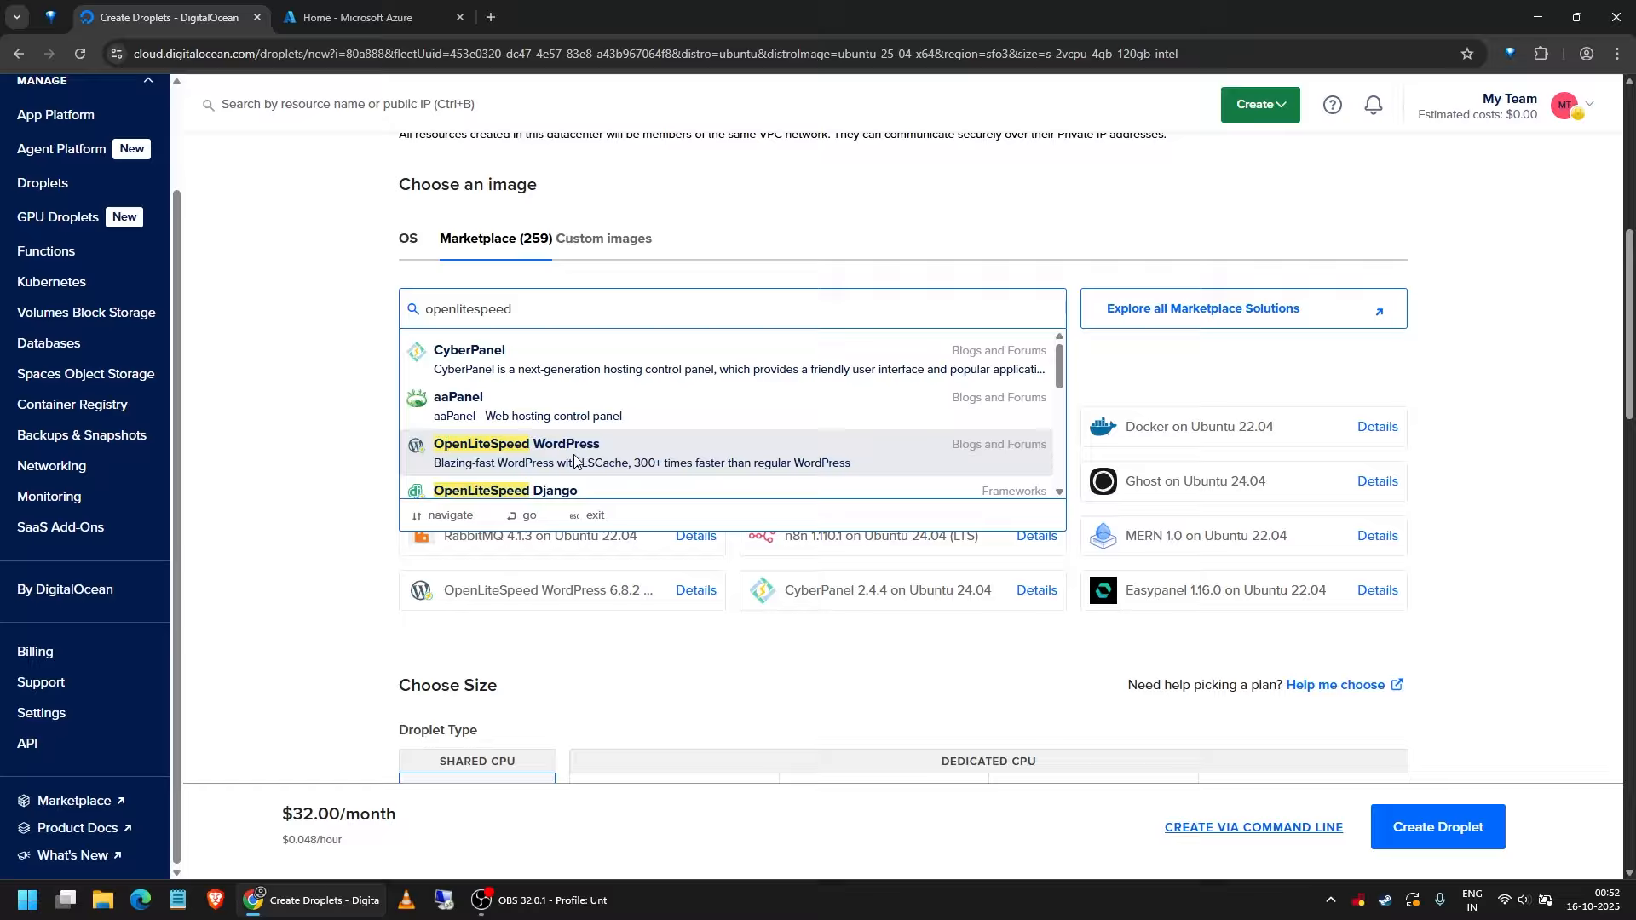
click(601, 463)
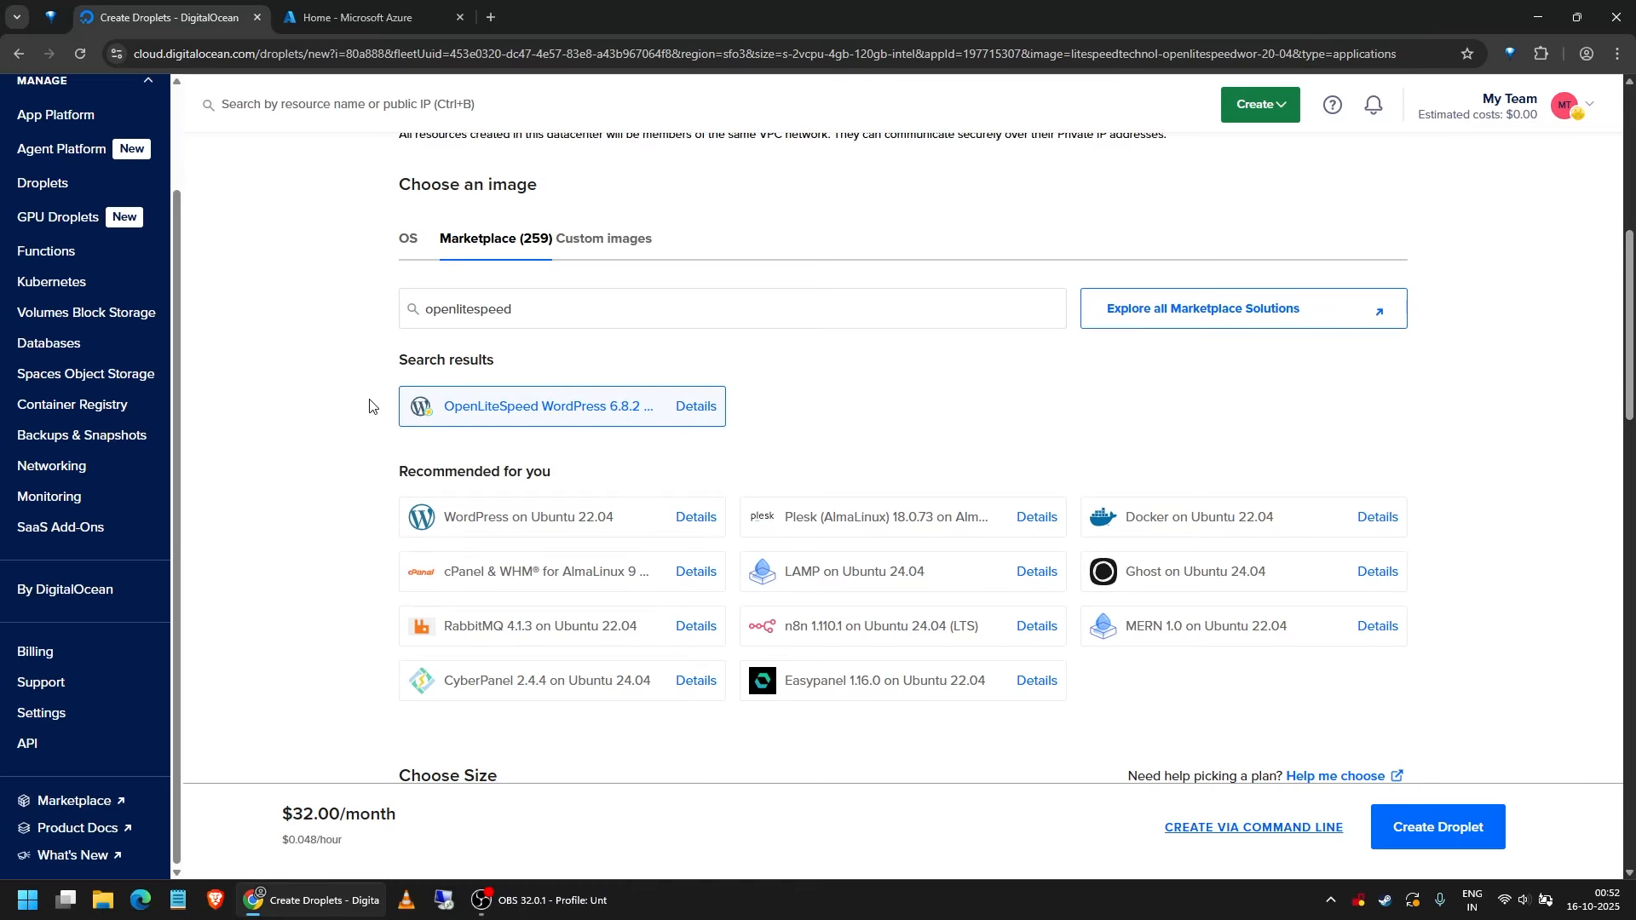
- Choose the Regular SSD CPU option under the Basic type and the $6/mo plan with 1 GB / 1 CPU and 25 GB disk
scroll(369, 404, down, 6)
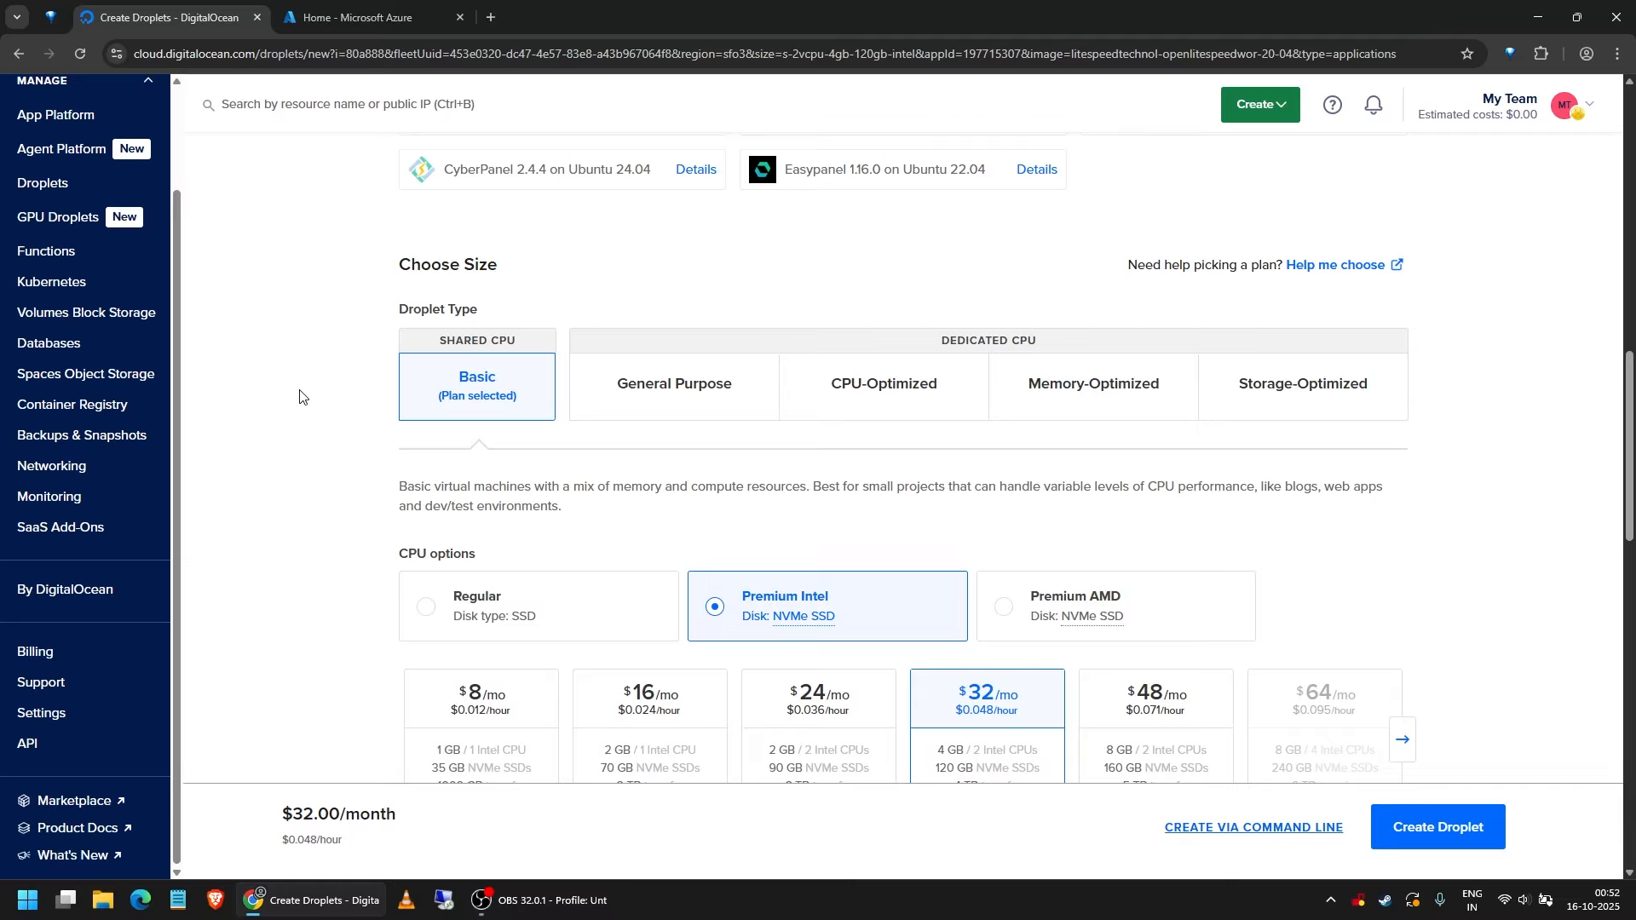
scroll(299, 396, down, 2)
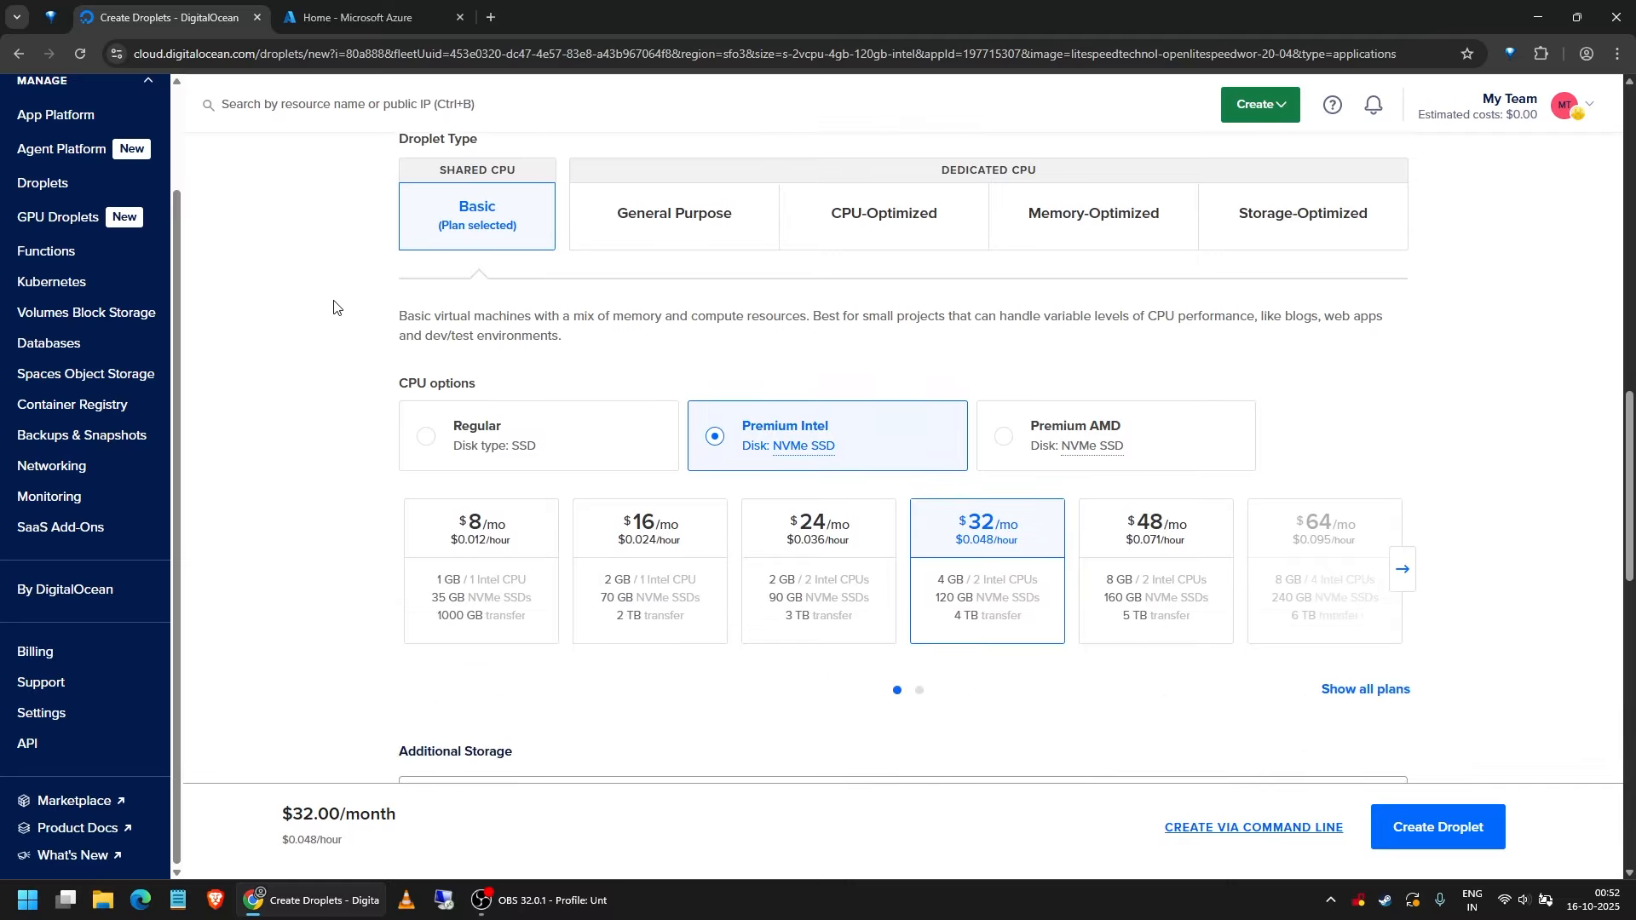
scroll(334, 309, up, 1)
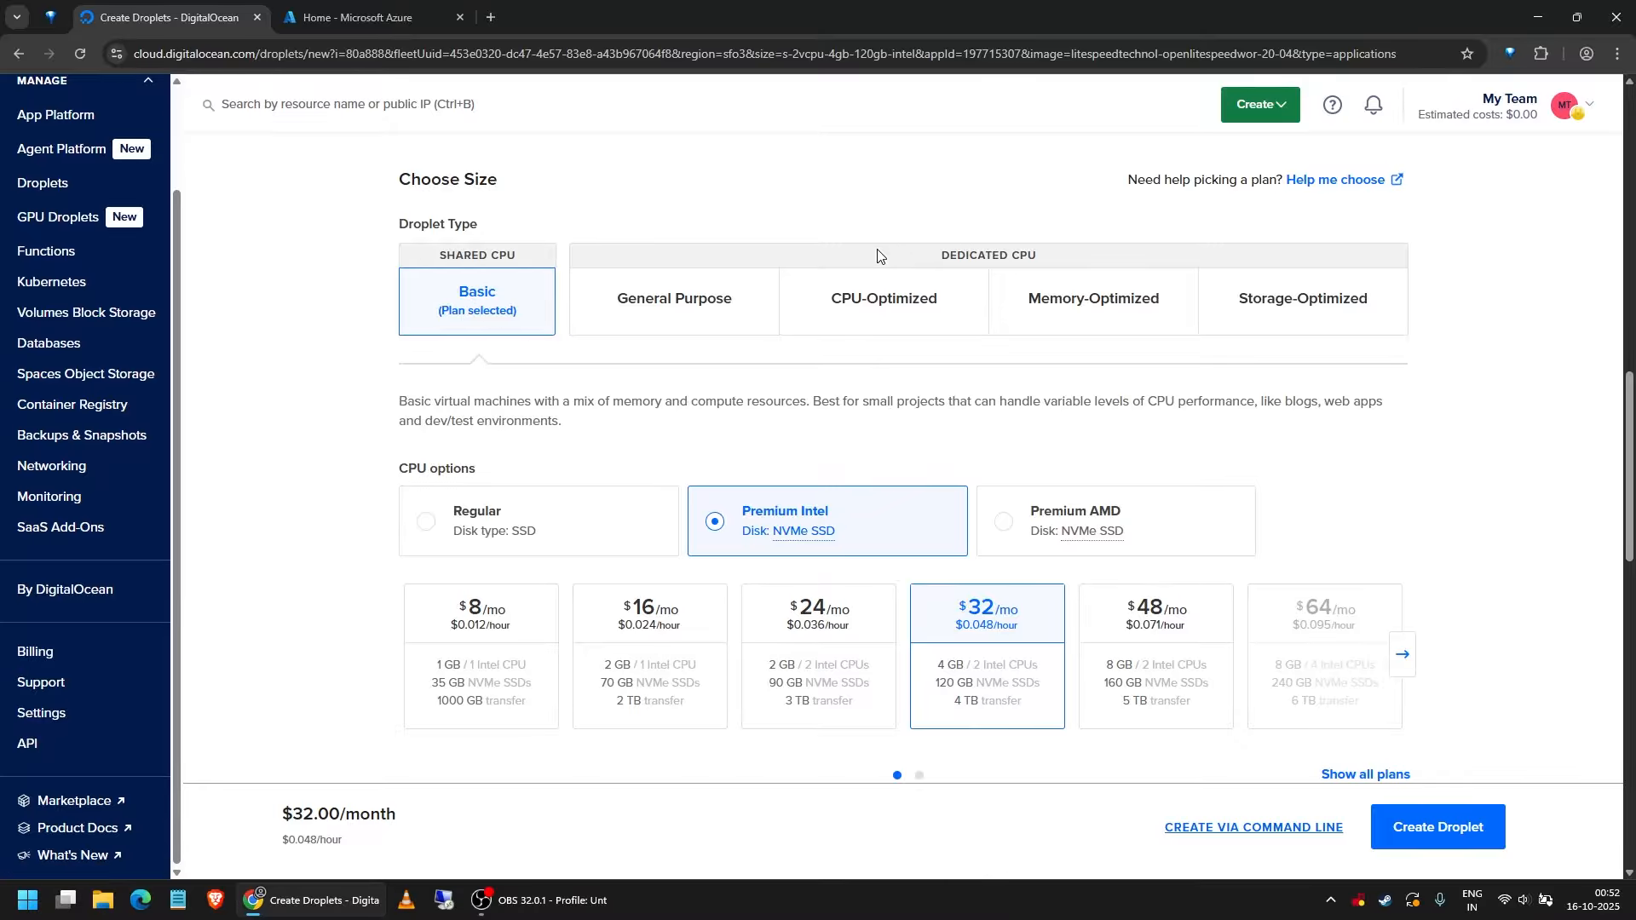
drag(943, 257, 1048, 267)
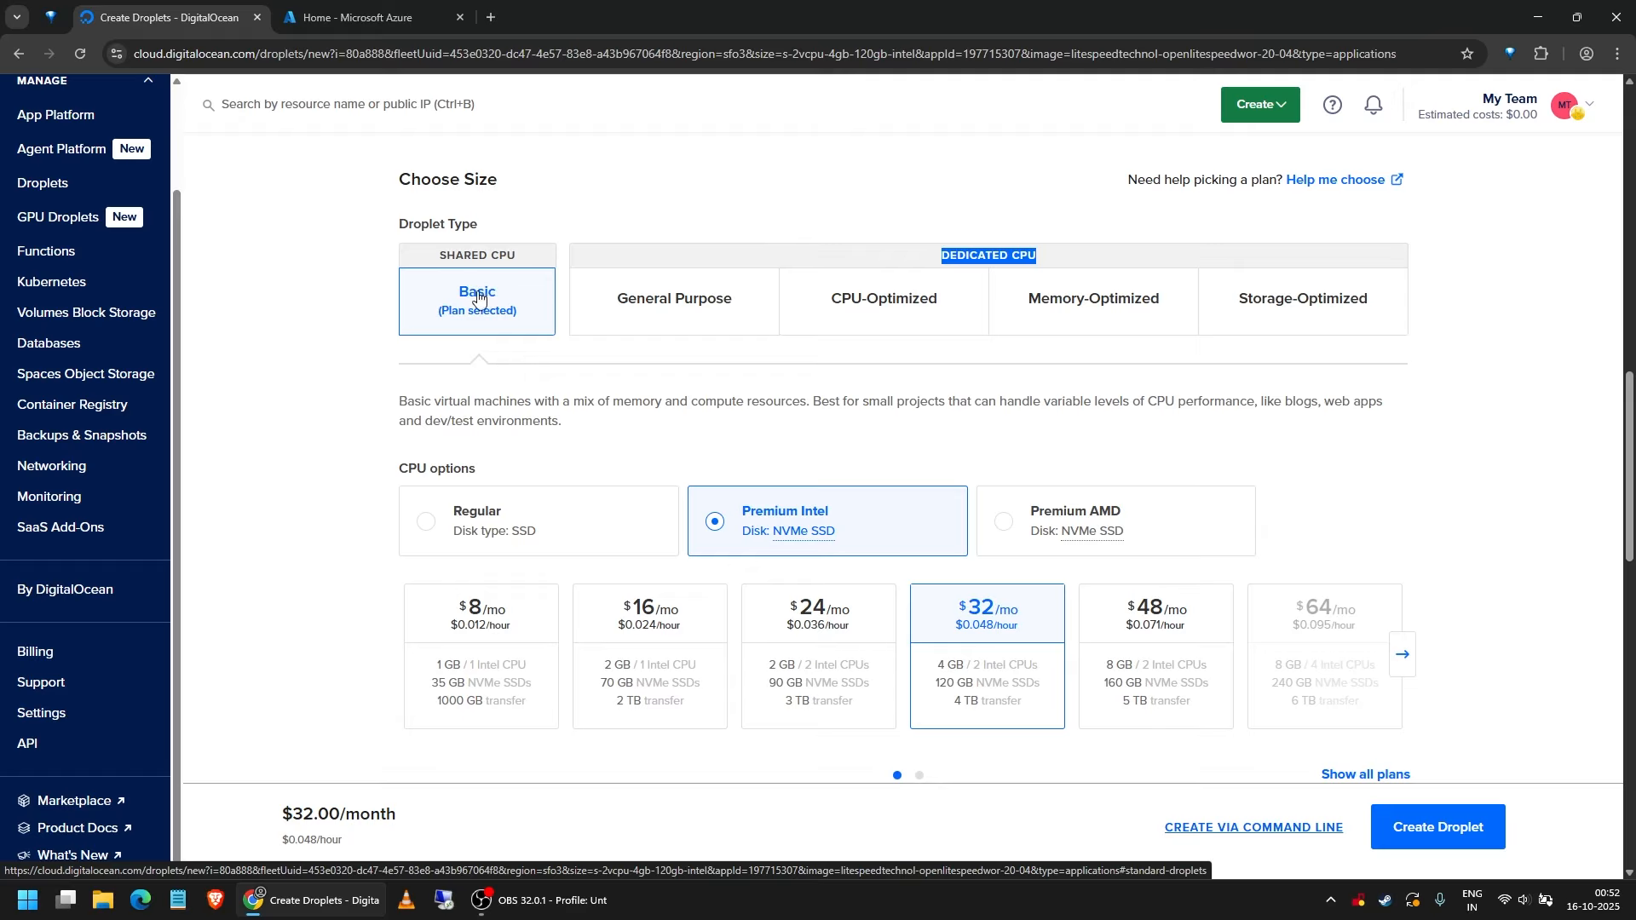
click(620, 205)
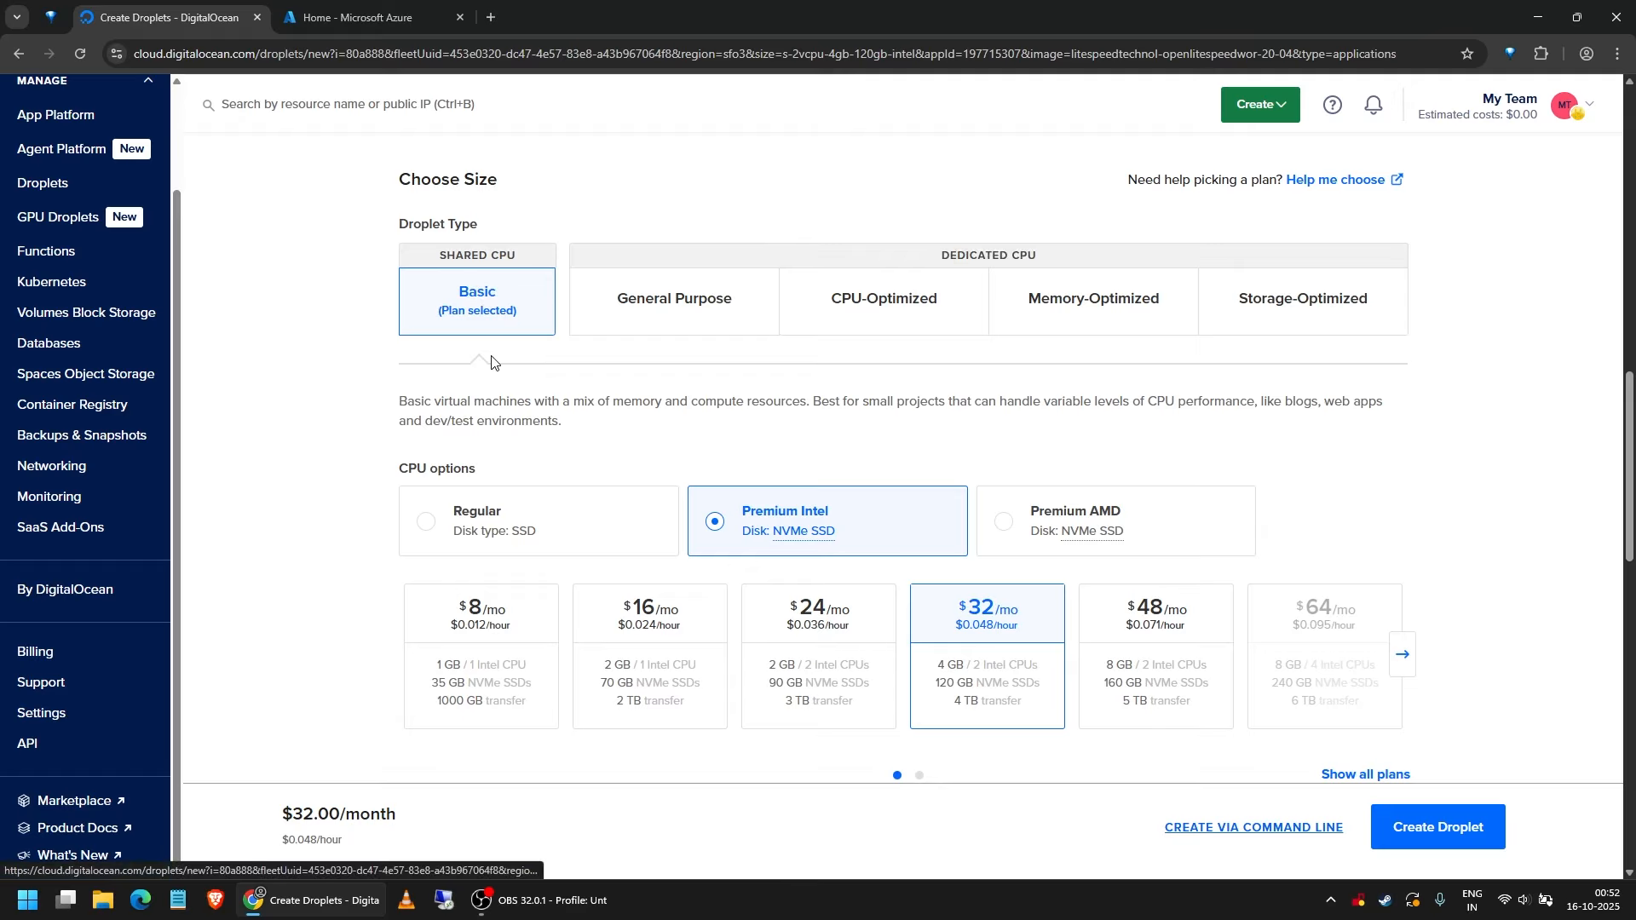
scroll(405, 365, down, 2)
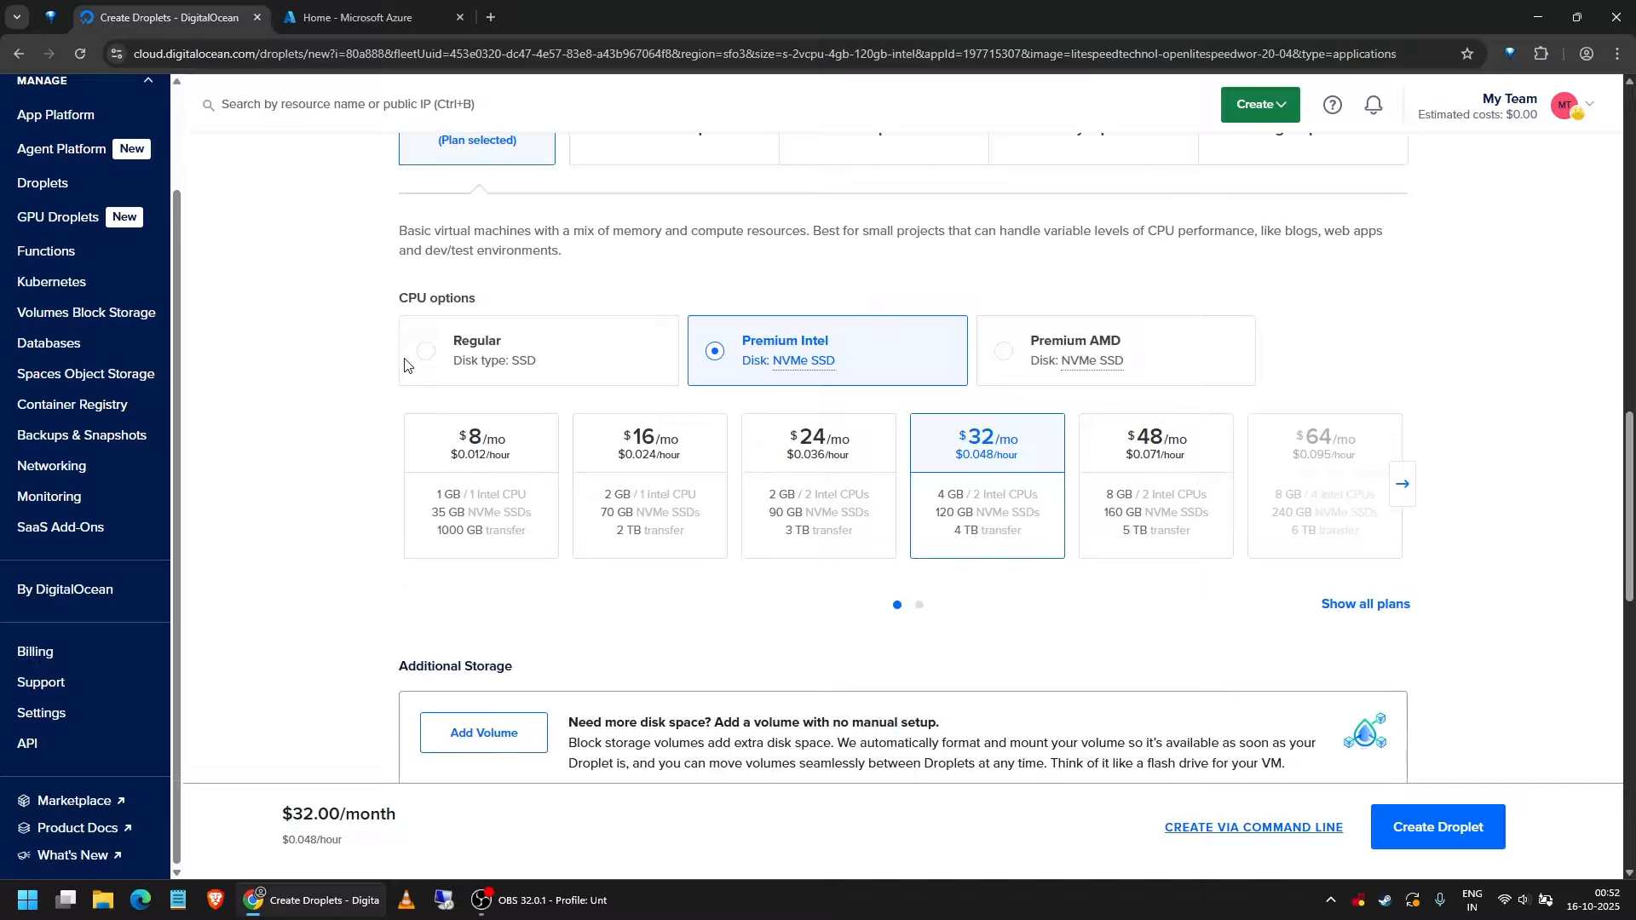
click(461, 363)
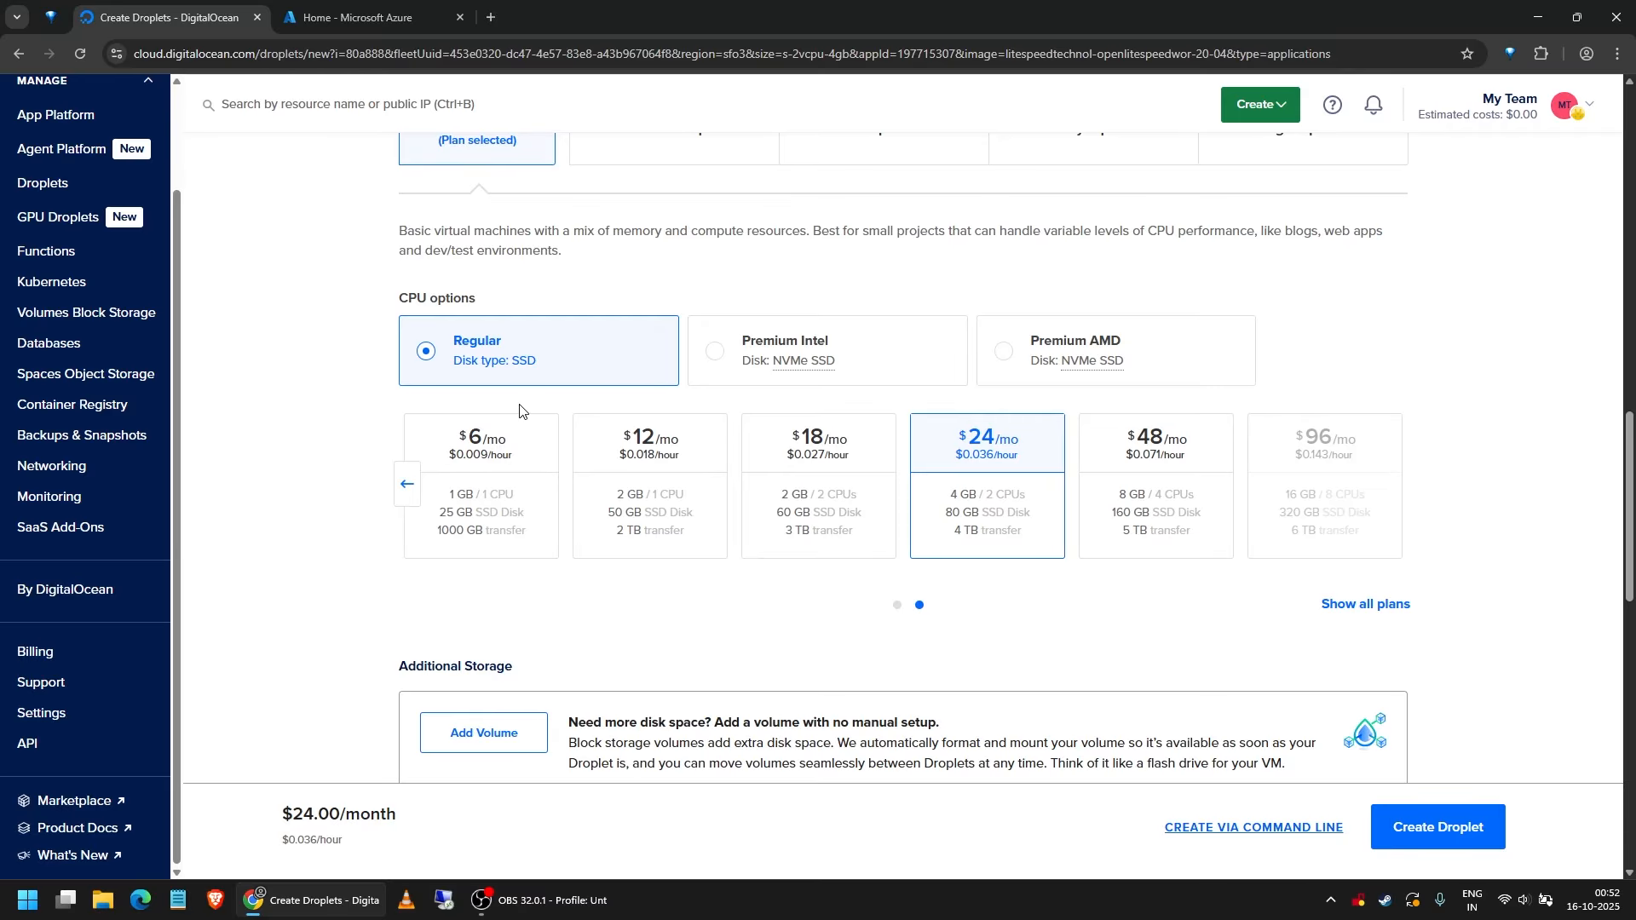
click(501, 466)
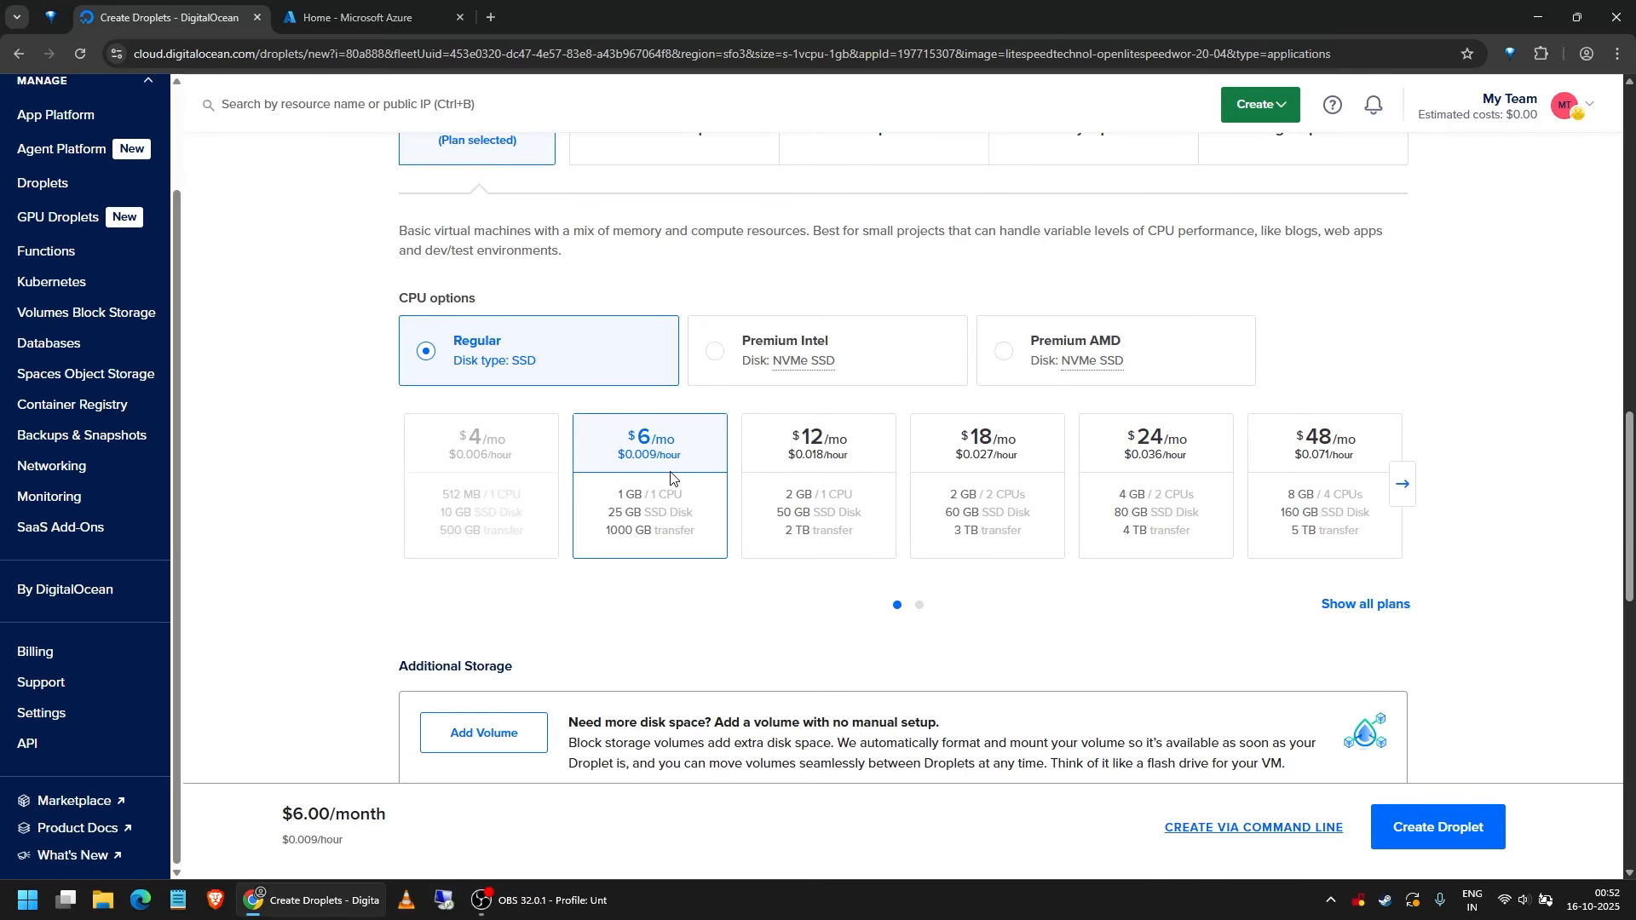
- Review the storage, backup and authentication options and open the form for adding a new public SSH key
scroll(316, 398, down, 3)
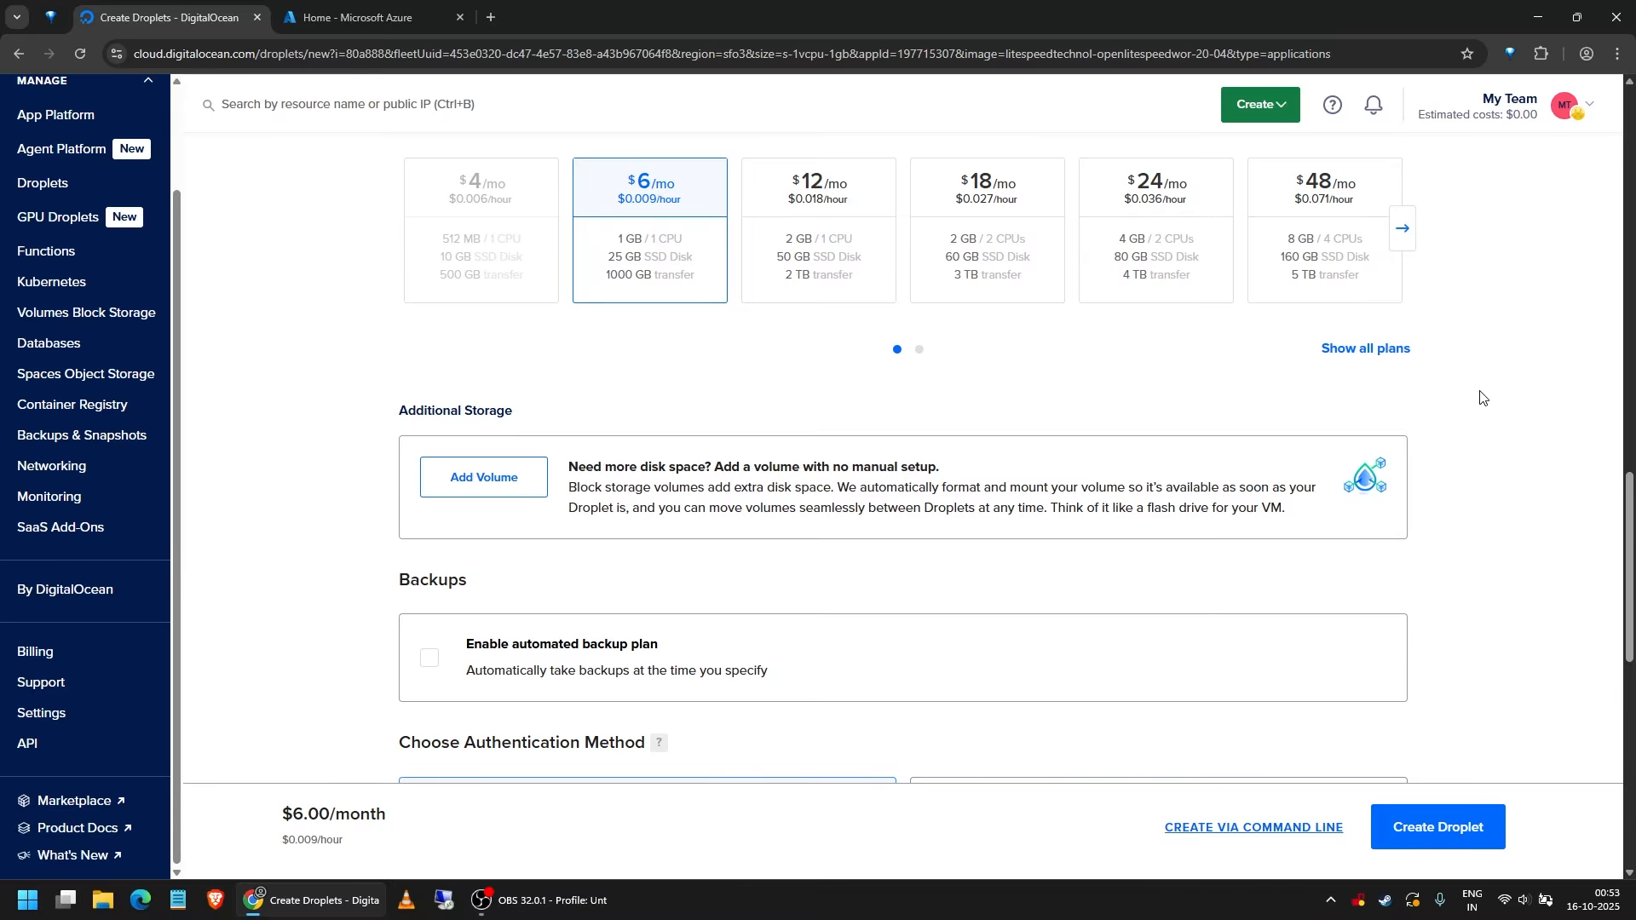
scroll(1508, 398, down, 2)
scroll(1504, 394, up, 2)
scroll(409, 405, up, 3)
scroll(375, 341, down, 5)
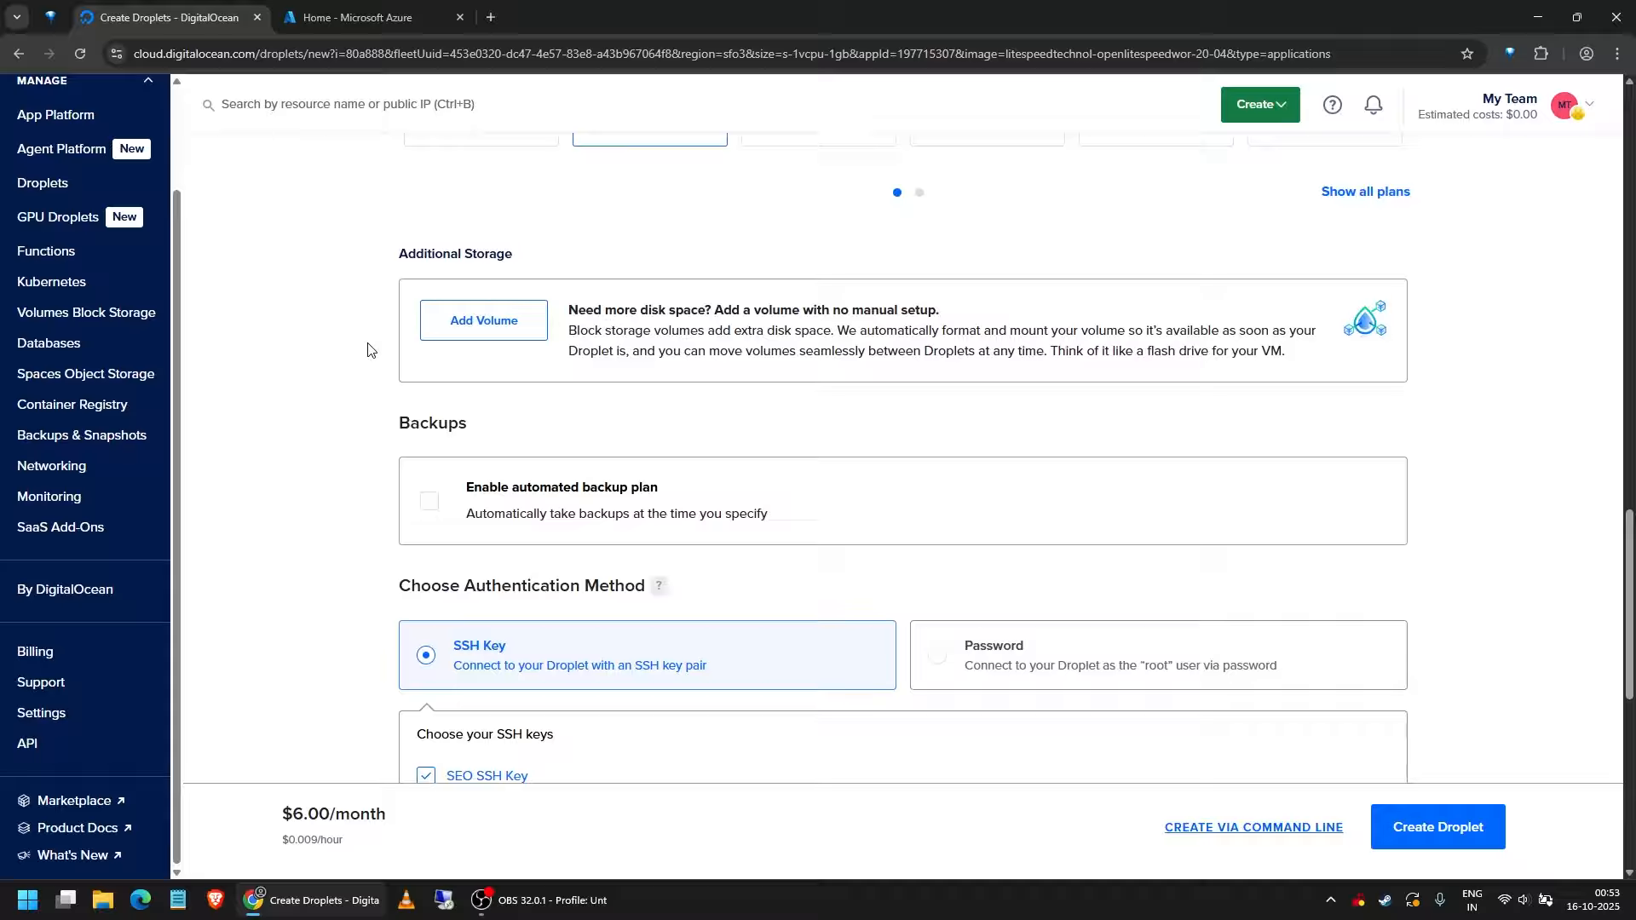
scroll(368, 350, down, 2)
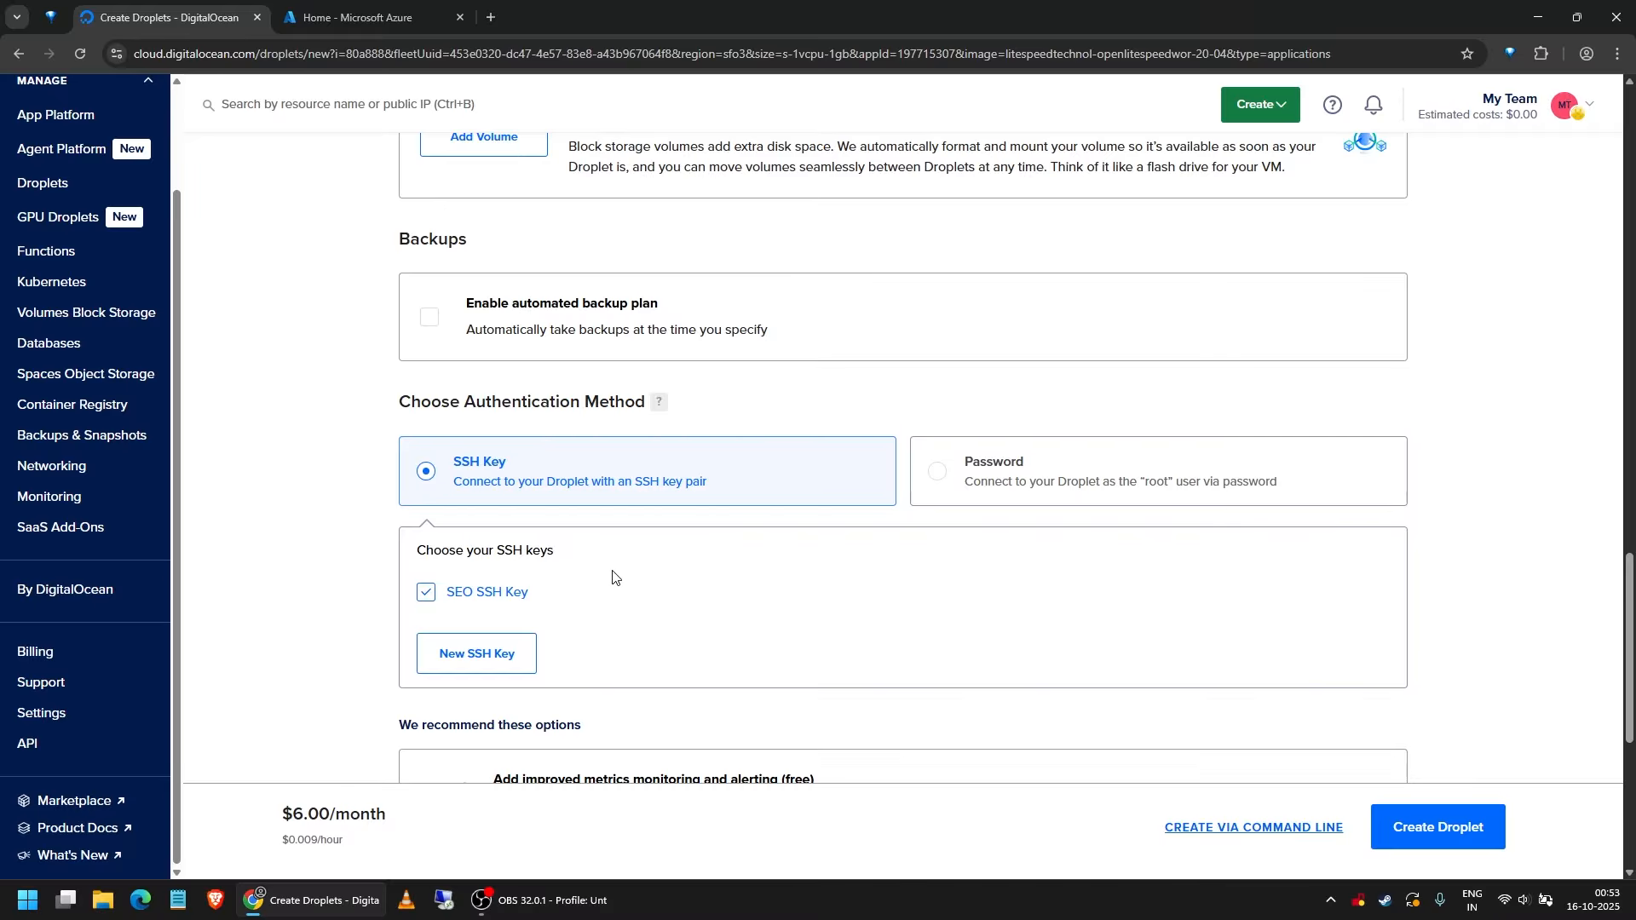
scroll(492, 600, down, 1)
scroll(491, 602, down, 1)
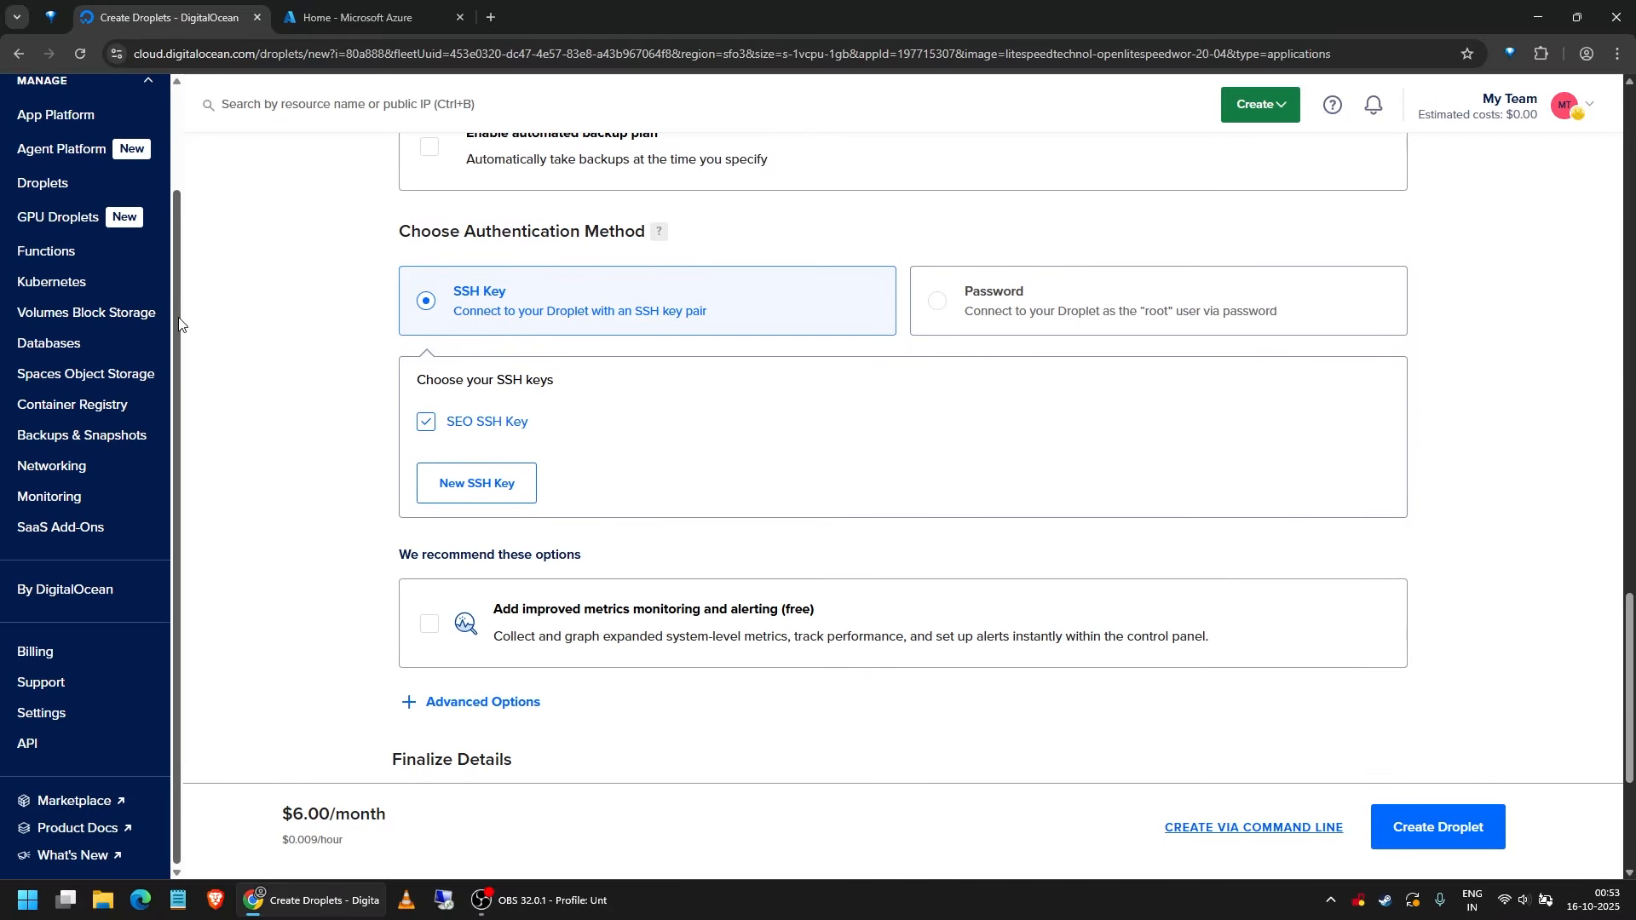
click(483, 491)
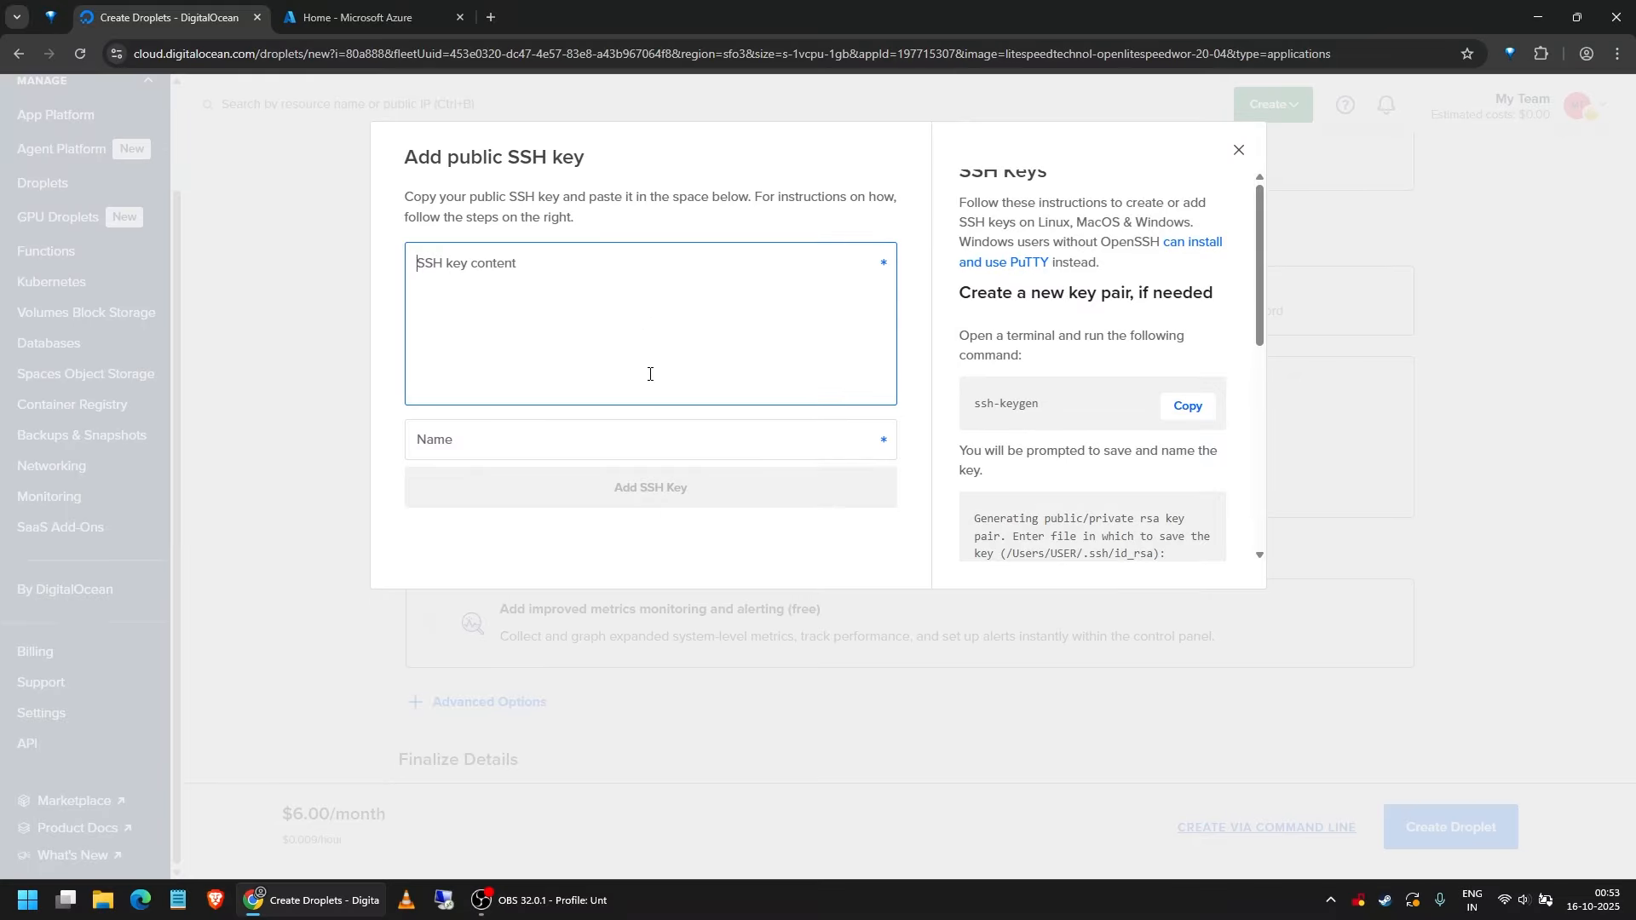
- Paste the public SSH key content, name the key DO_Public and add it to the account
key(ctrl+v)
click(566, 445)
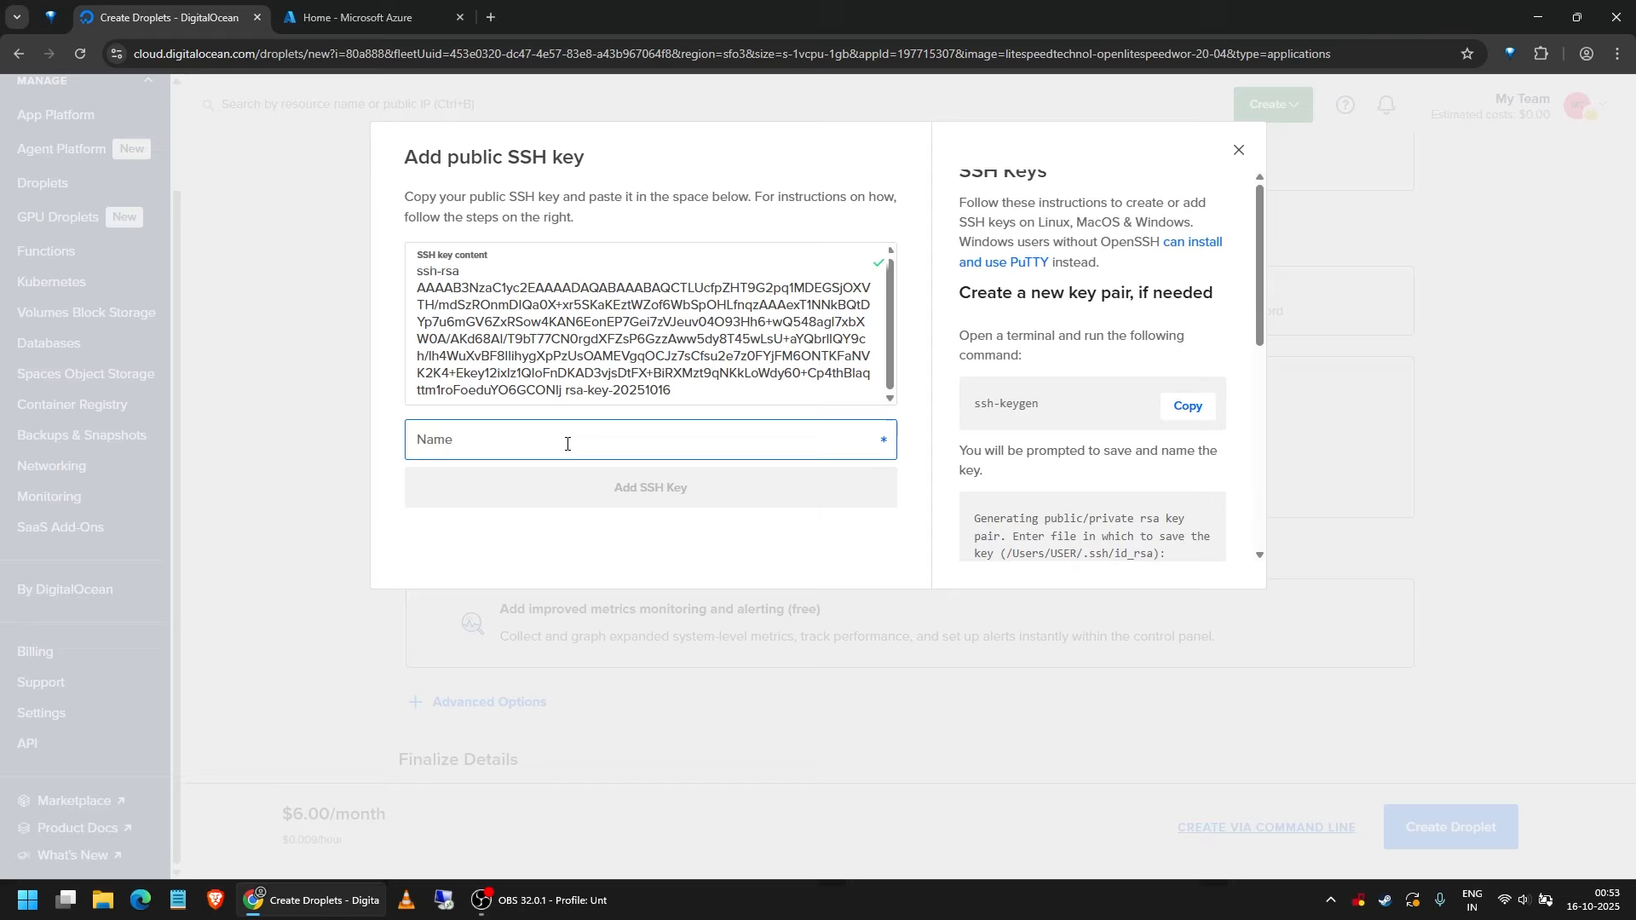
text(DO_)
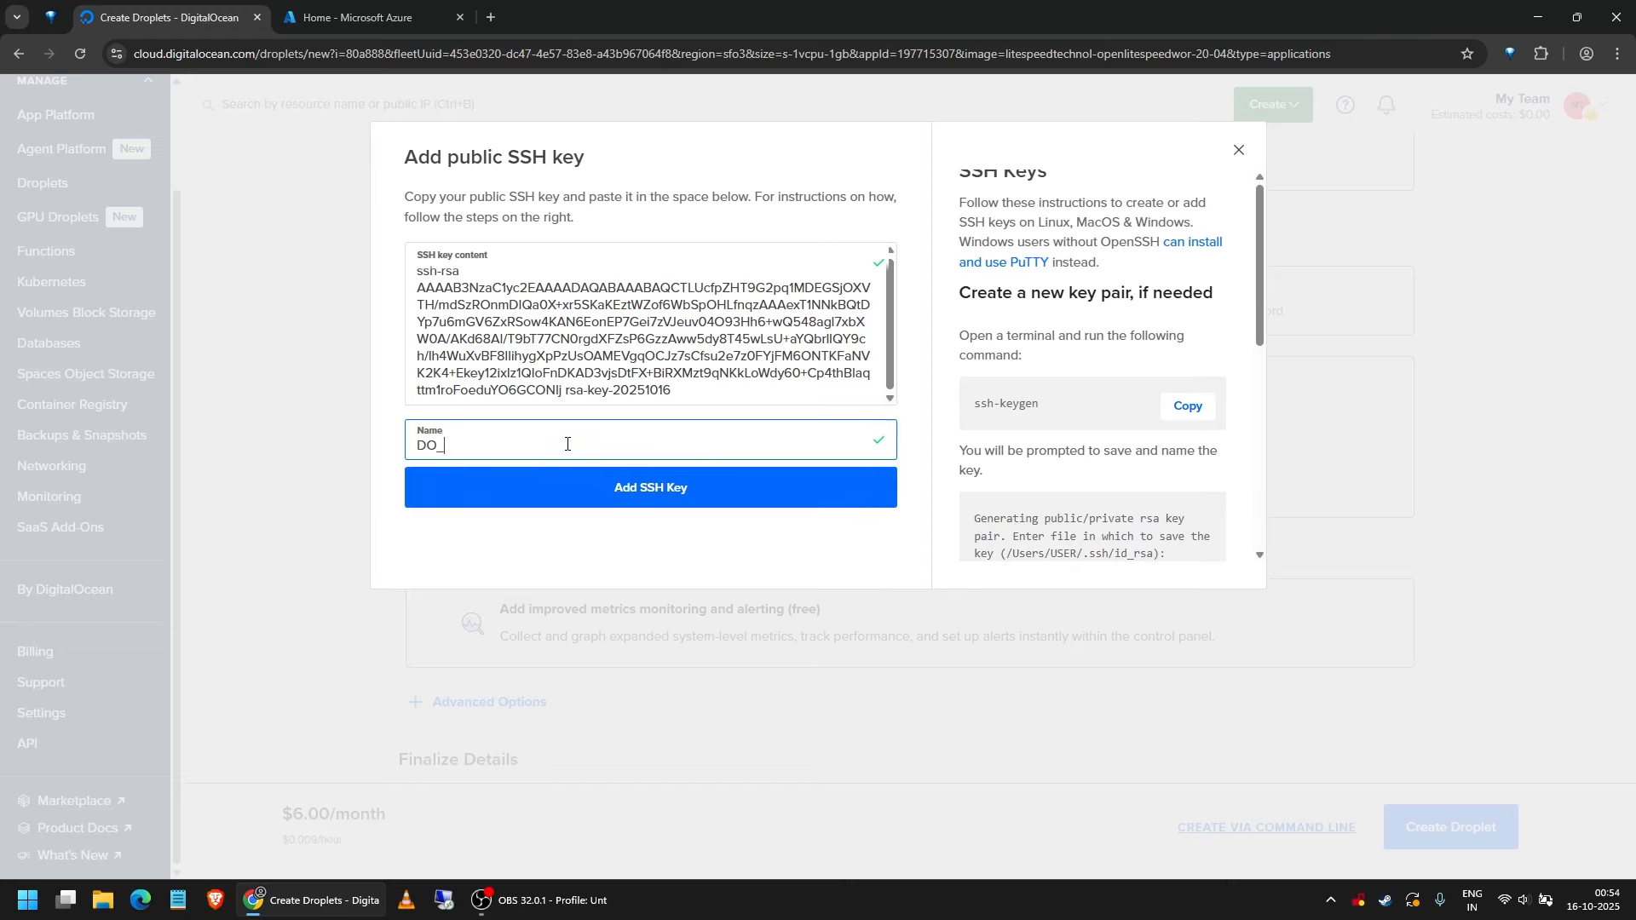
text(Public)
click(670, 498)
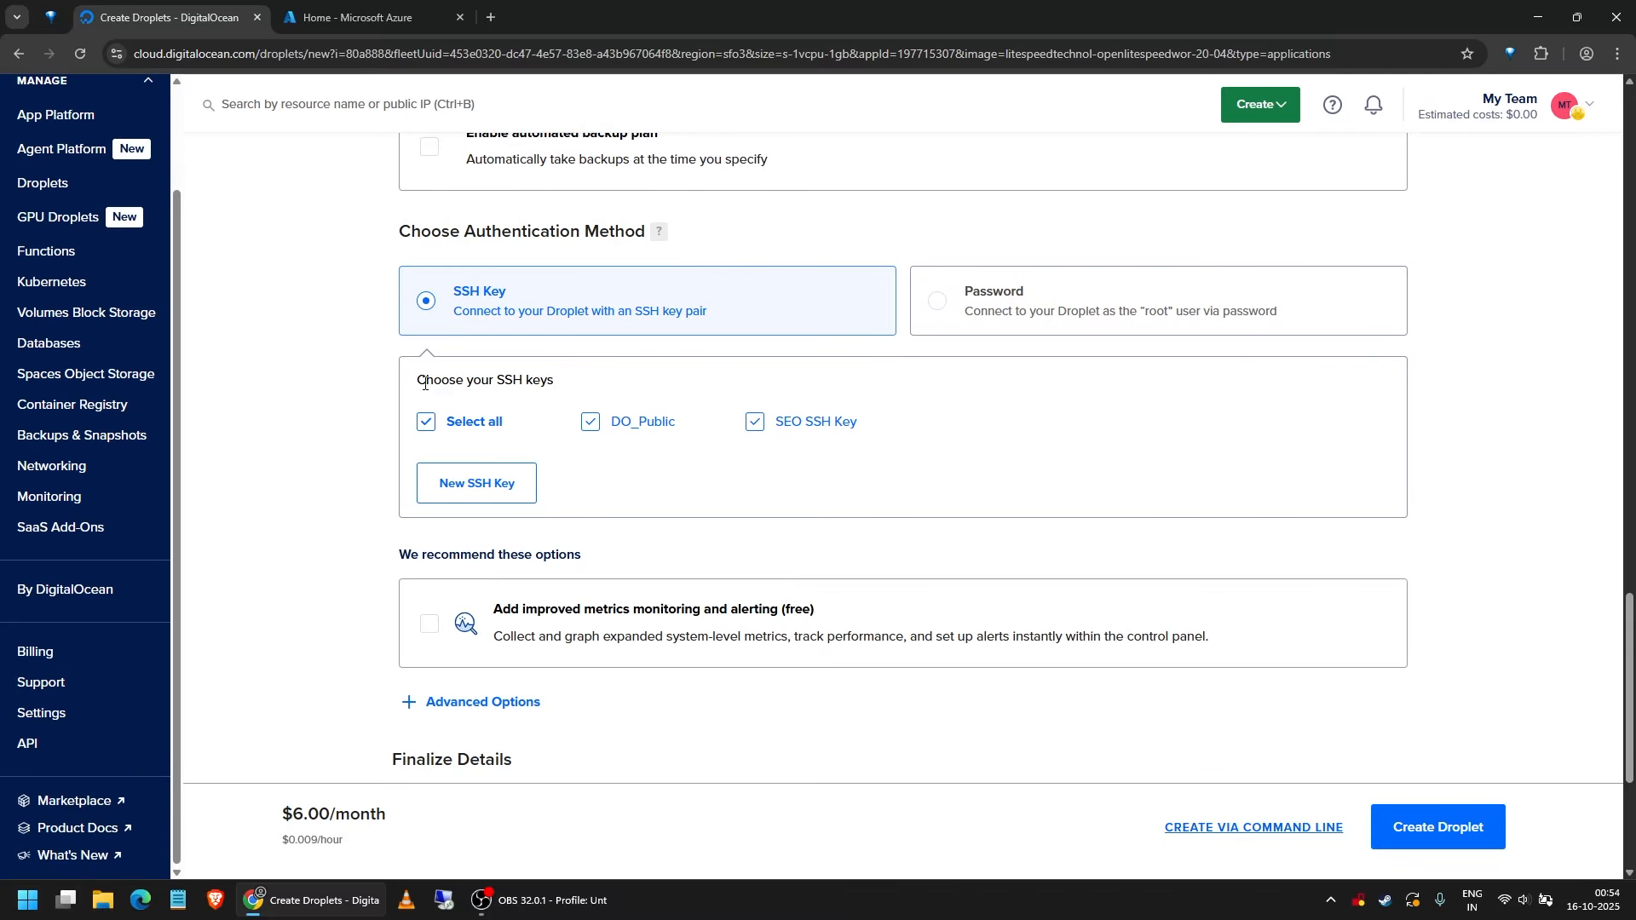
- Set the Droplet's hostname to n8ninc.com in the final details
scroll(286, 416, down, 3)
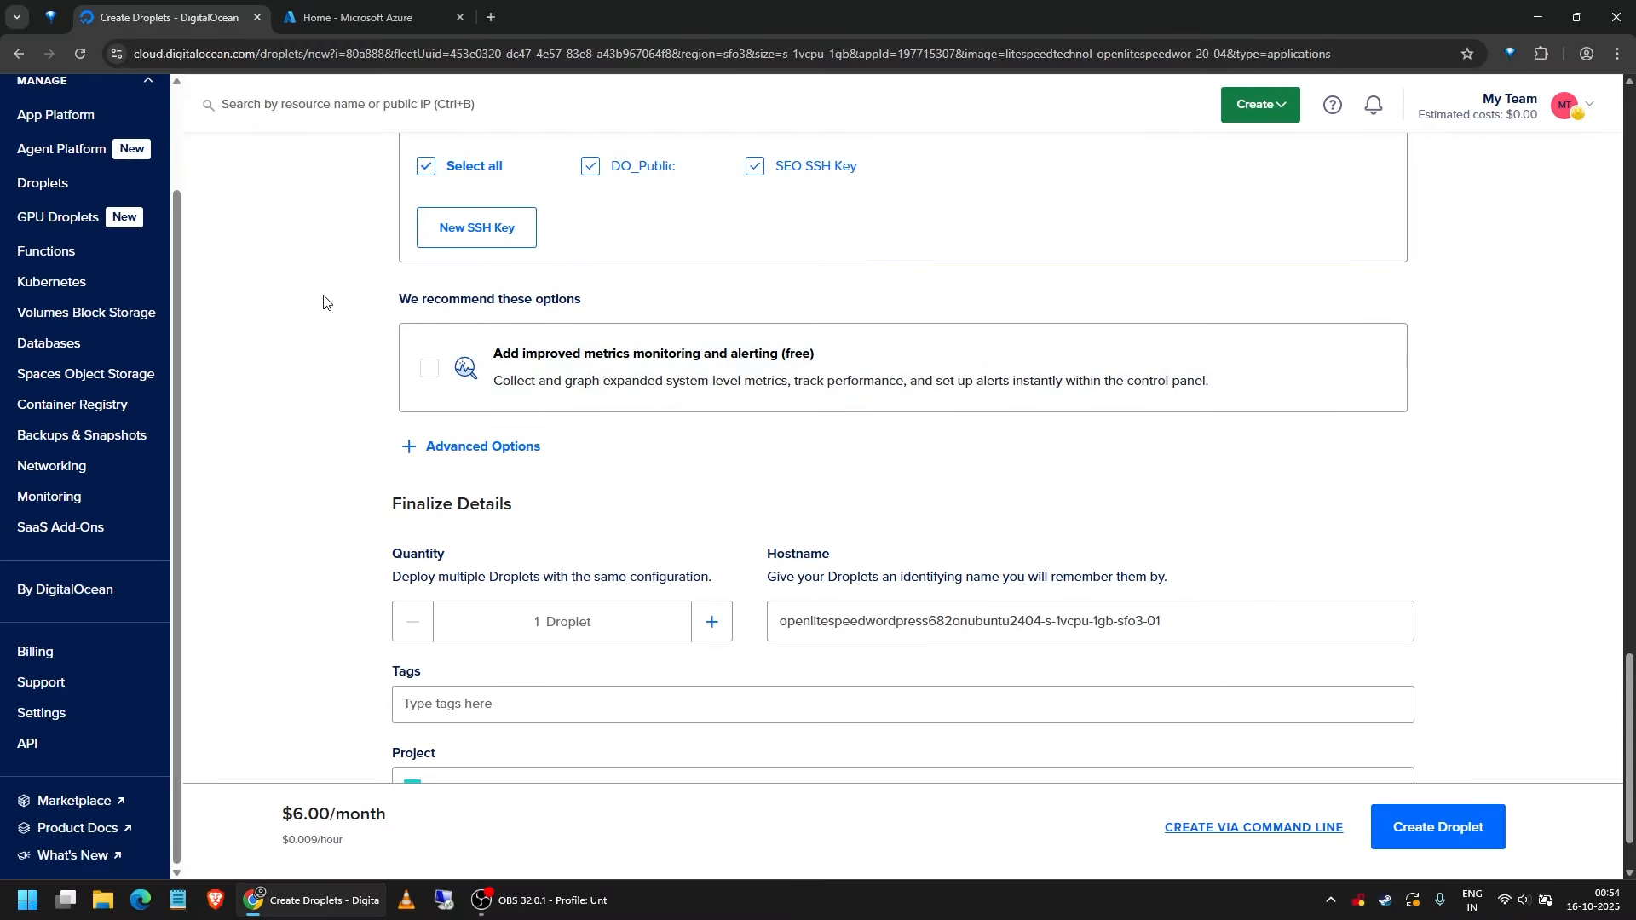
scroll(315, 308, down, 1)
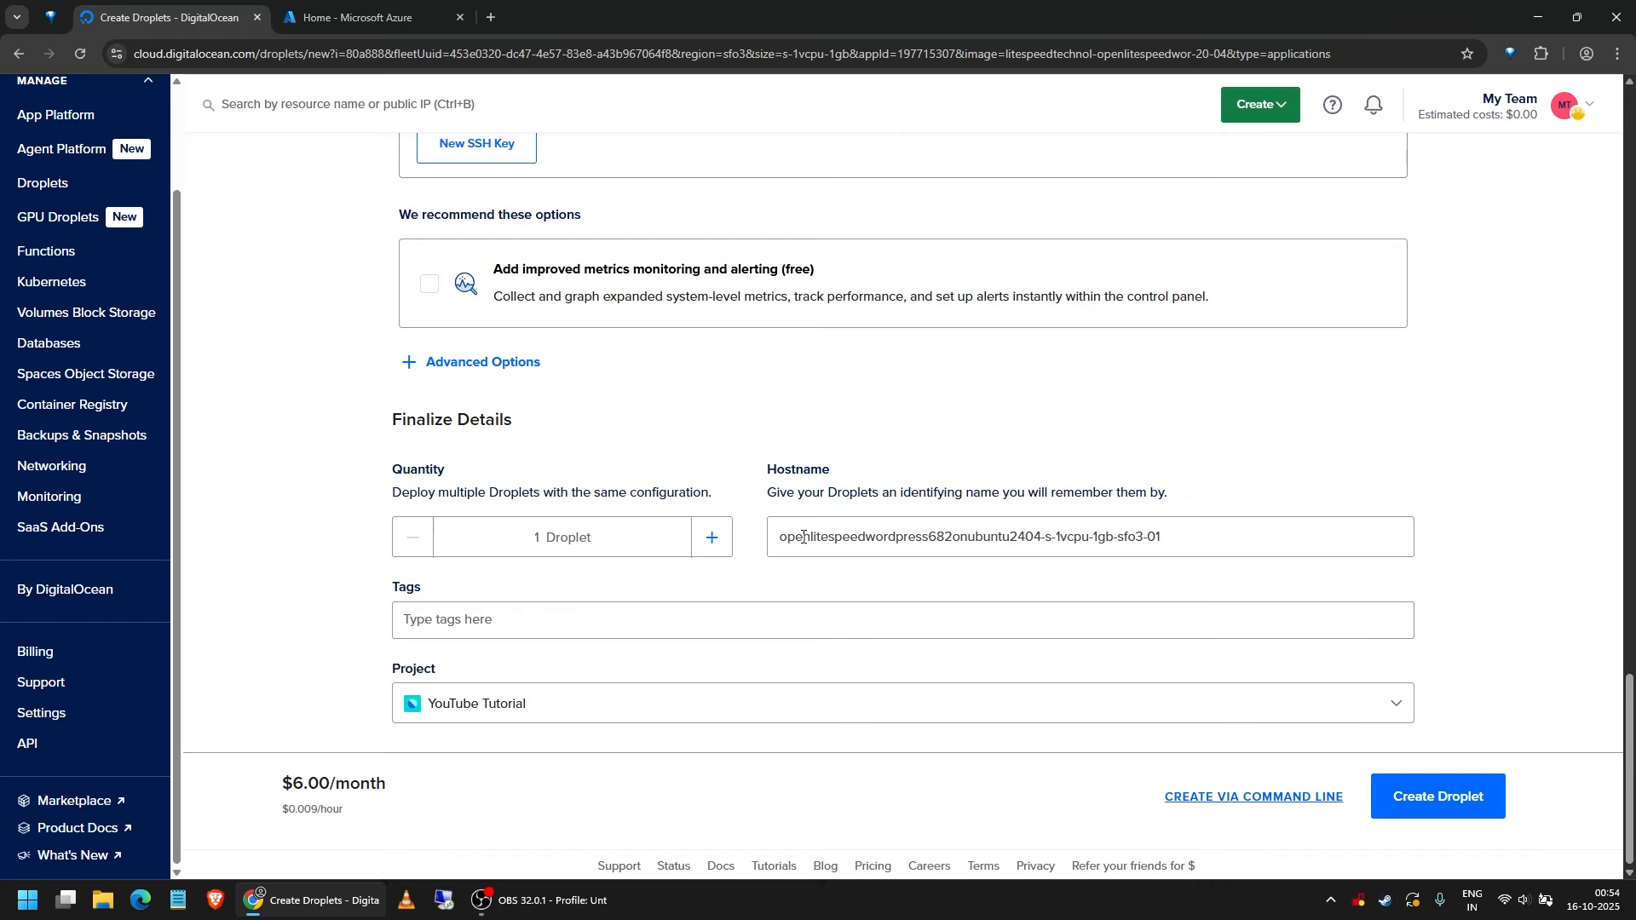
double_click(803, 537)
triple_click(803, 537)
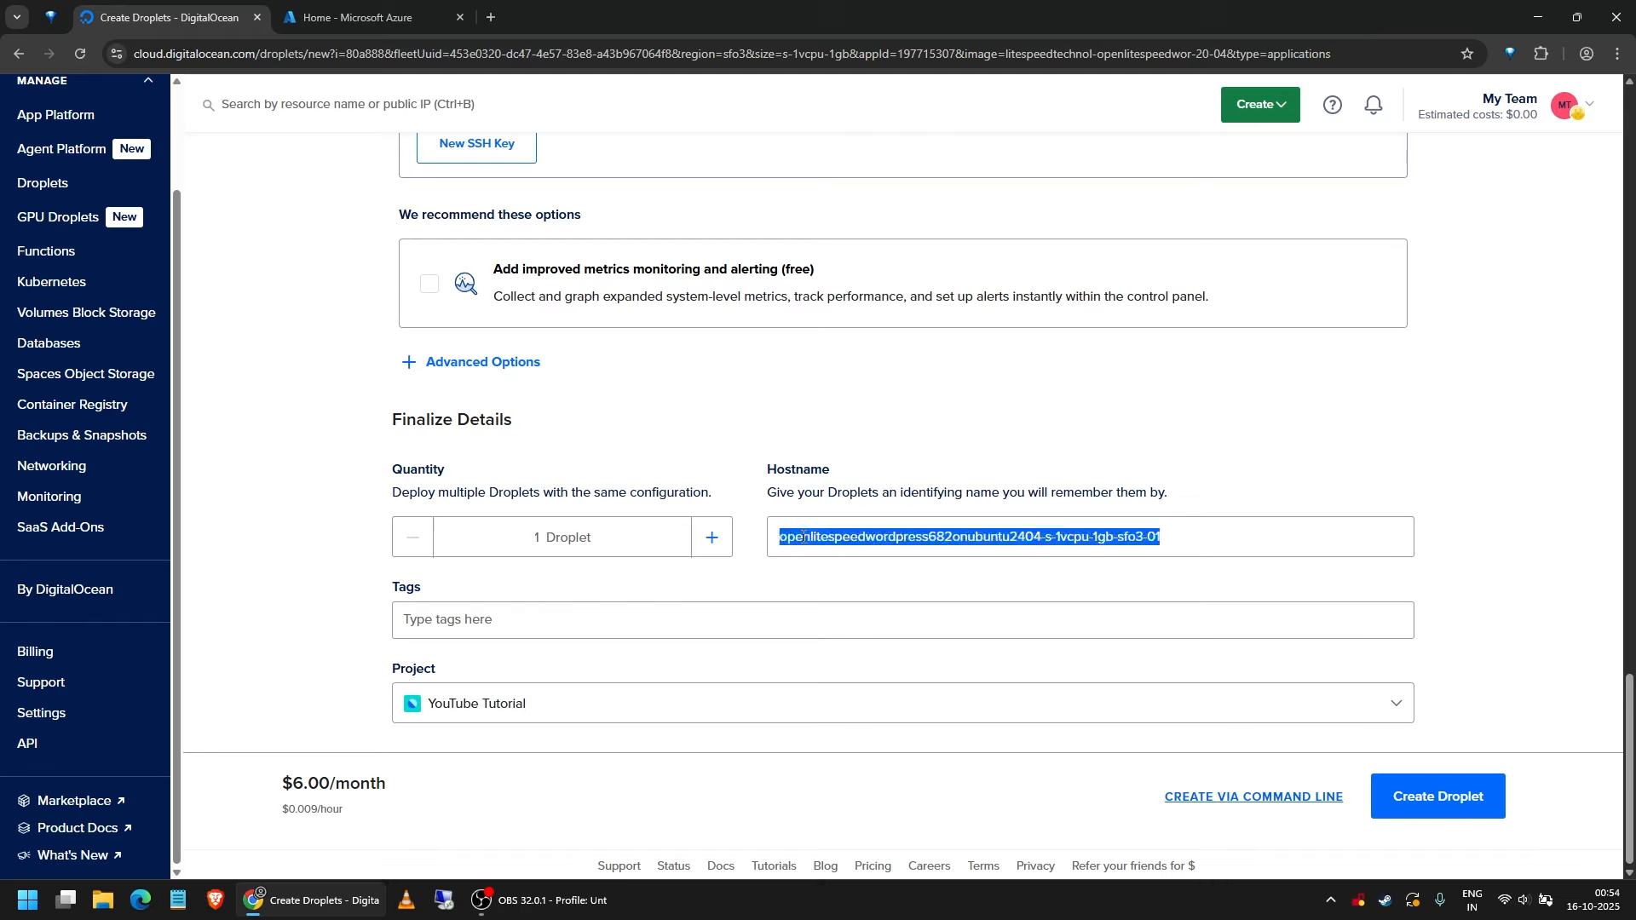
text(n8inc)
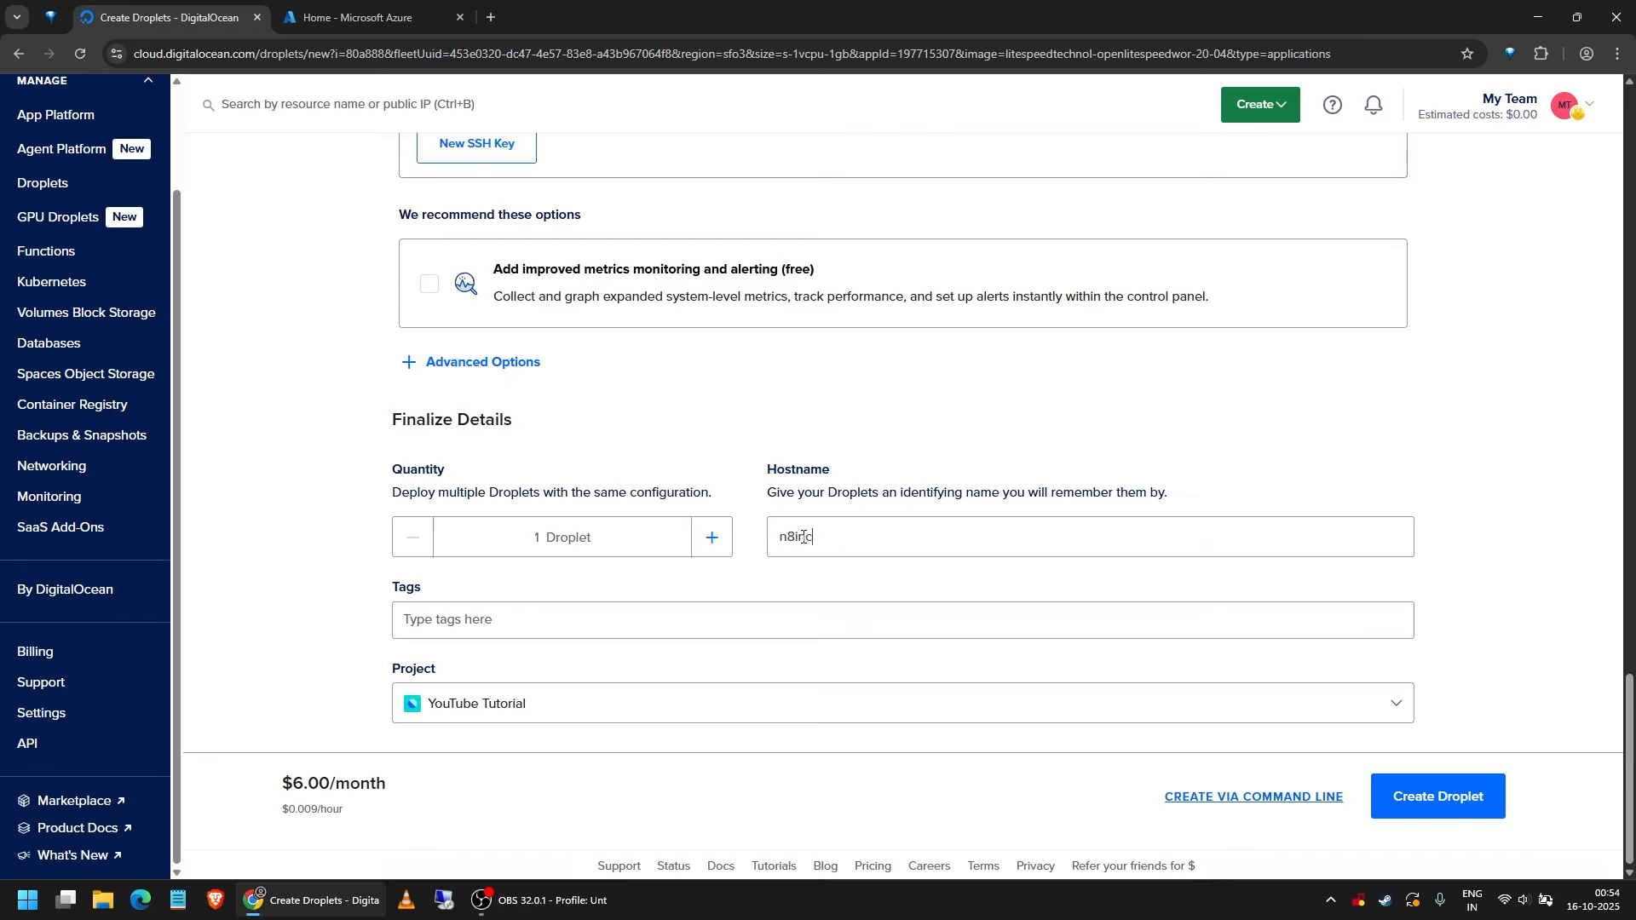
text(.com)
click(794, 537)
text(n)
- Leave the tags empty, keep the YouTube Tutorial project and create the Droplet
click(490, 620)
click(663, 711)
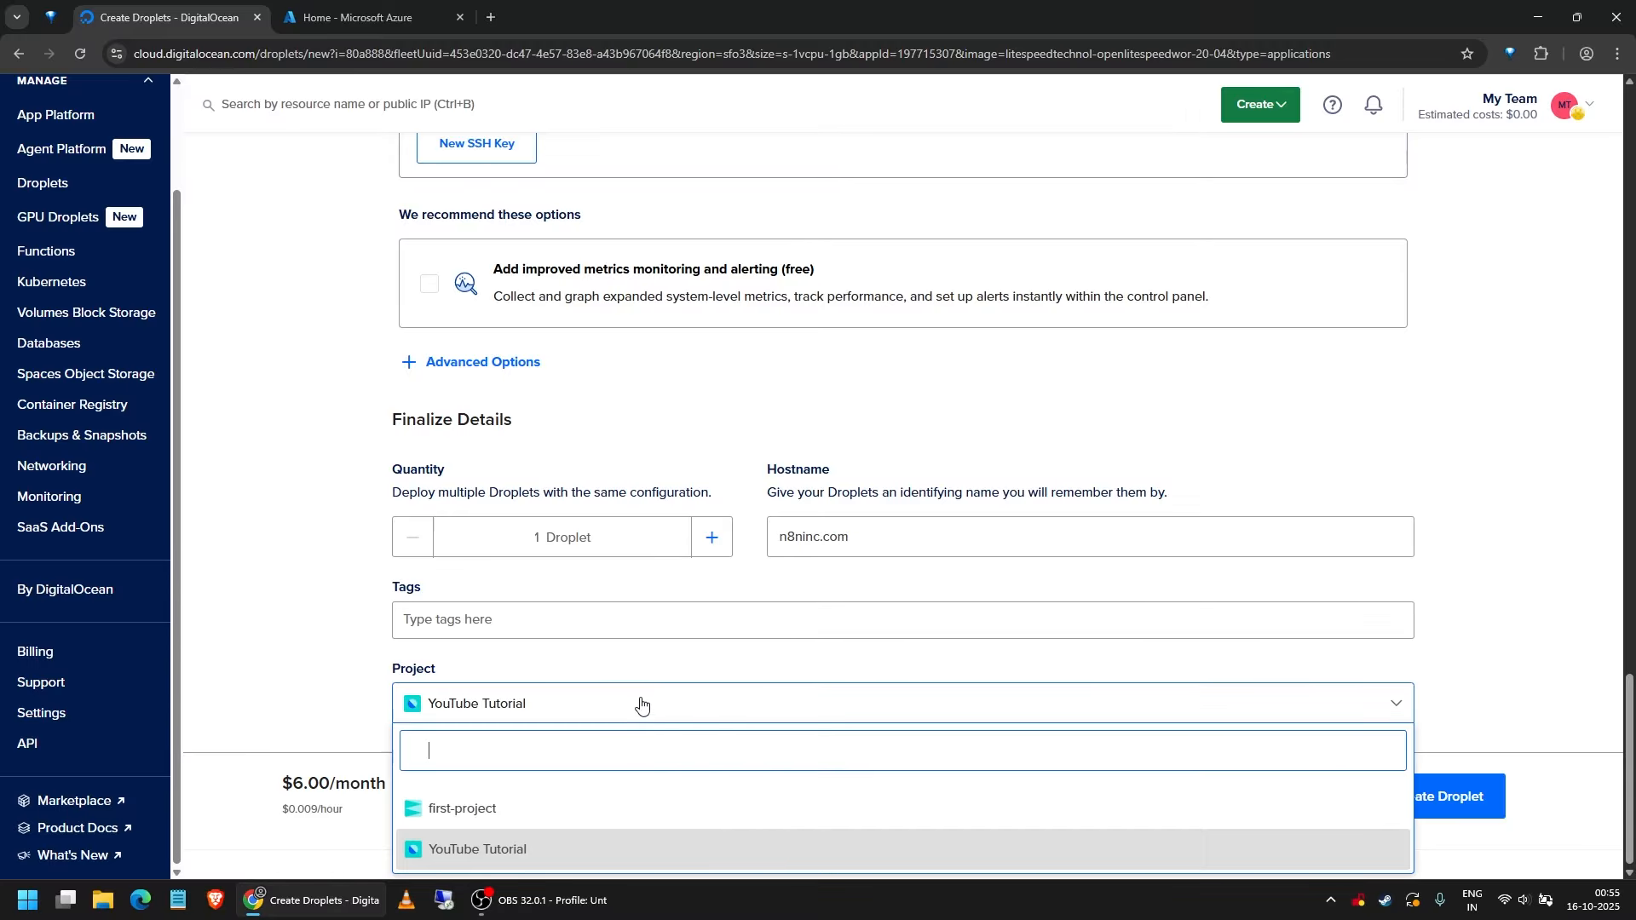
click(316, 634)
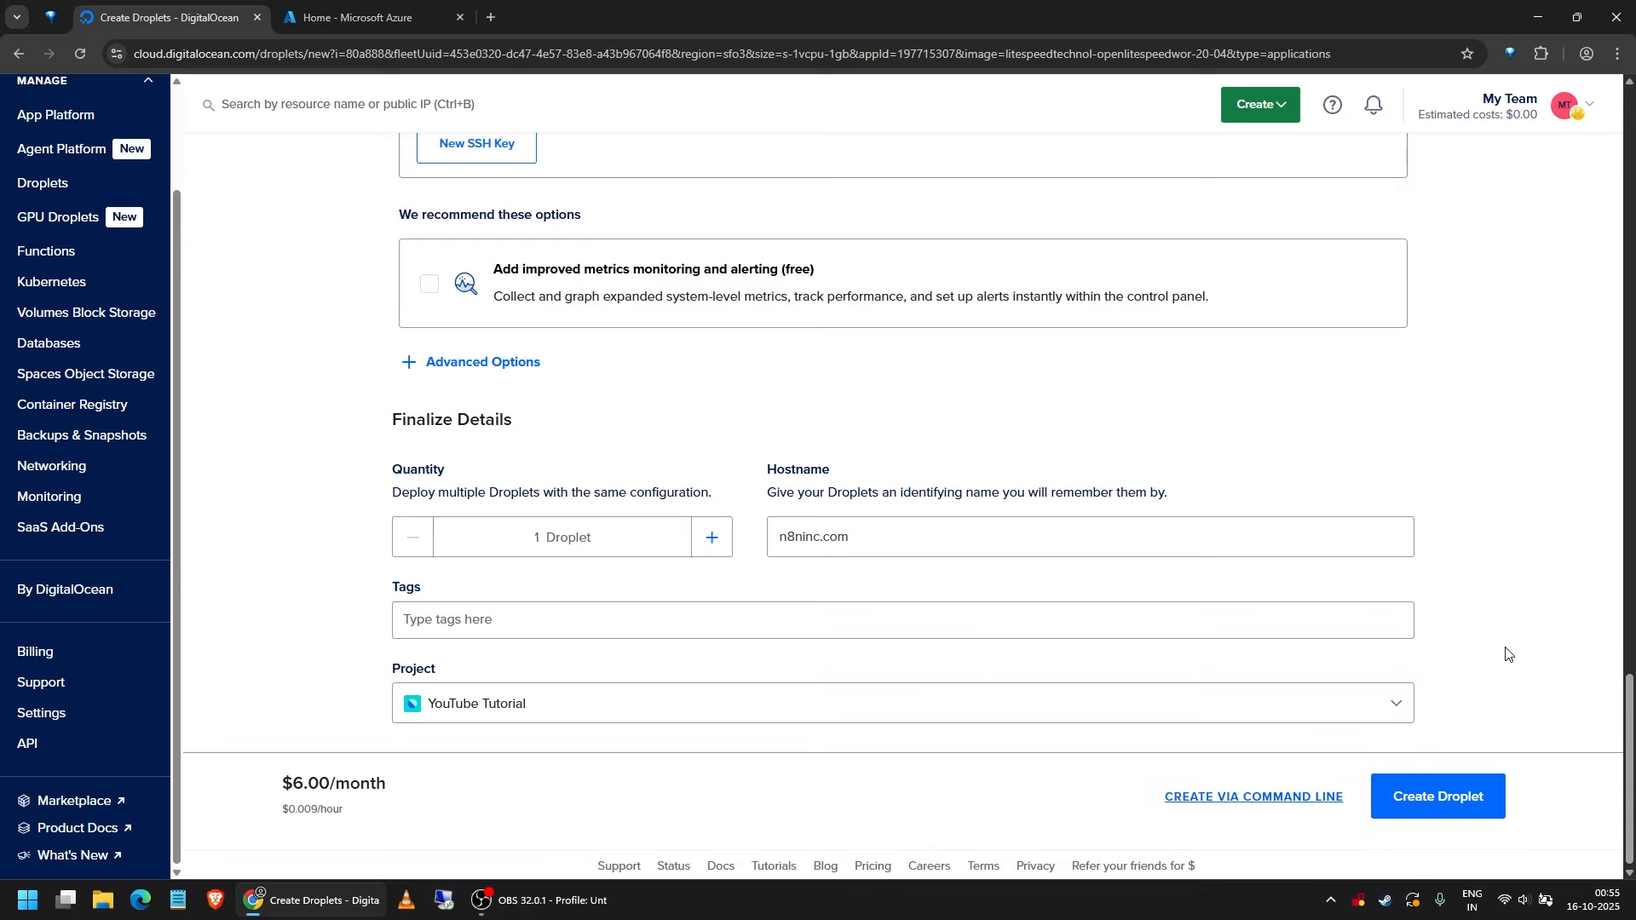
click(1453, 803)
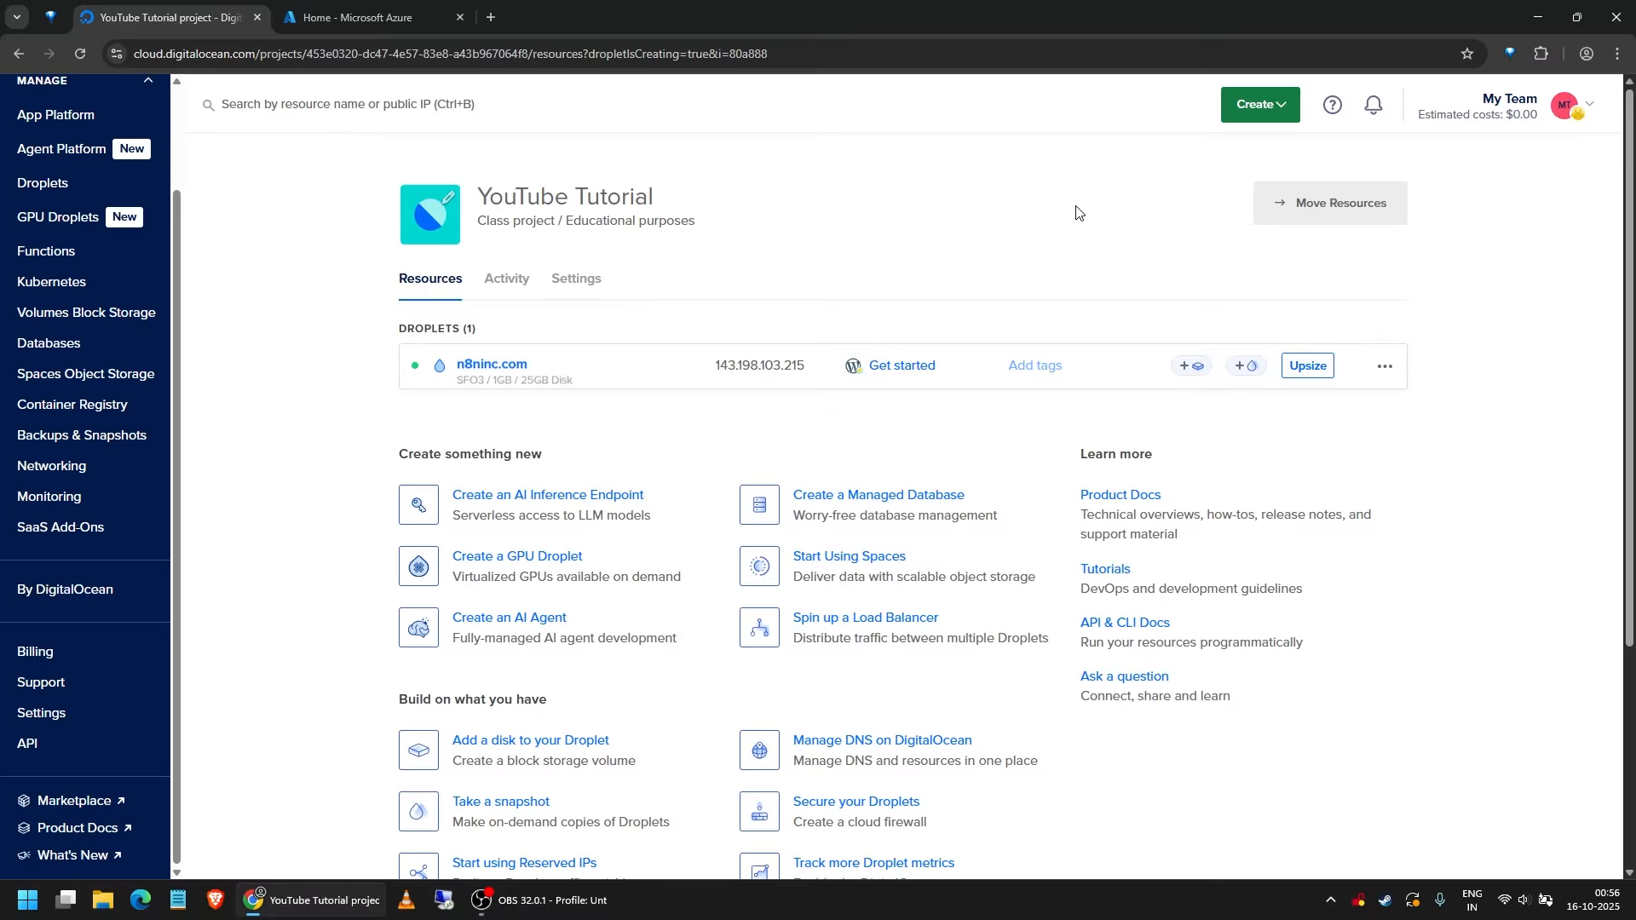
- Start a second Droplet in the Sydney region, keeping the Ubuntu 25.04 x64 OS image
click(1273, 120)
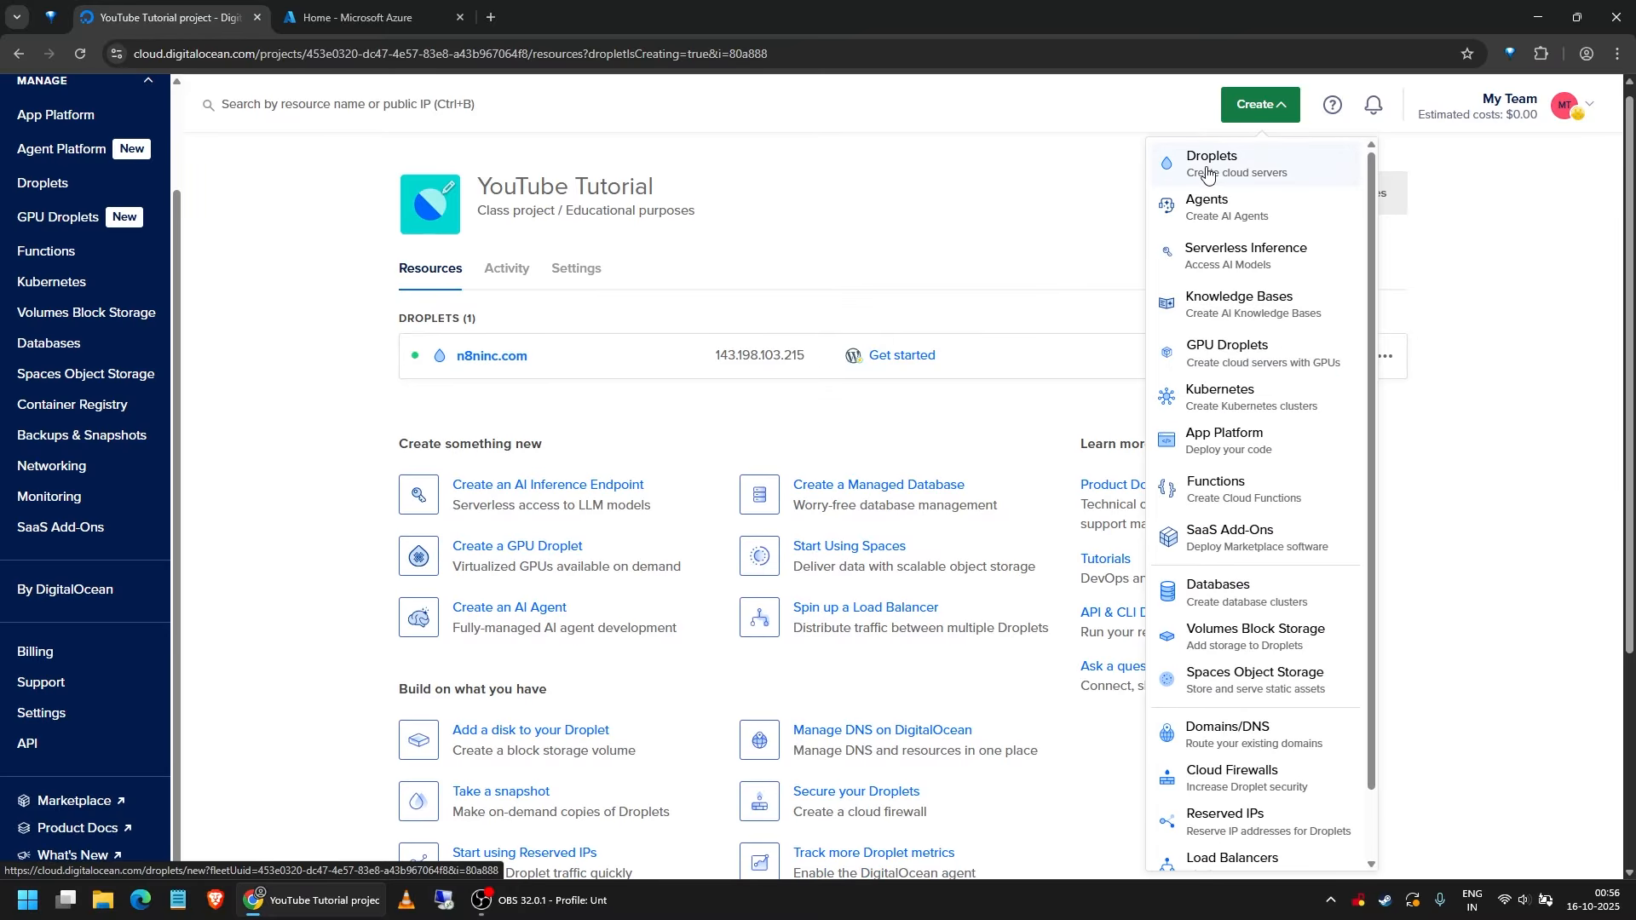
click(1205, 170)
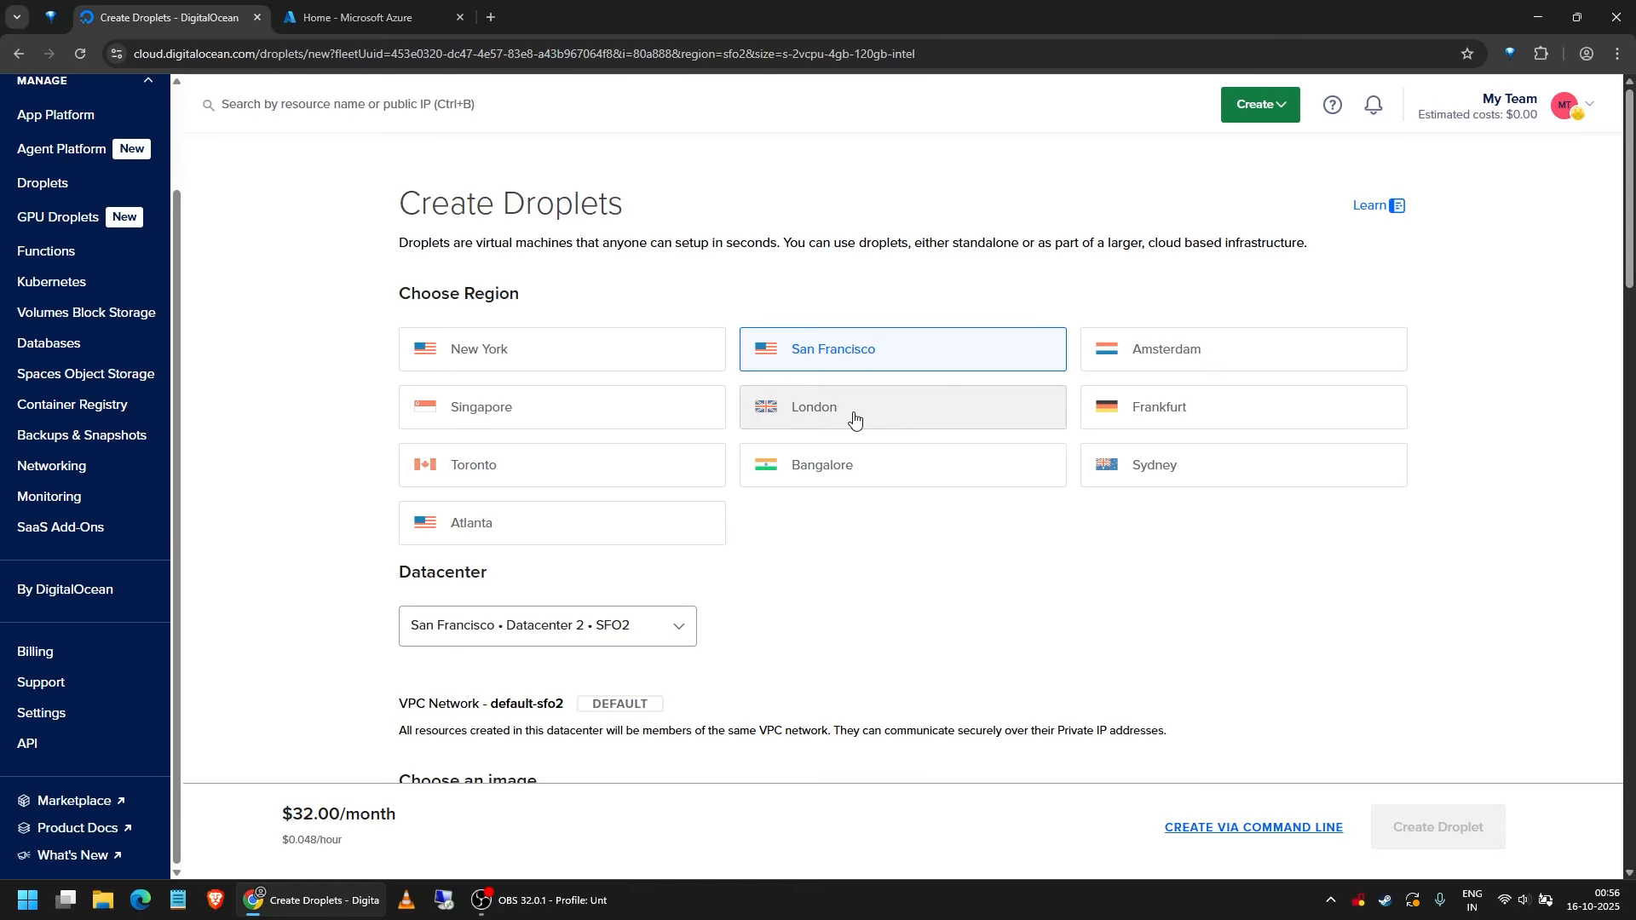
click(1141, 484)
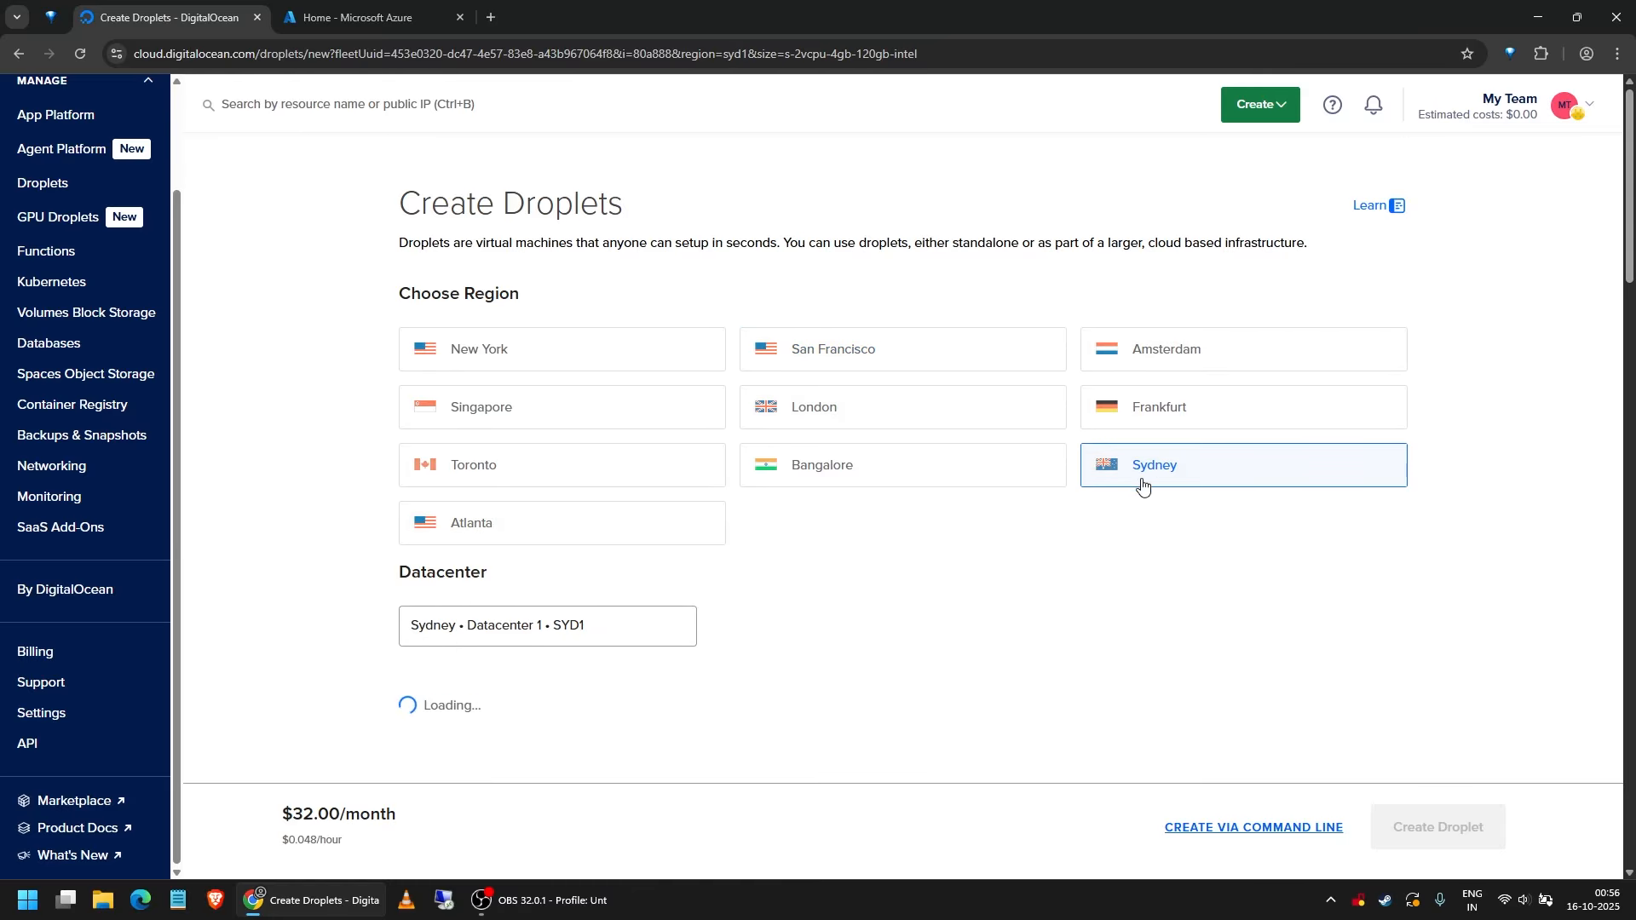
scroll(1016, 530, down, 2)
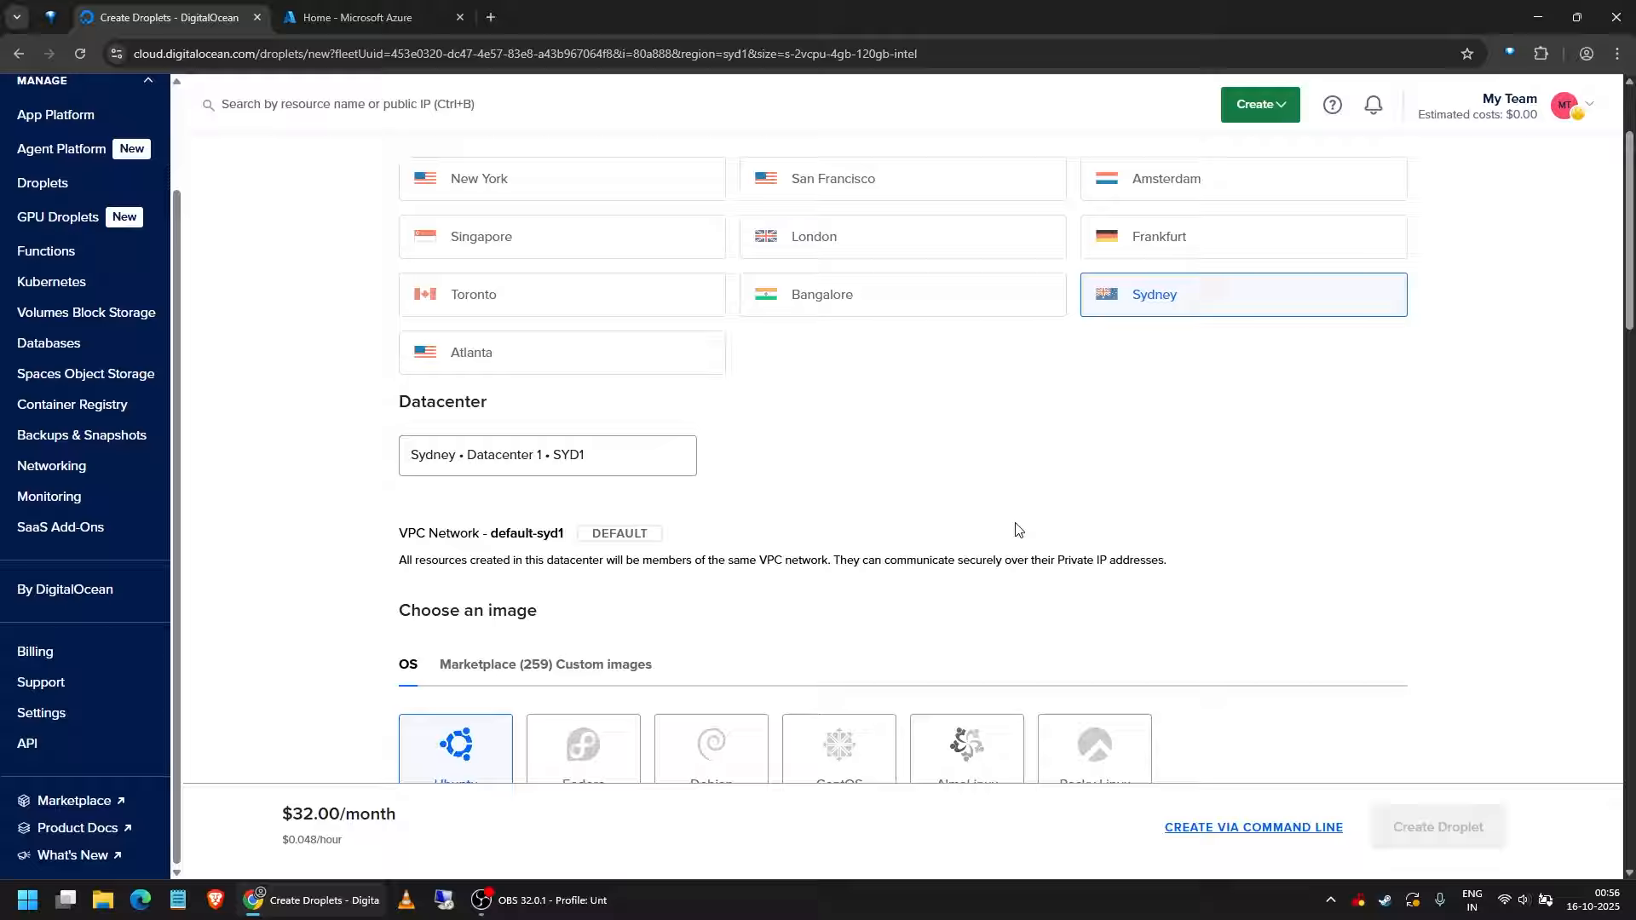
scroll(822, 431, down, 3)
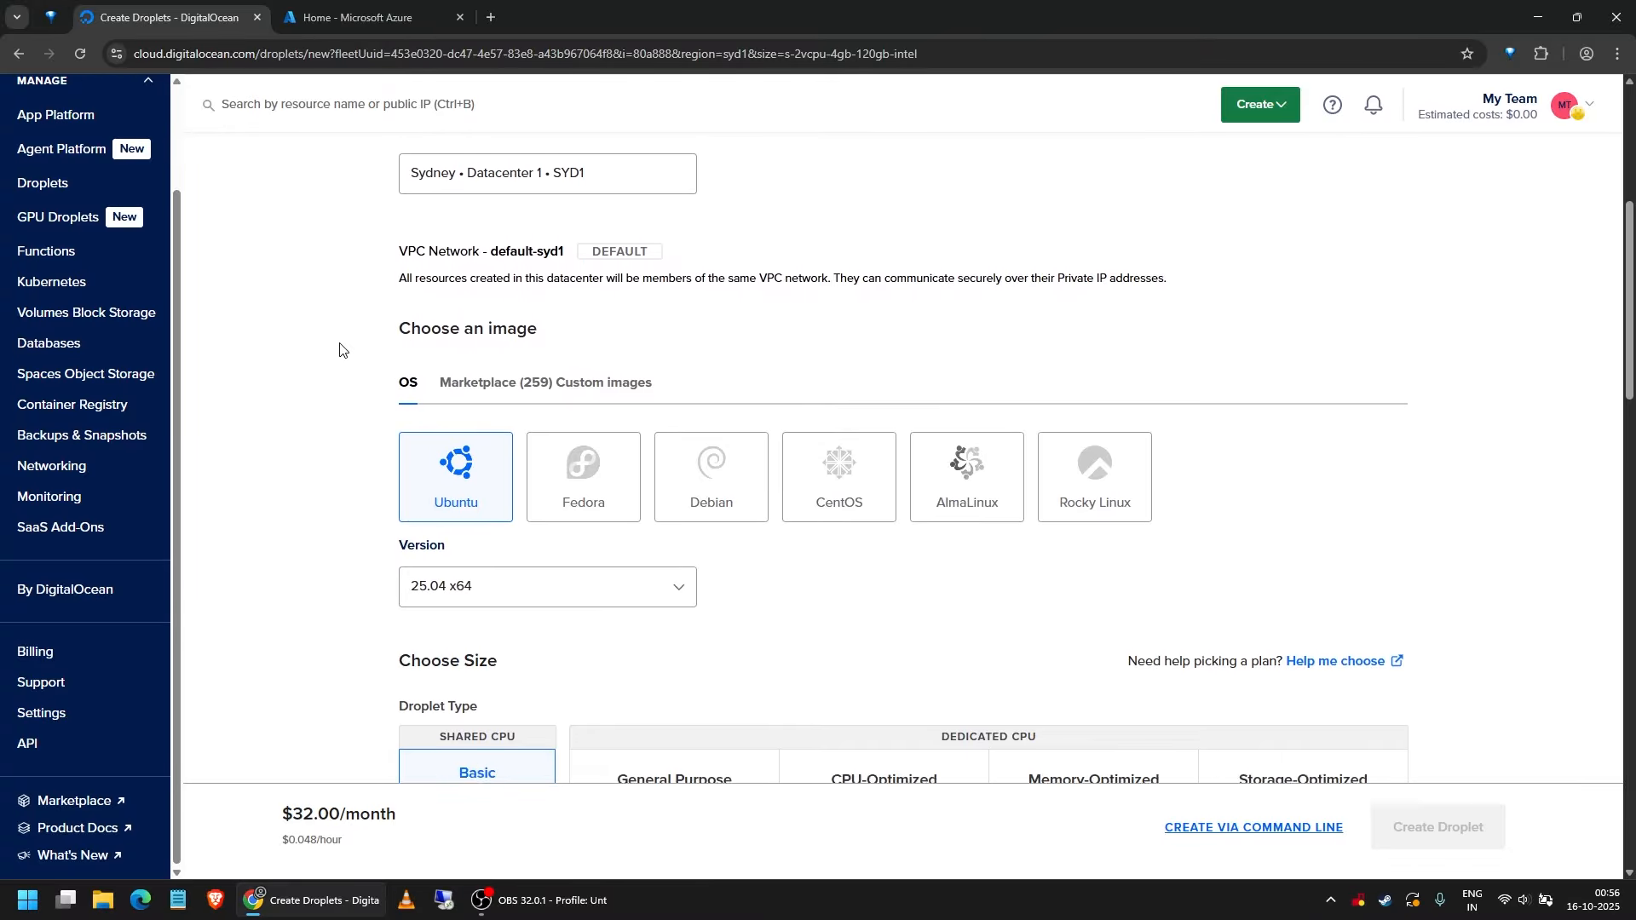
scroll(339, 350, down, 2)
click(494, 243)
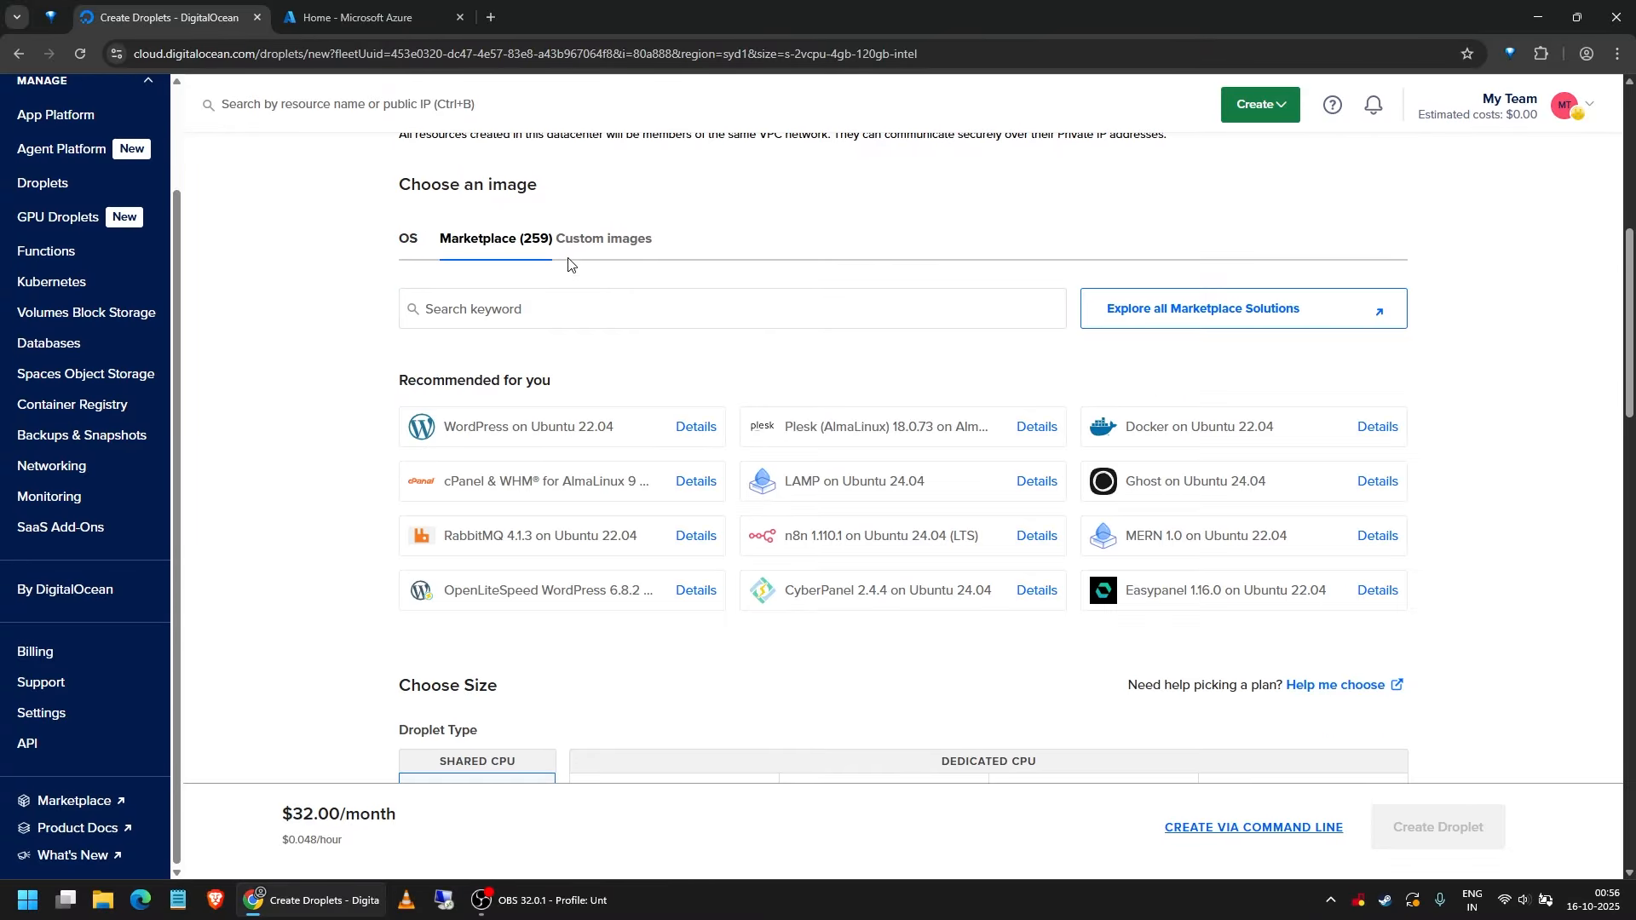
click(411, 246)
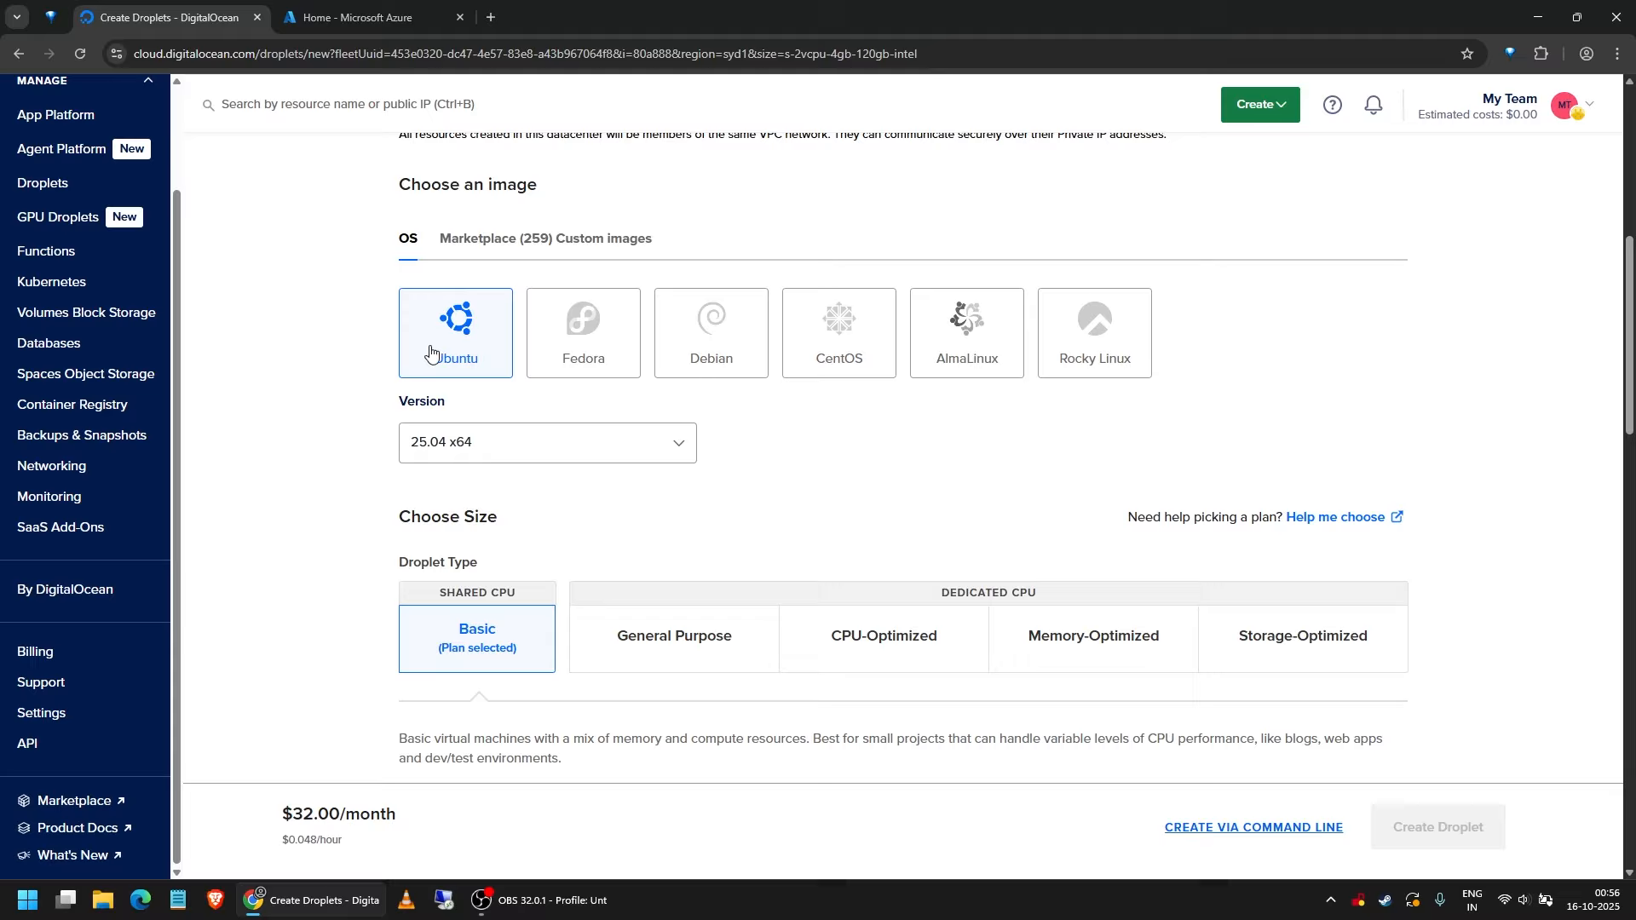
- Choose the Regular SSD CPU option with the $6/mo plan for the Sydney Droplet
scroll(356, 309, down, 1)
scroll(341, 345, down, 2)
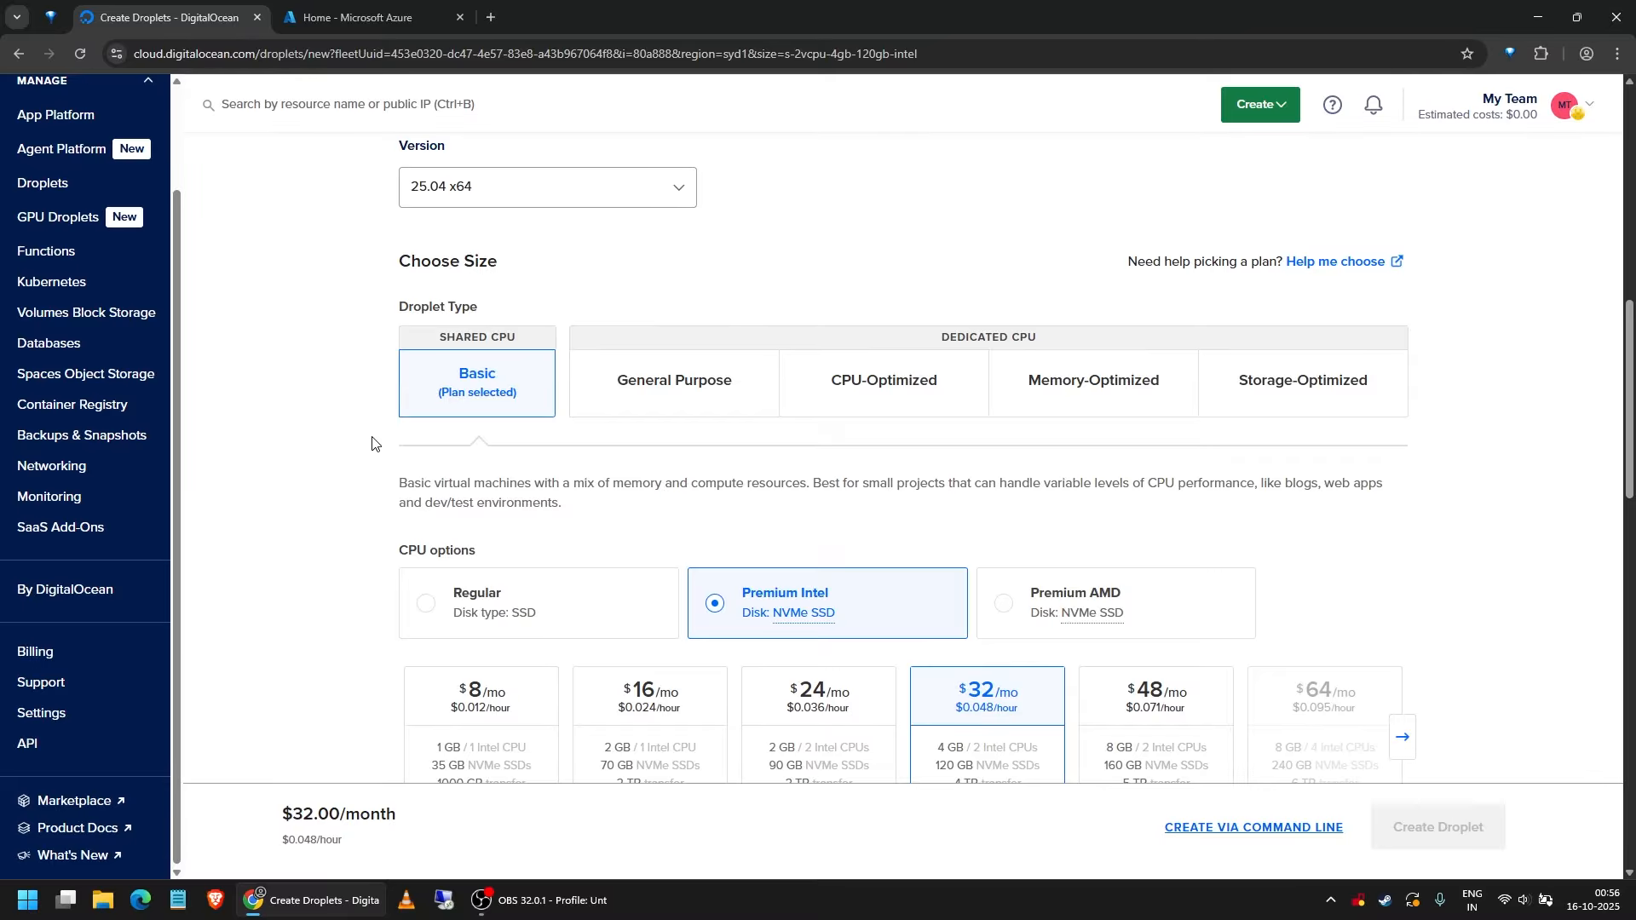
scroll(356, 364, down, 2)
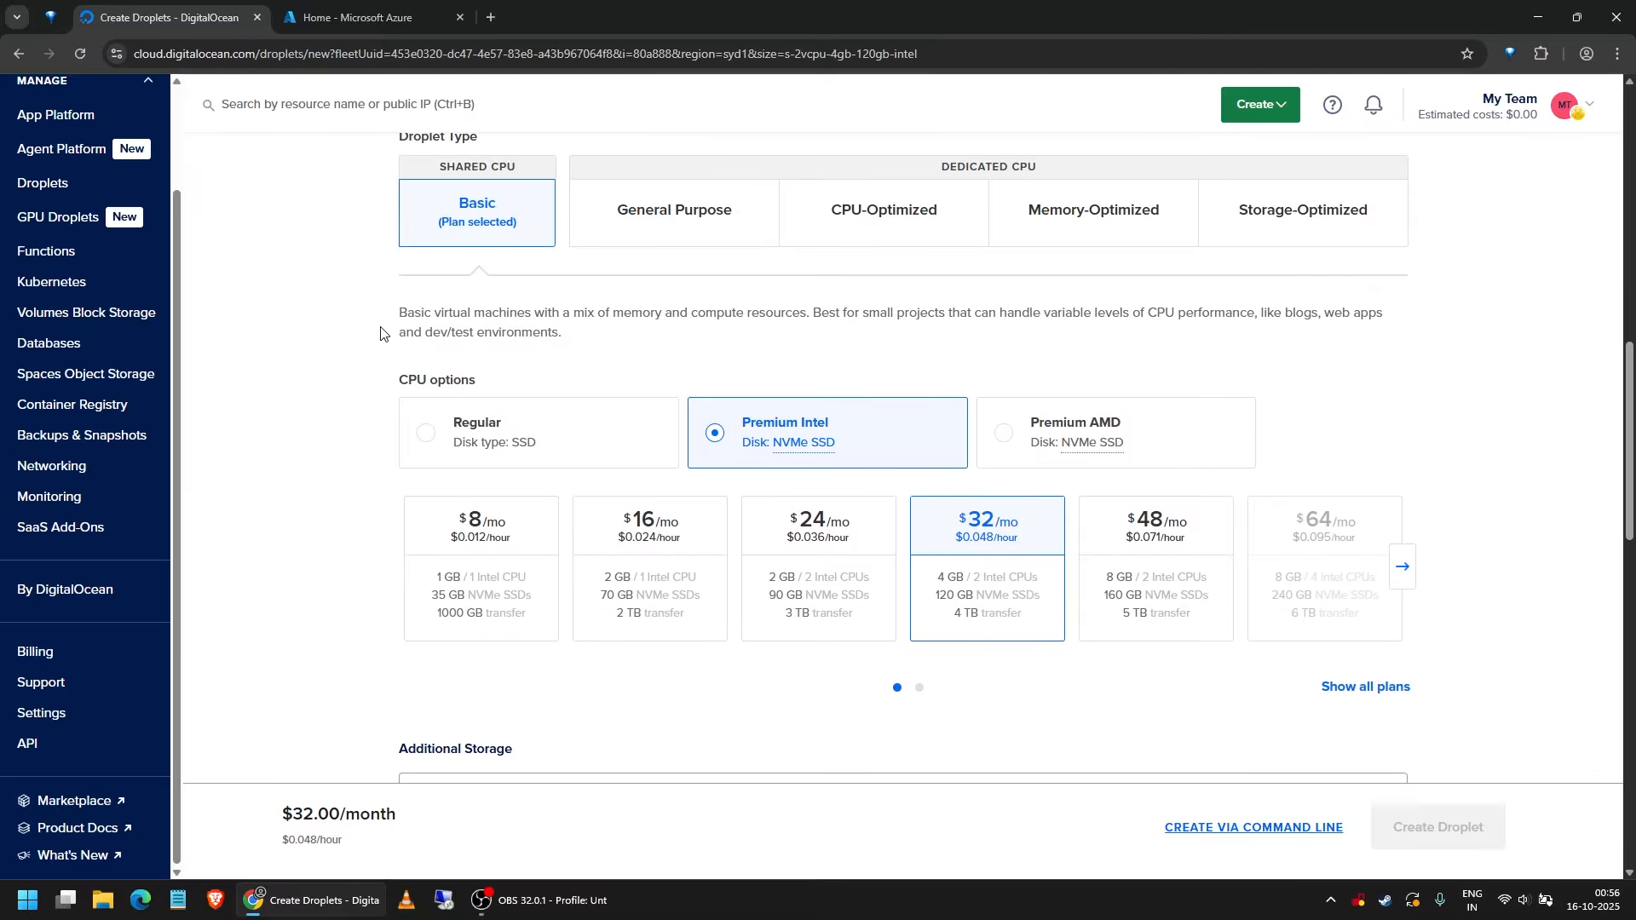
click(441, 440)
scroll(441, 439, down, 2)
click(422, 379)
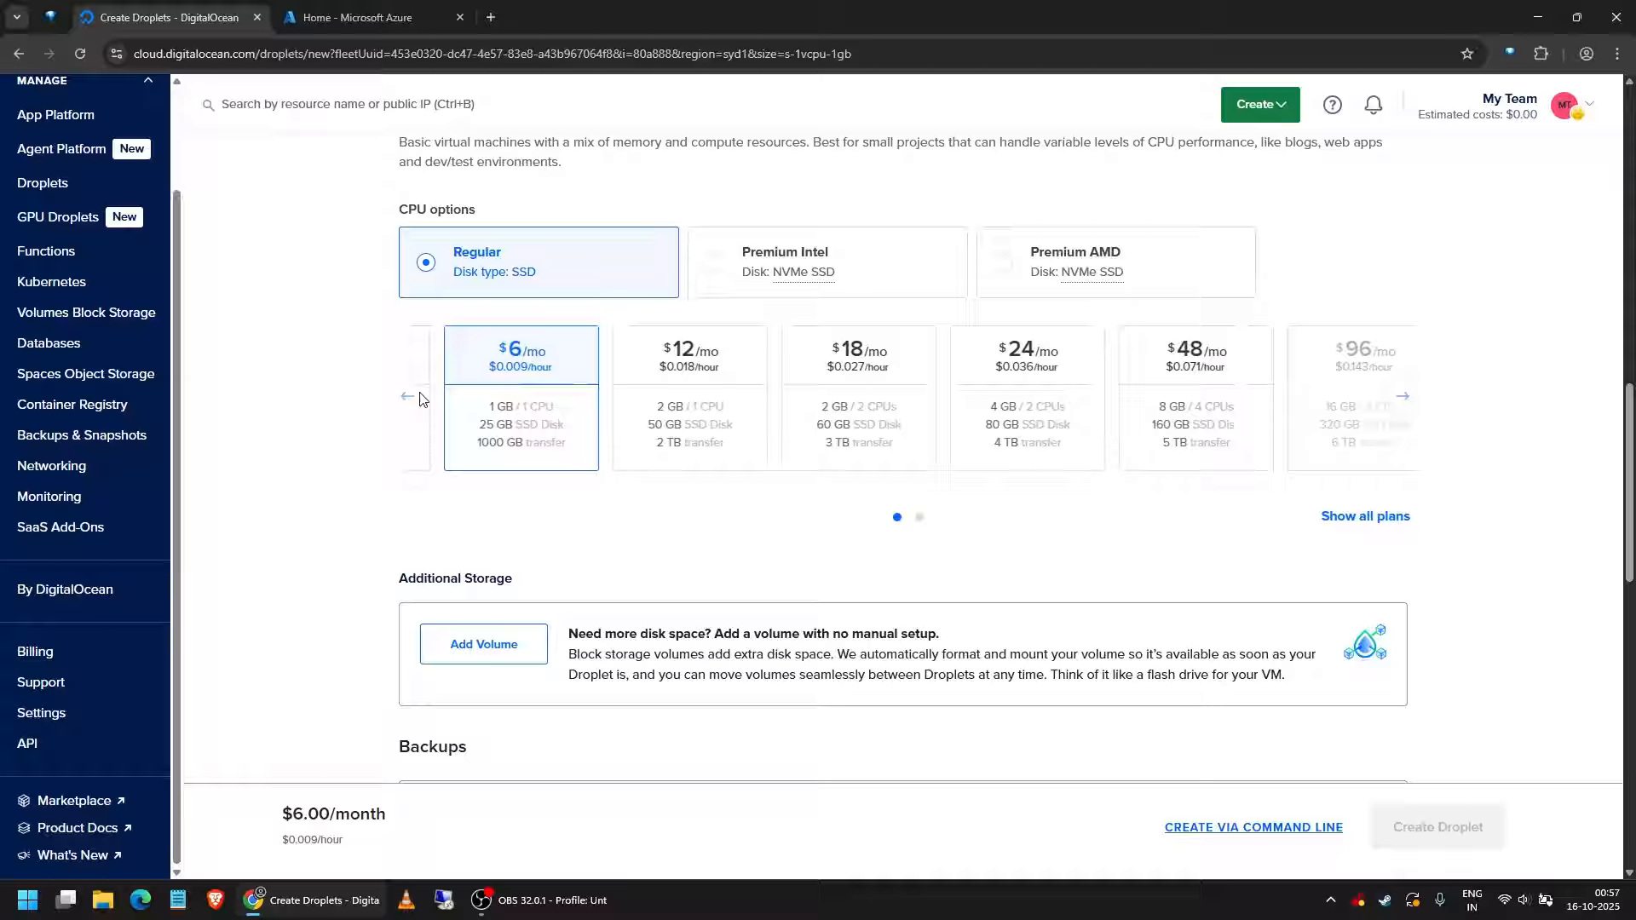
scroll(356, 334, up, 3)
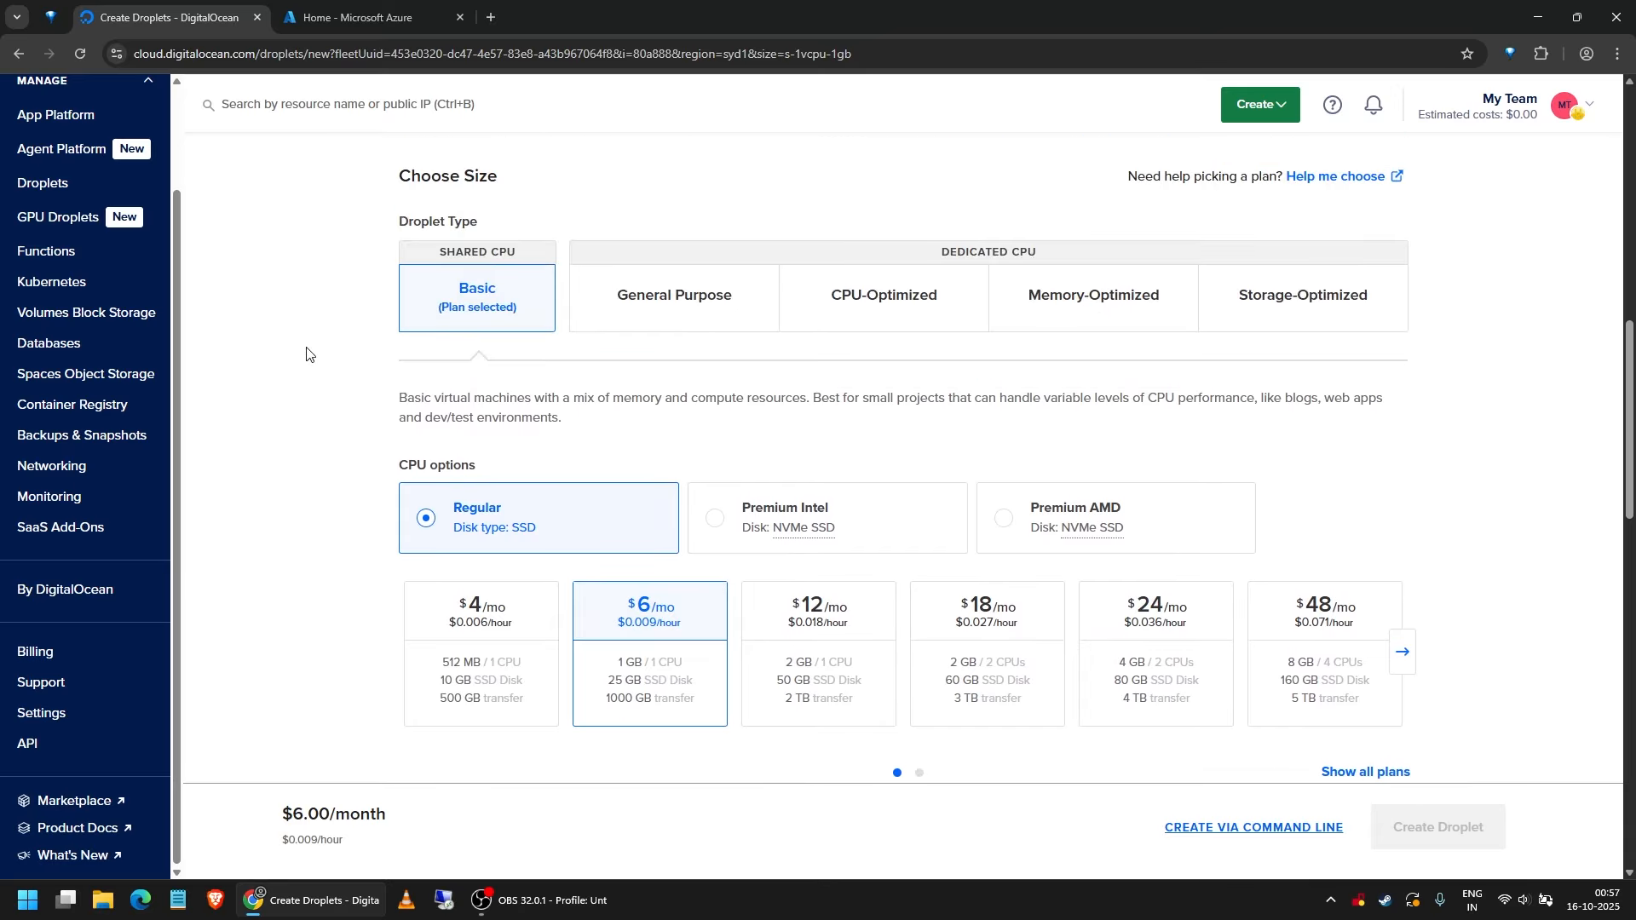
- Select all SSH keys for authentication and create the Sydney Droplet with its default hostname in the YouTube Tutorial project
scroll(311, 351, down, 6)
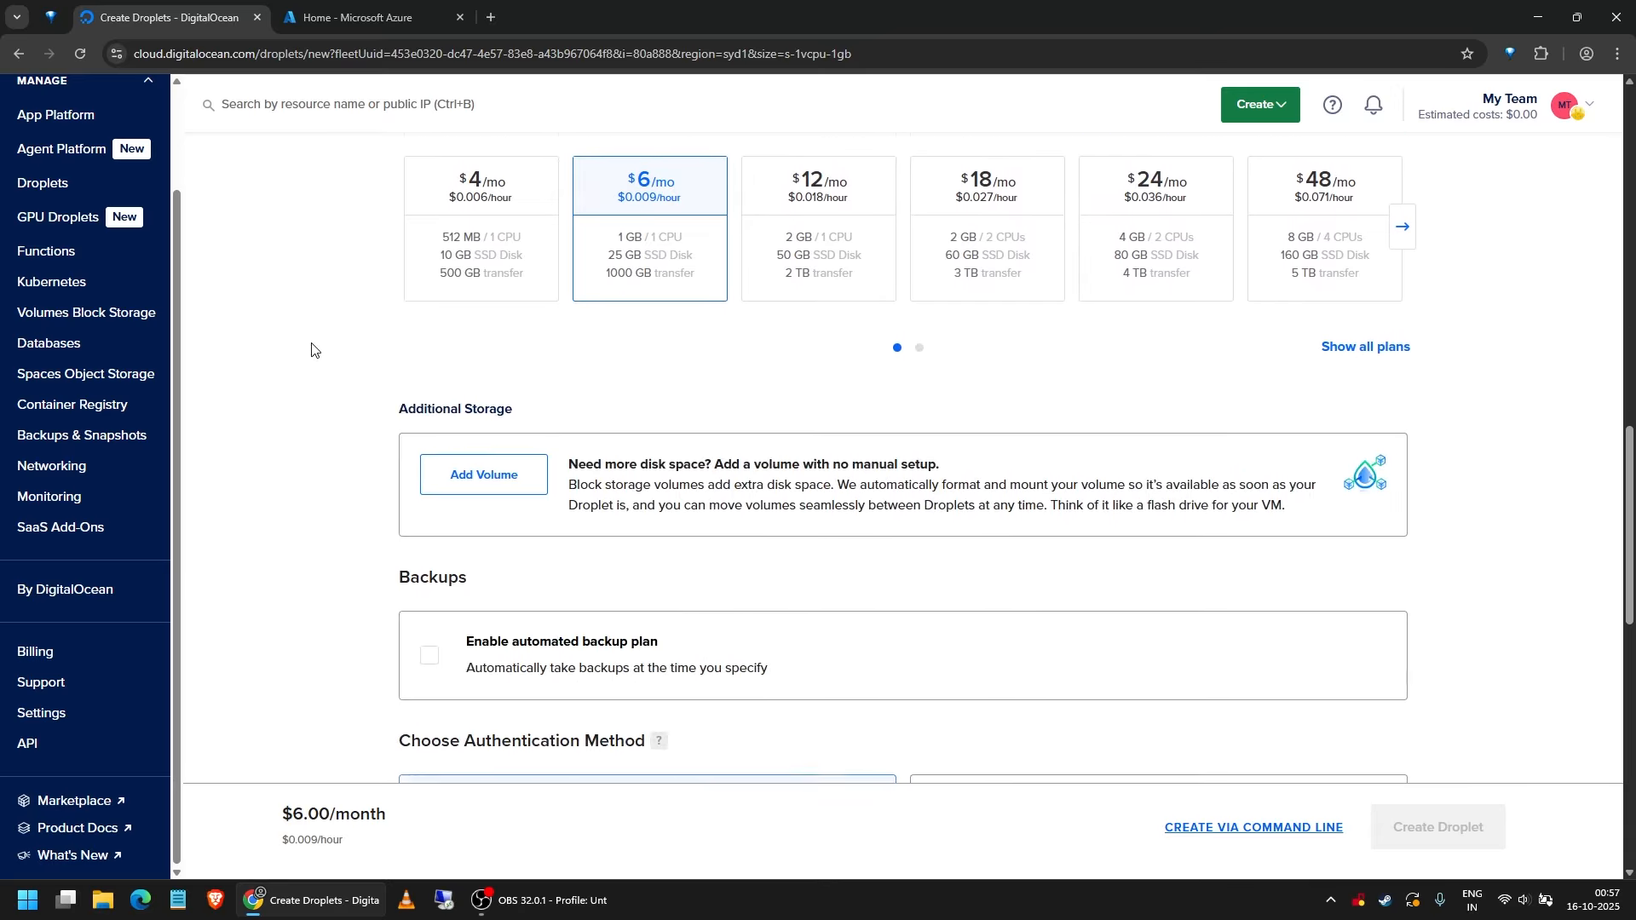
scroll(344, 315, down, 3)
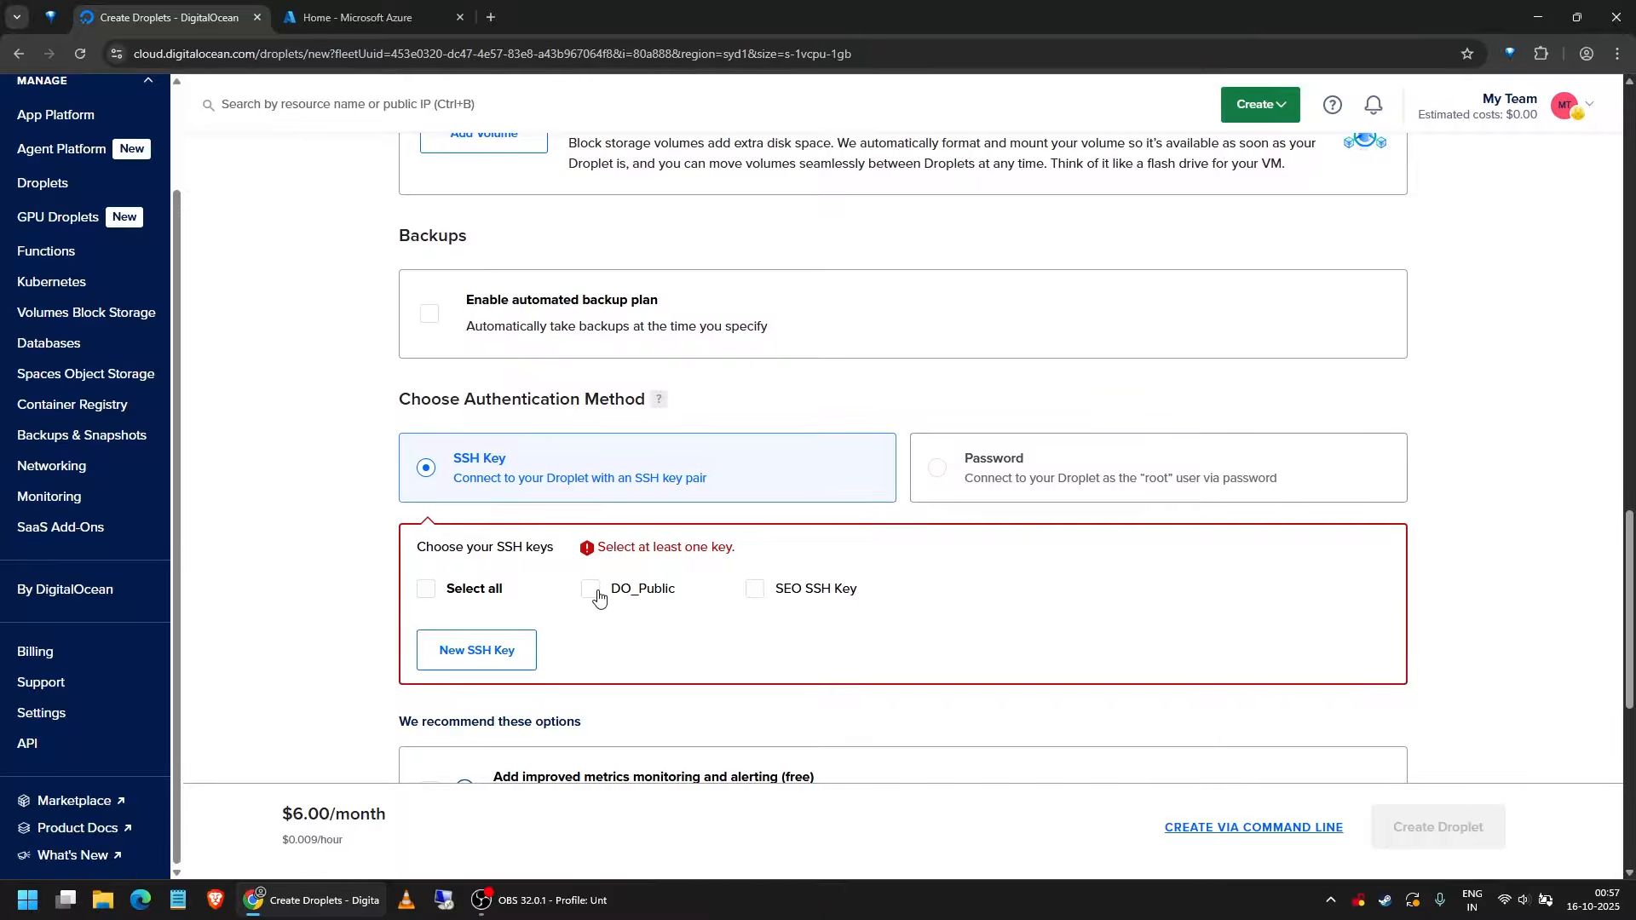
click(426, 589)
scroll(274, 508, down, 6)
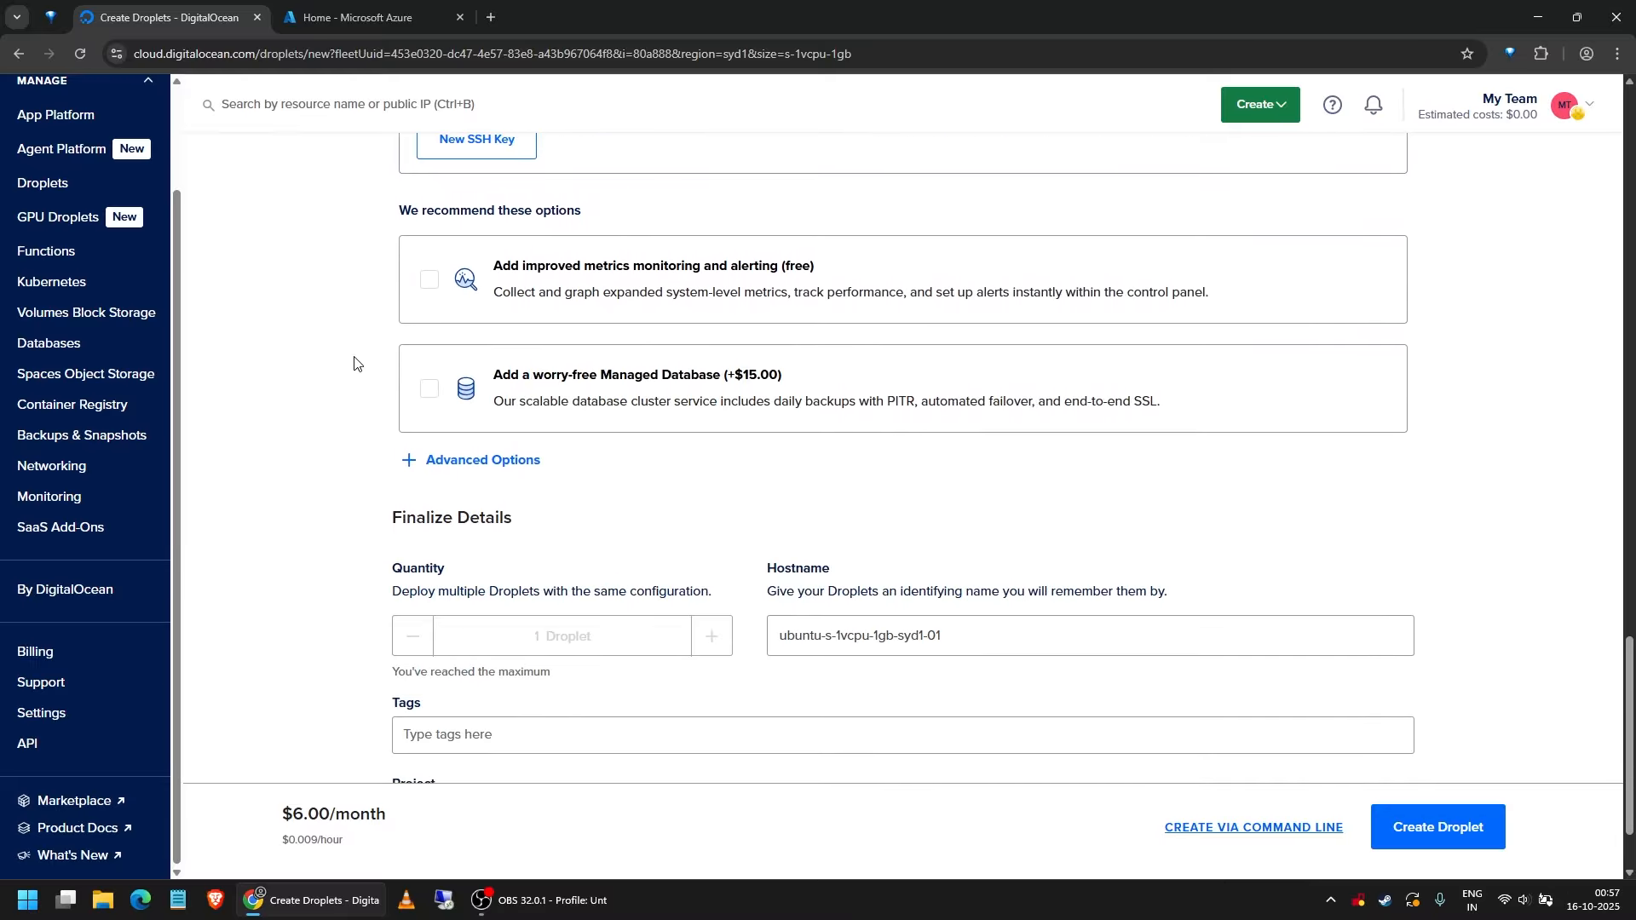
scroll(560, 411, down, 2)
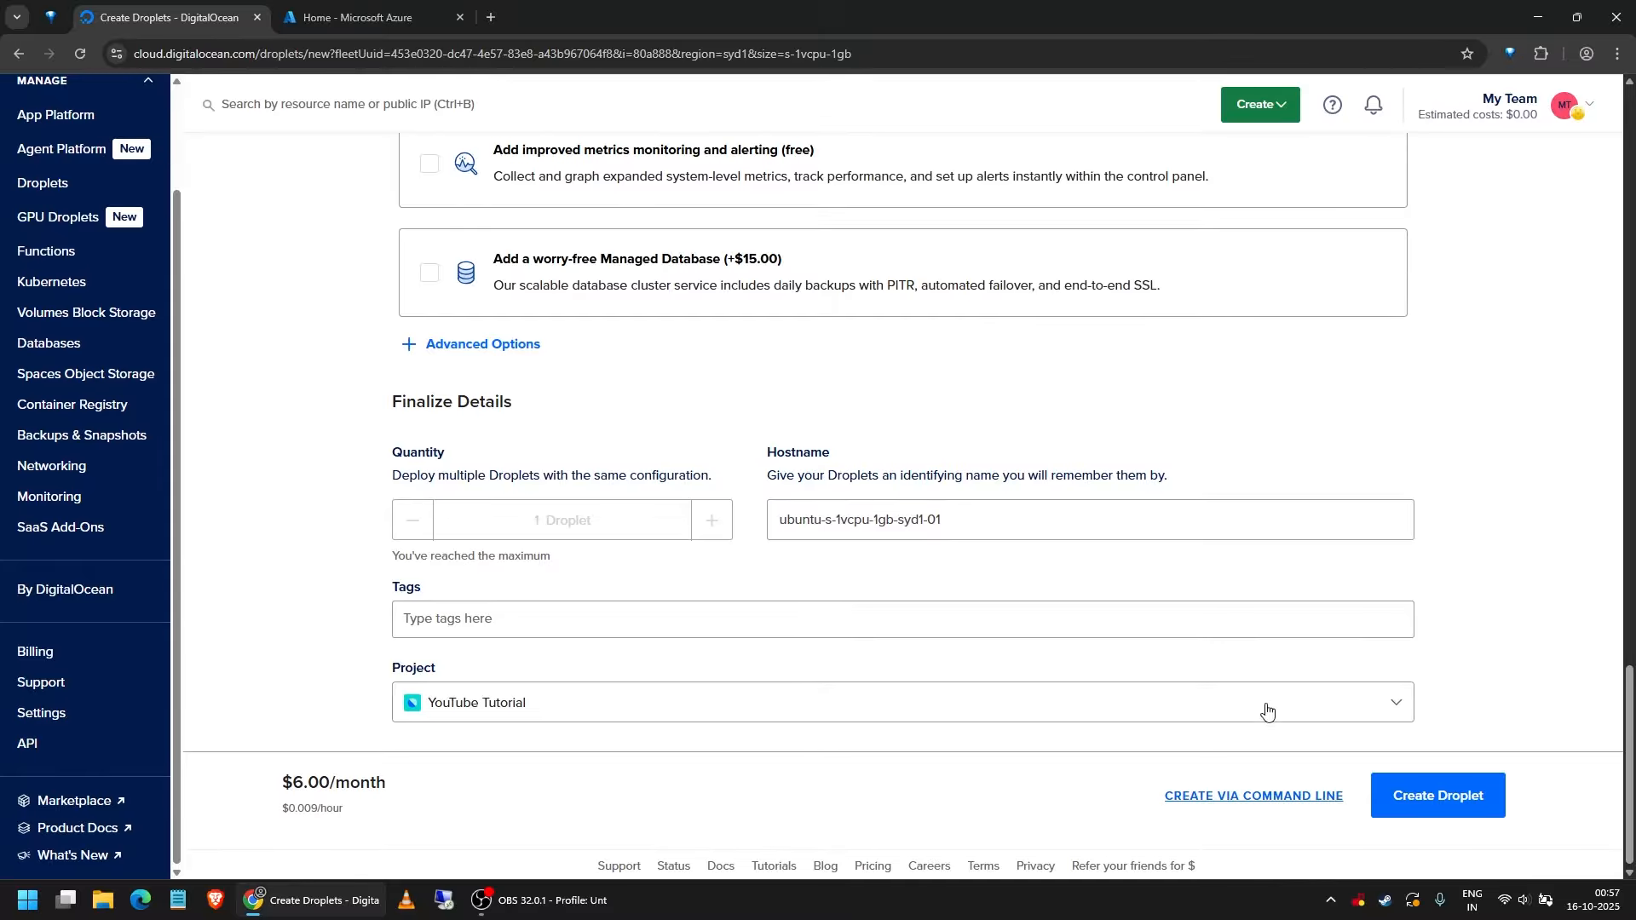
click(1435, 804)
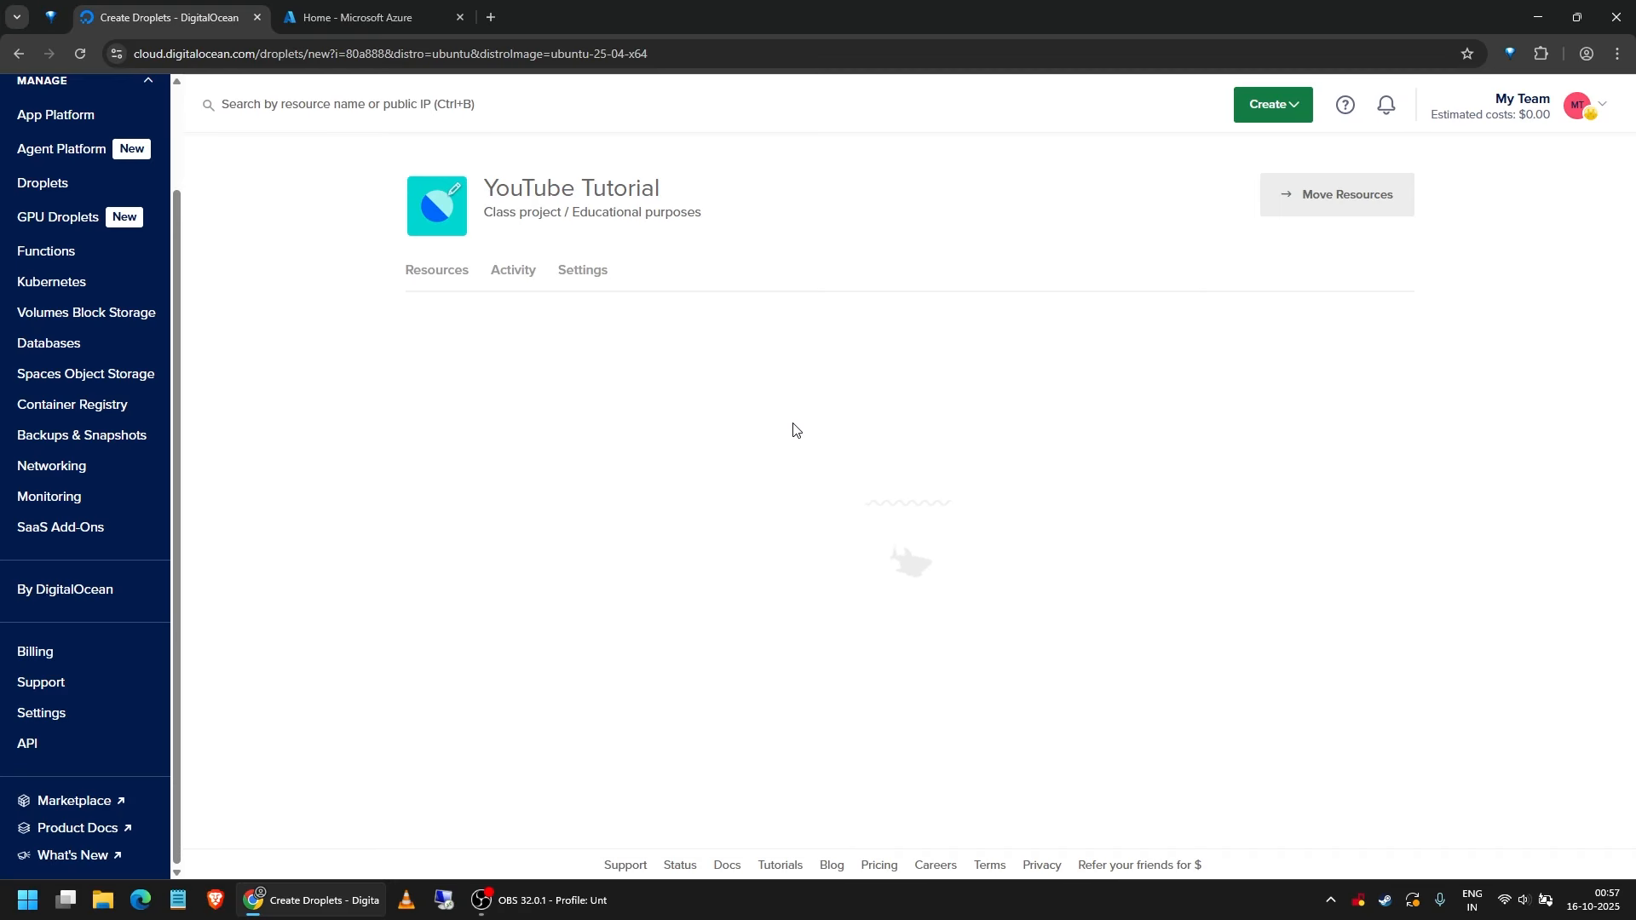
- Open the Windows Command Prompt and ping the San Francisco Droplet at 143.198.103.215
key(super+r)
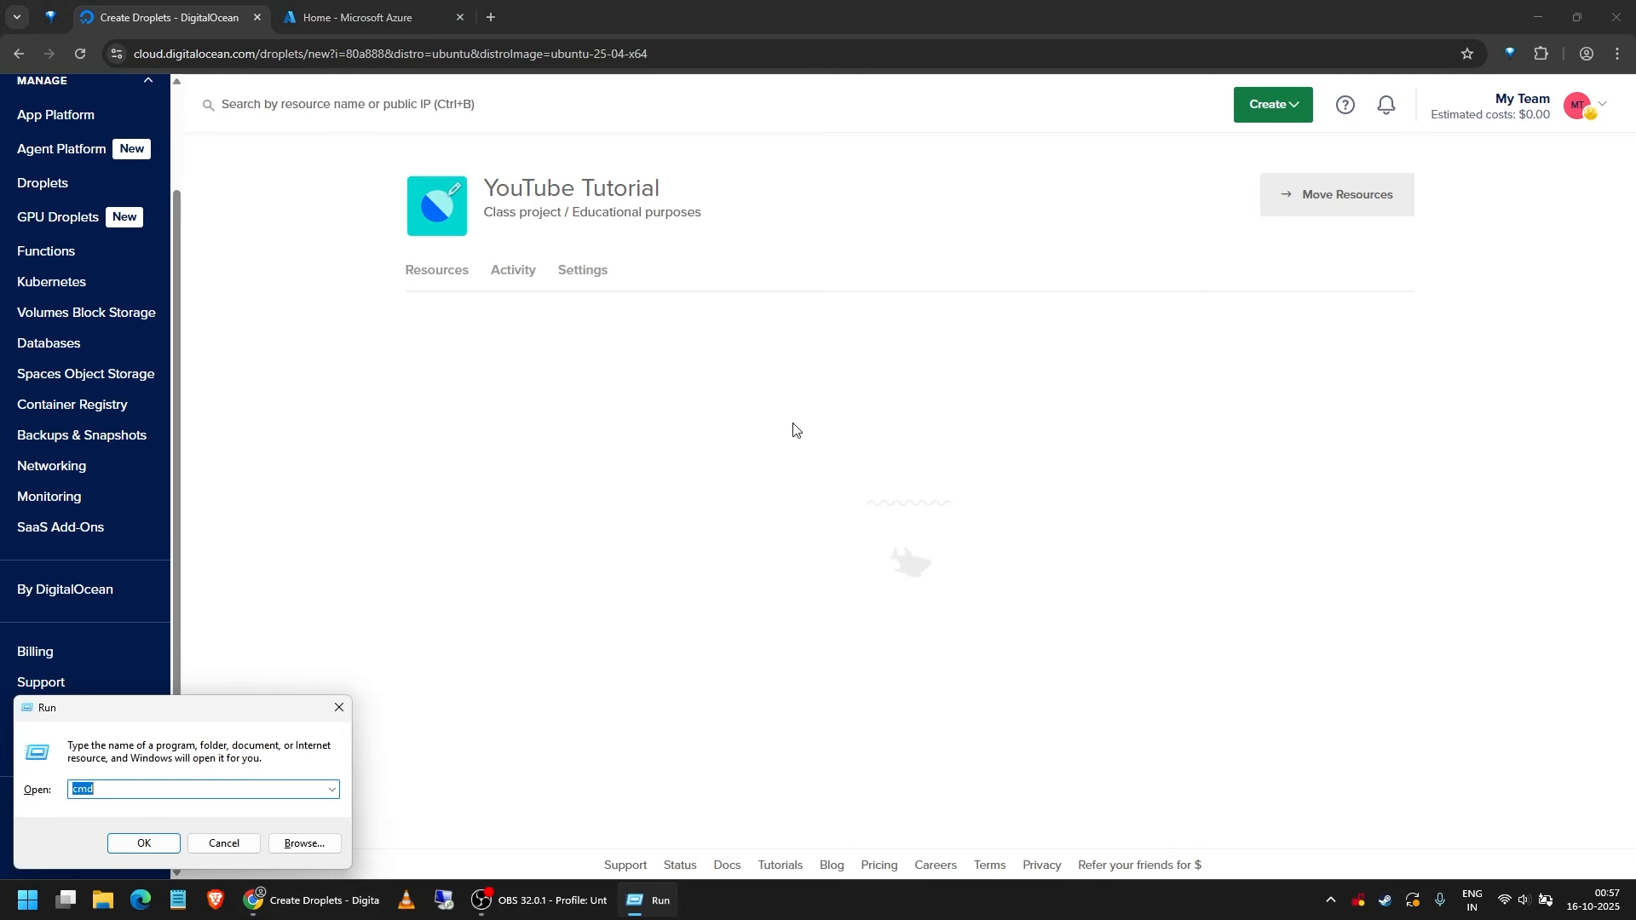
text(cmd)
key(Return)
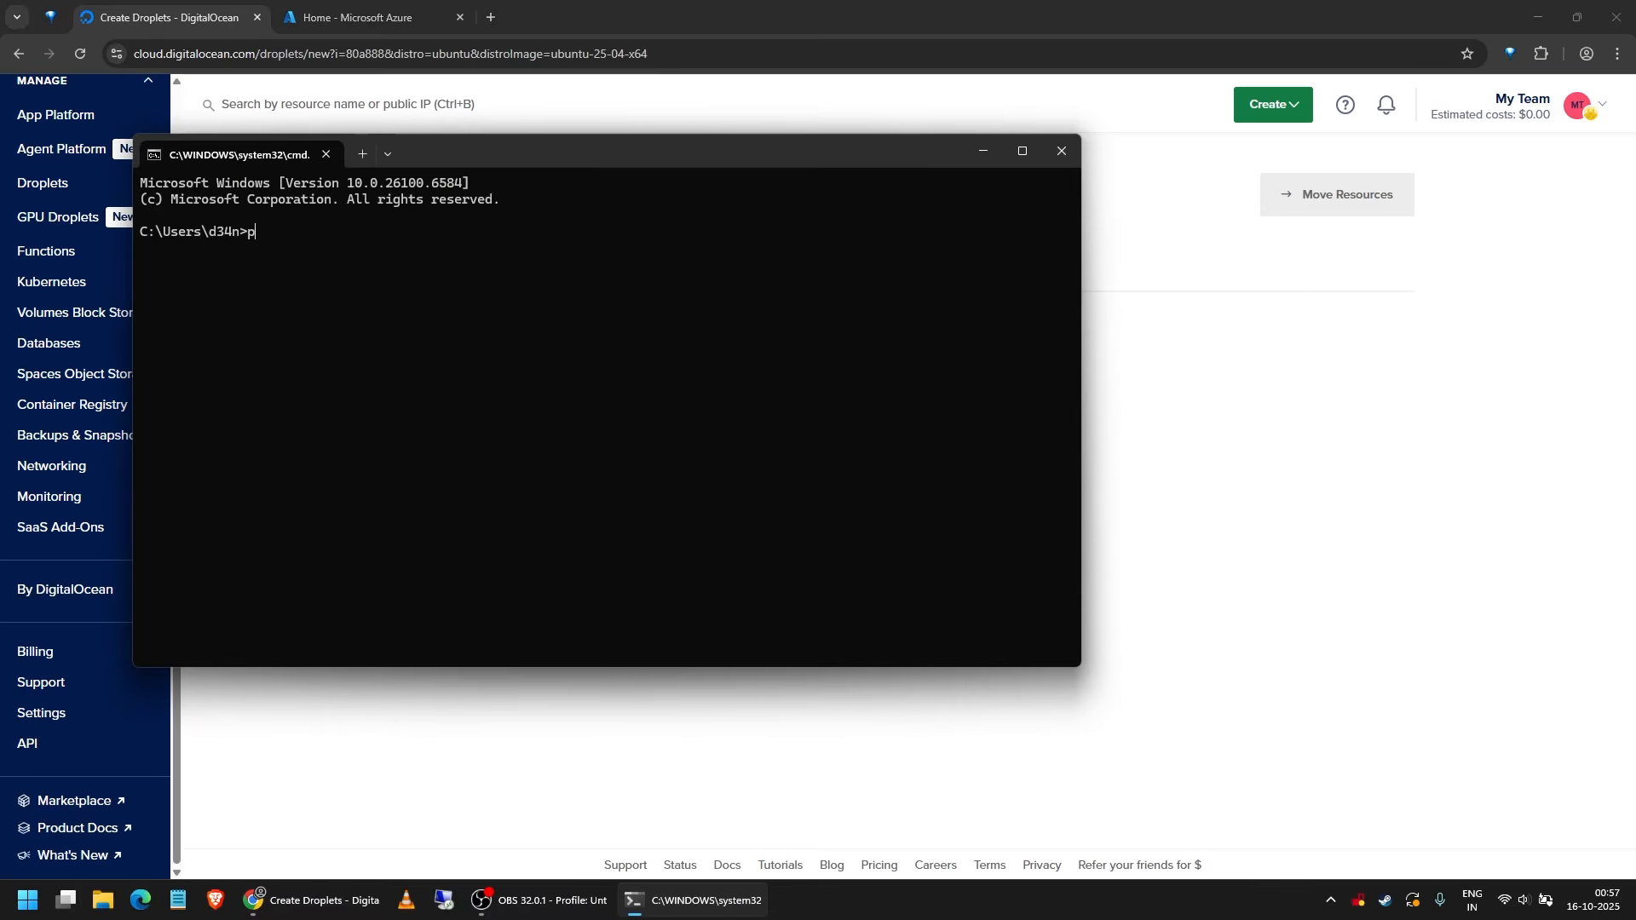
text(ping)
text(143.198.103.215)
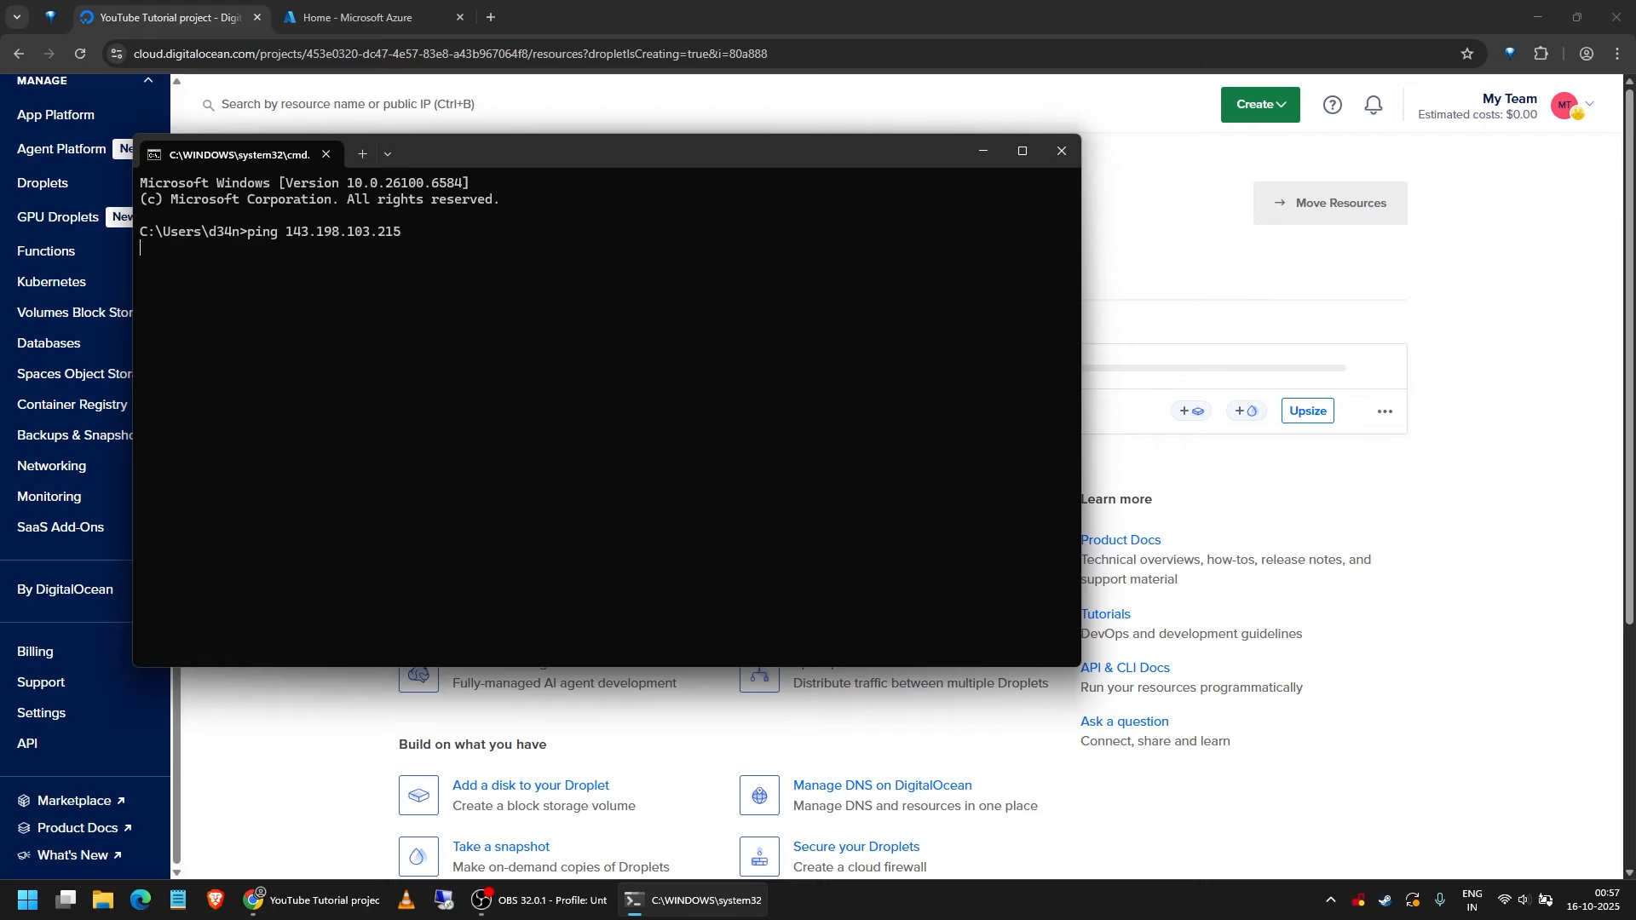
key(Return)
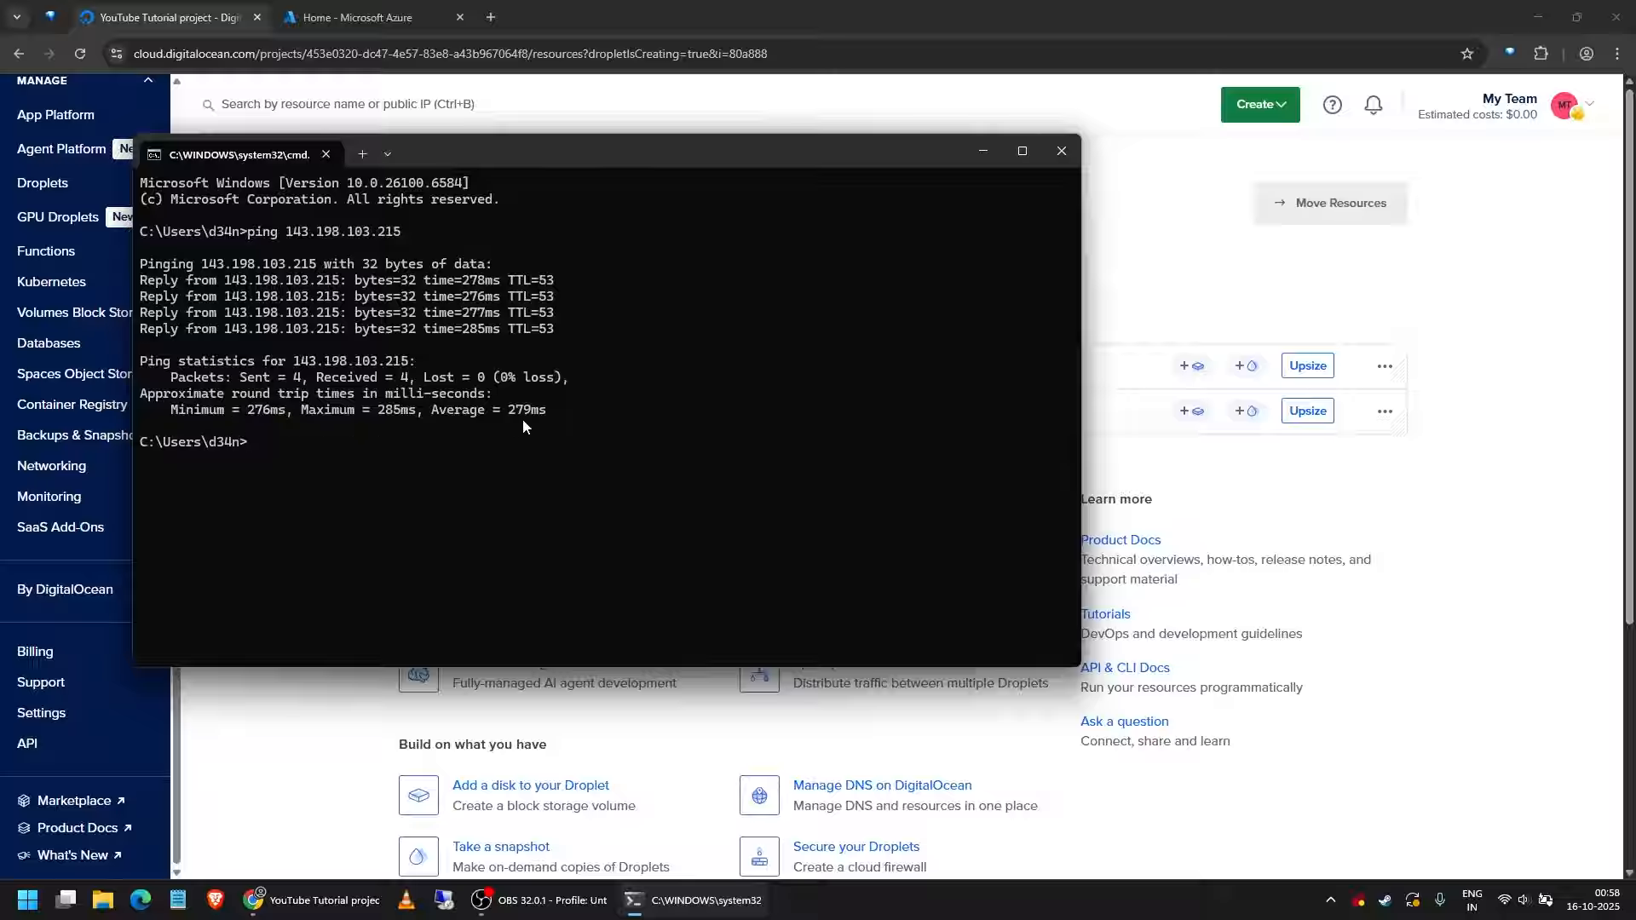
- Ping the Sydney Droplet at 134.199.174.140 from the Command Prompt to compare its latency, and return to the project's resources
click(988, 151)
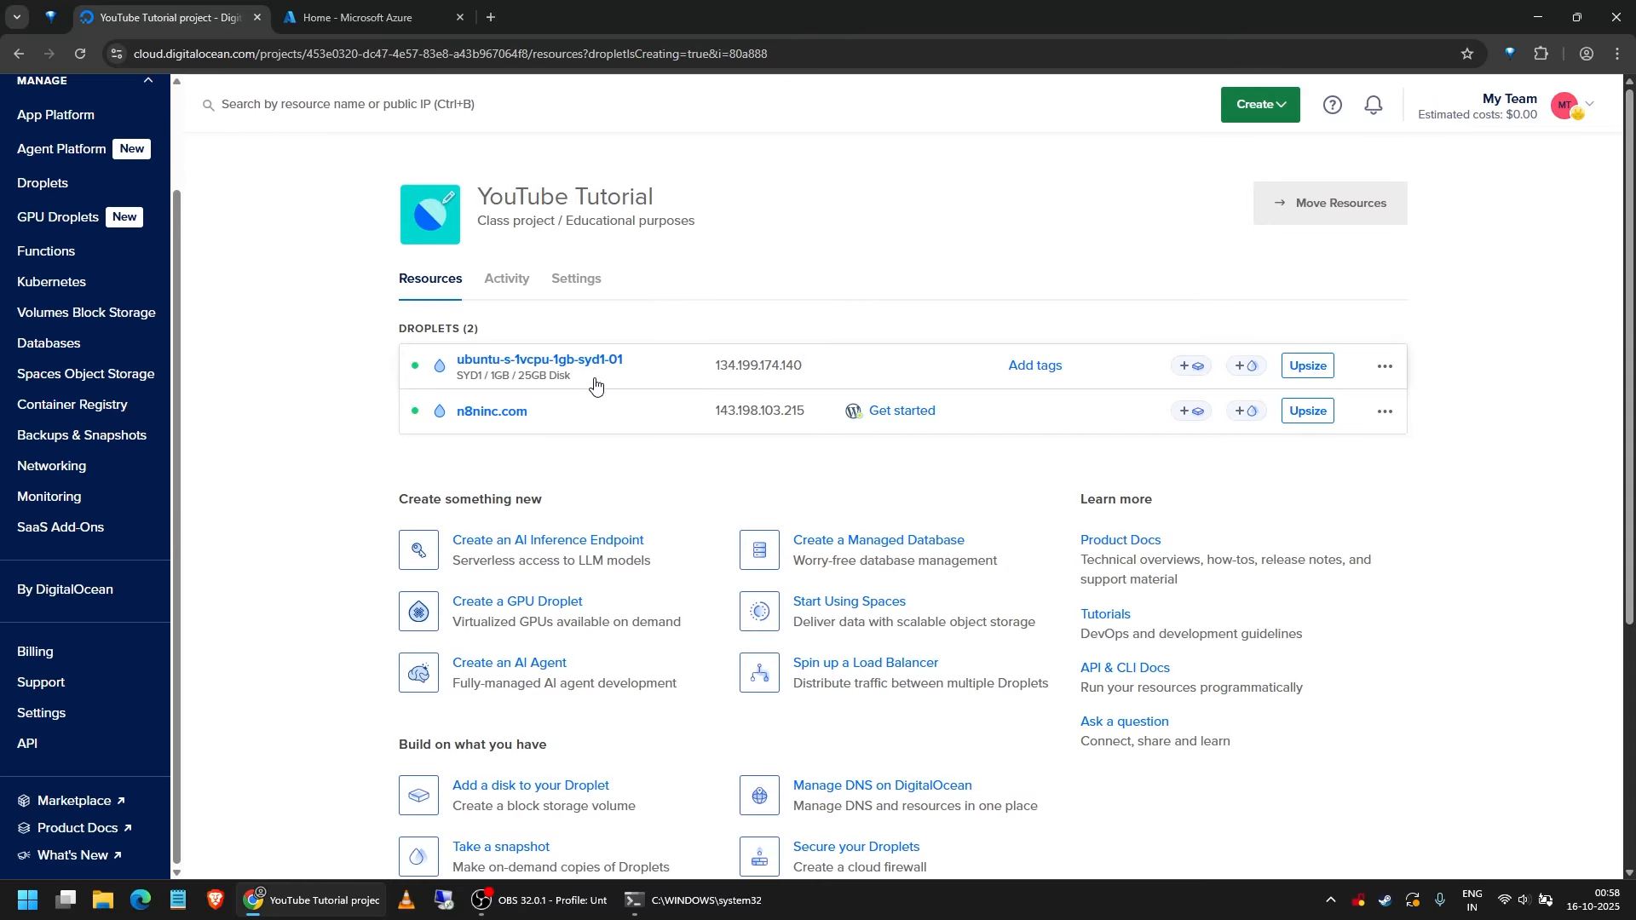
click(686, 900)
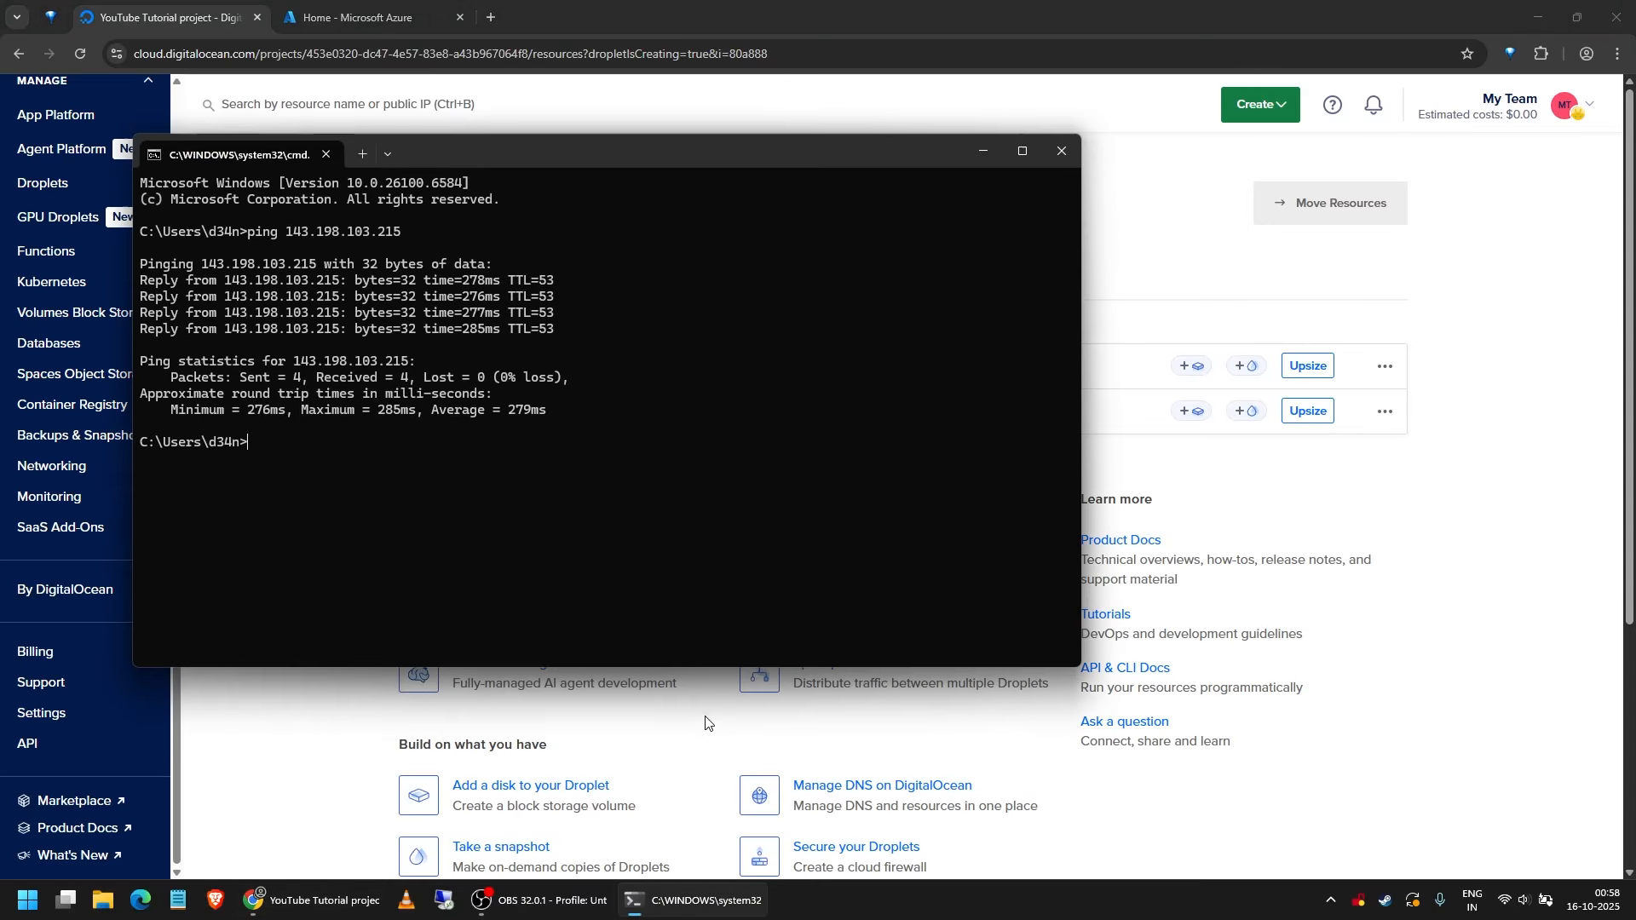
text(ping)
text(134.199.174.140)
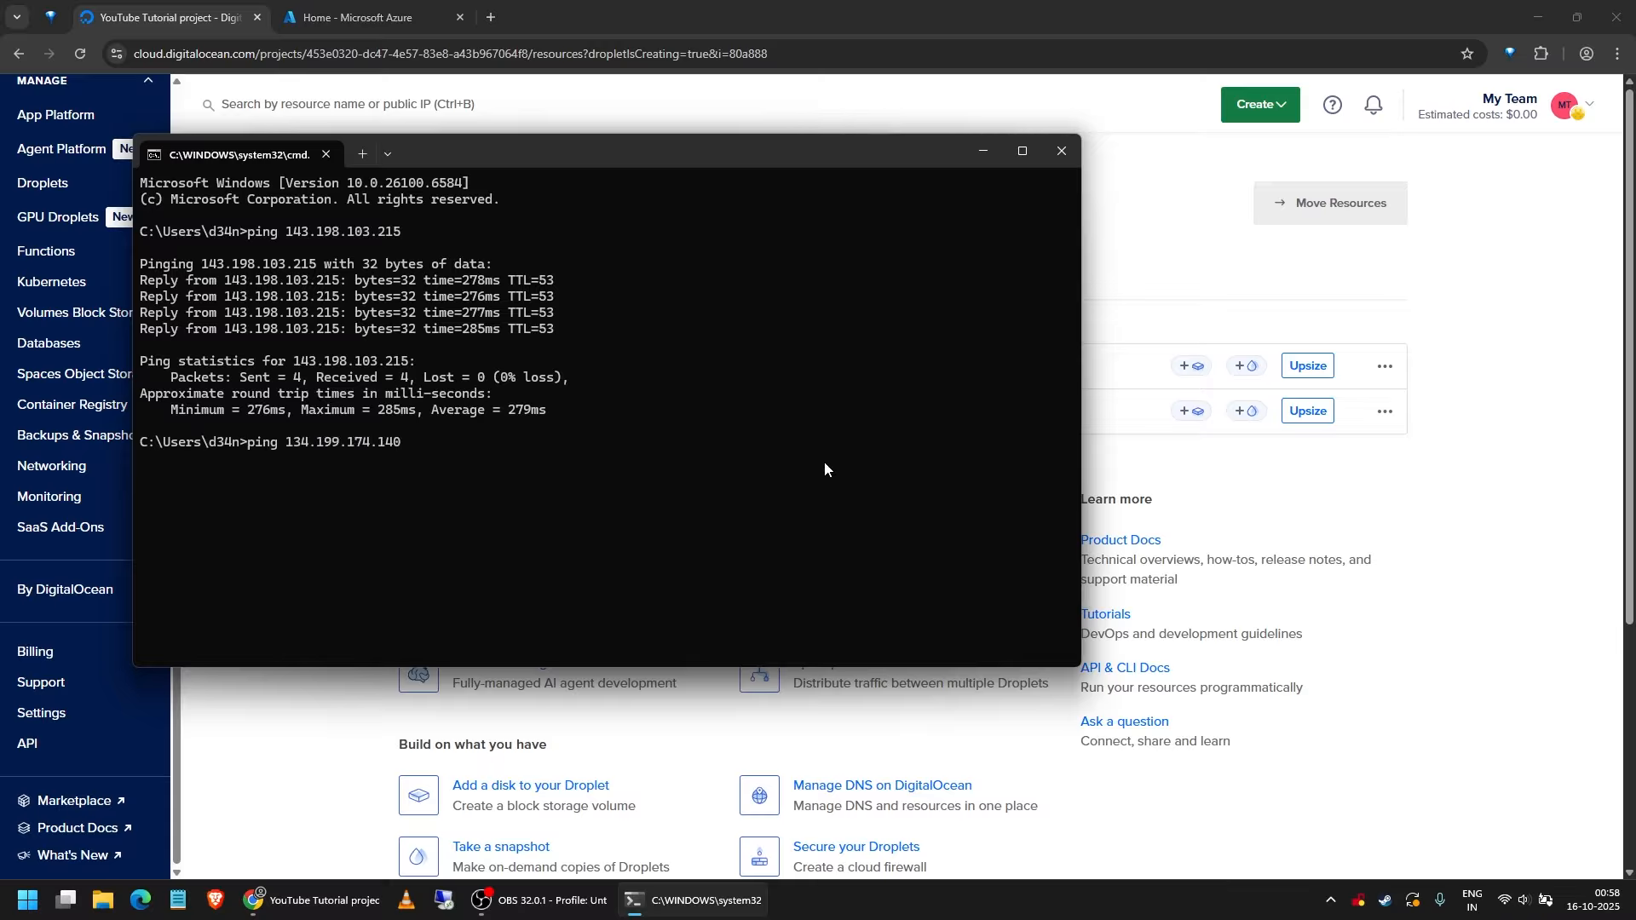
key(Return)
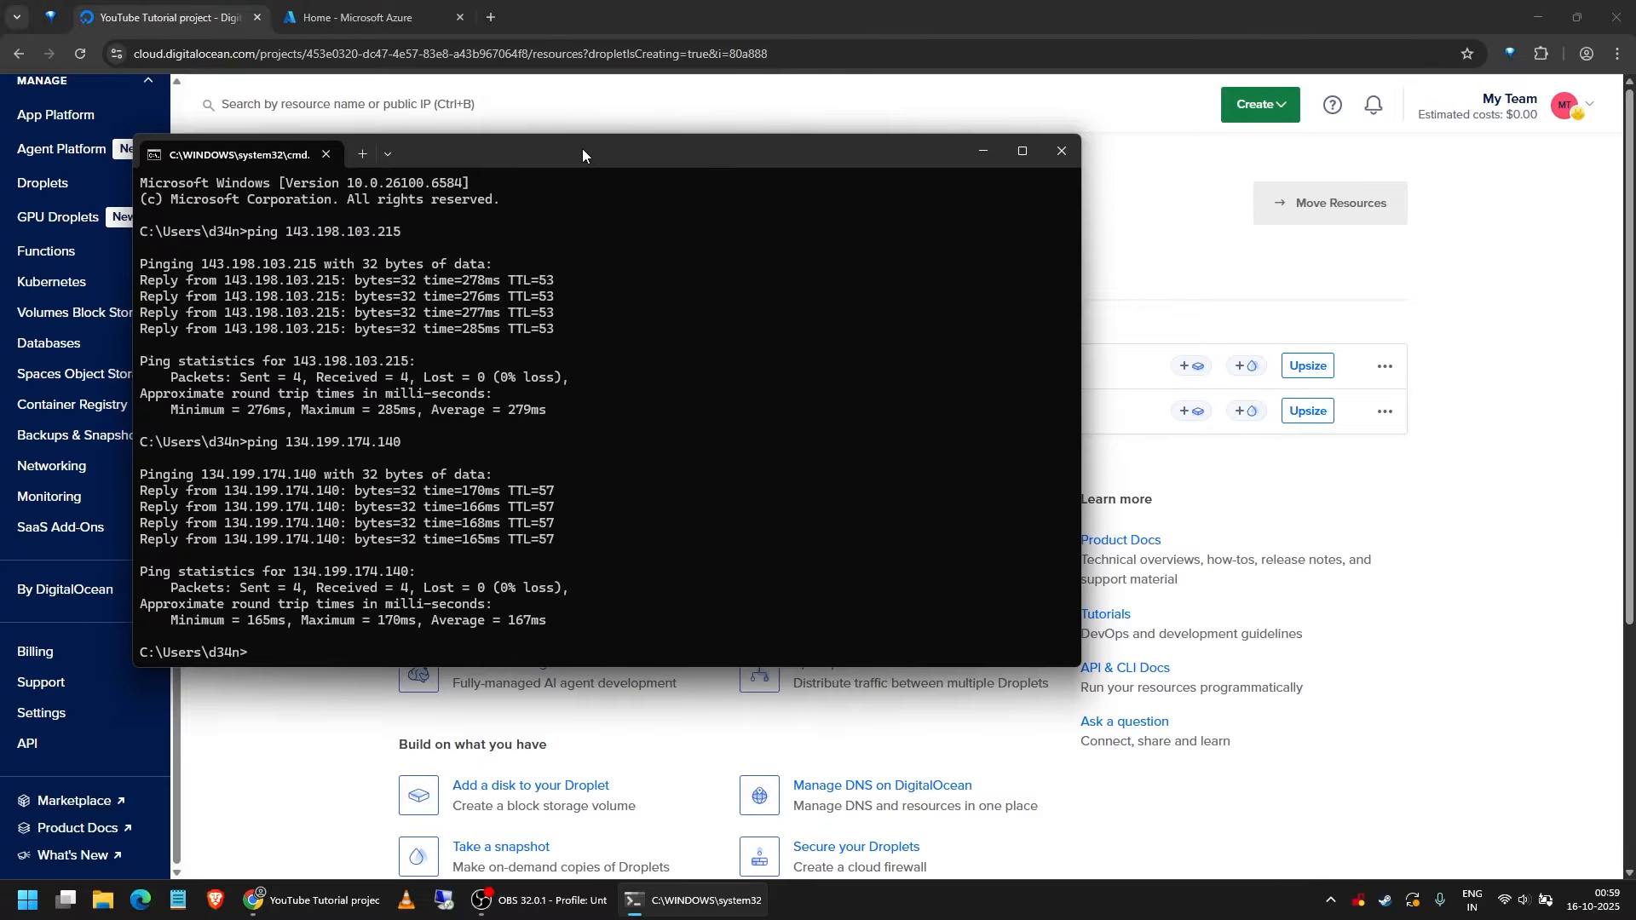
click(985, 147)
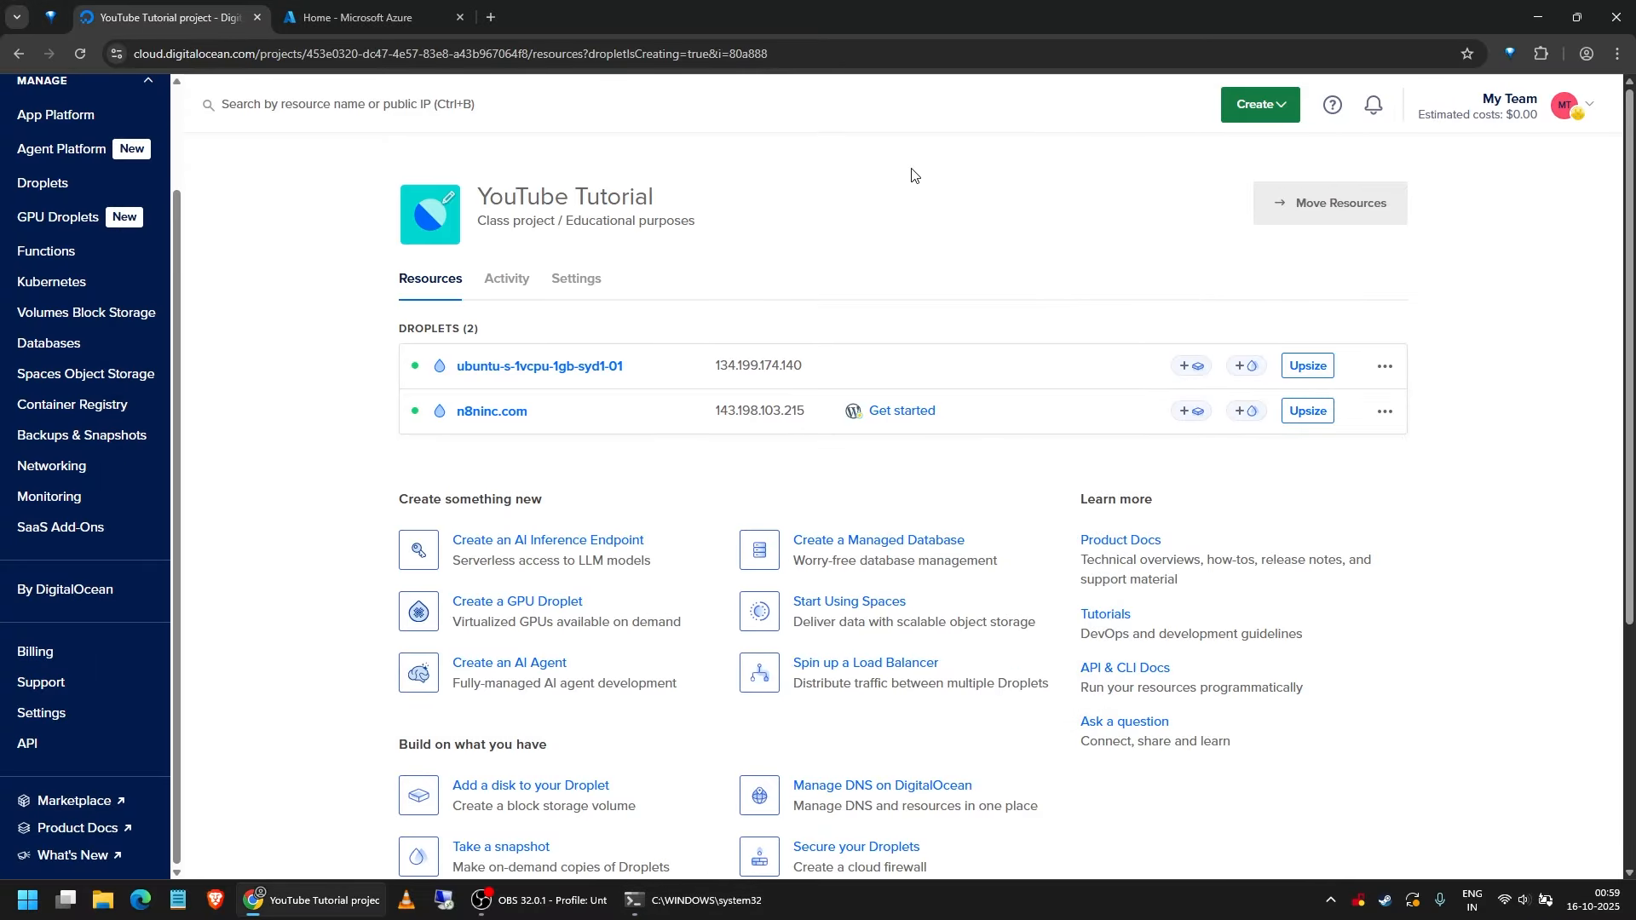
- Destroy the Sydney Droplet ubuntu-s-1vcpu-1gb-syd1-01, entering its name as confirmation
click(1384, 366)
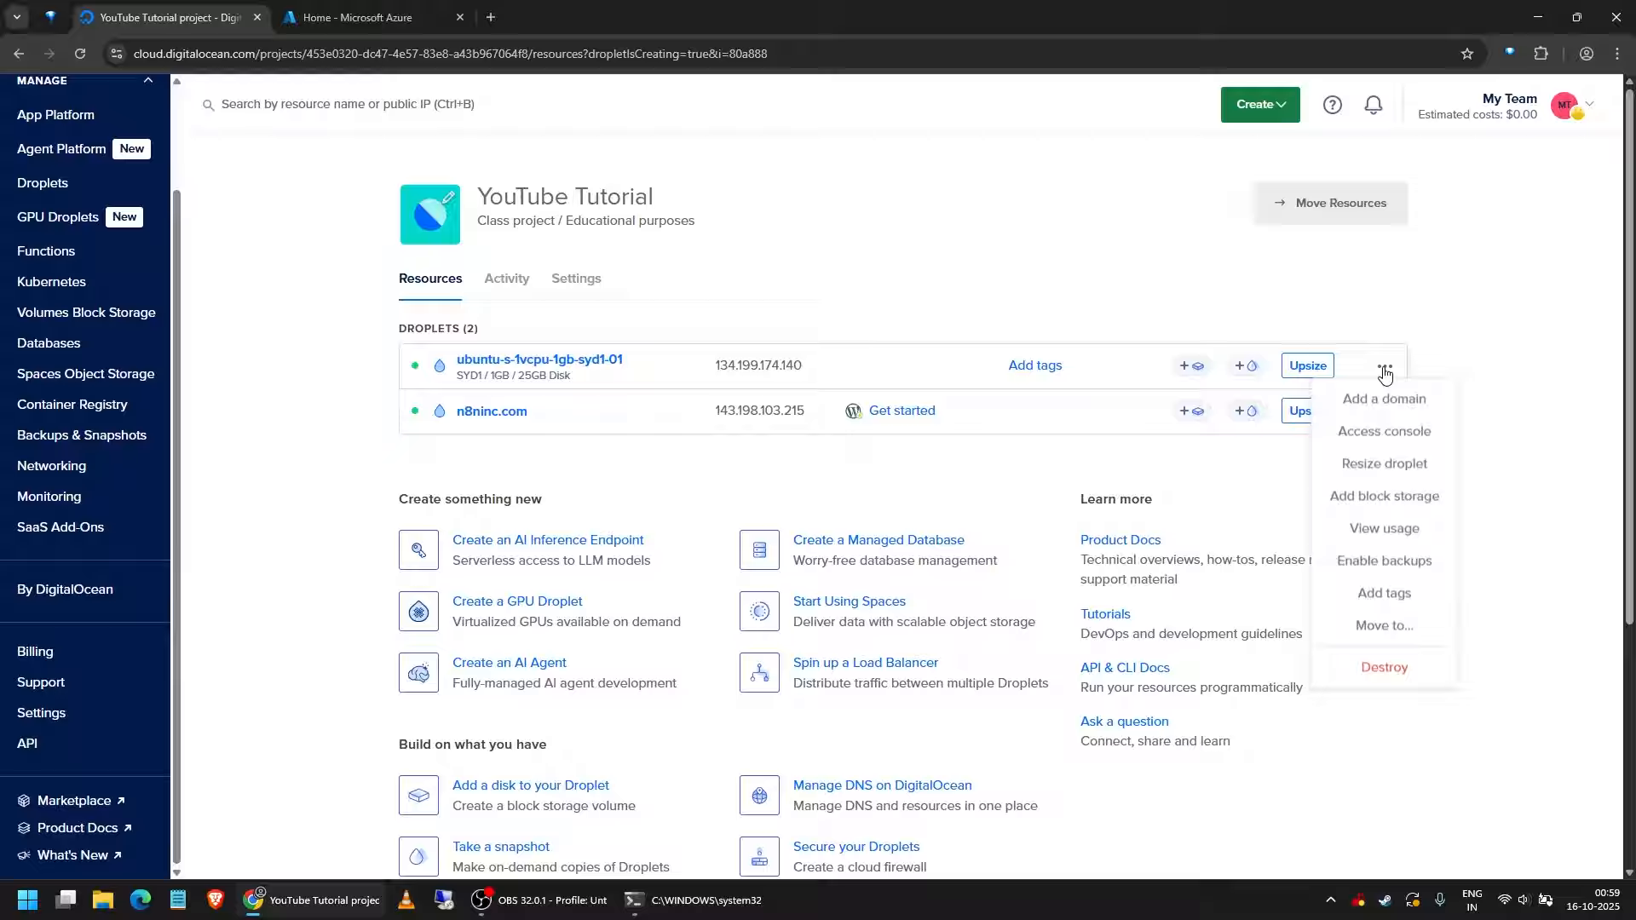
click(1382, 672)
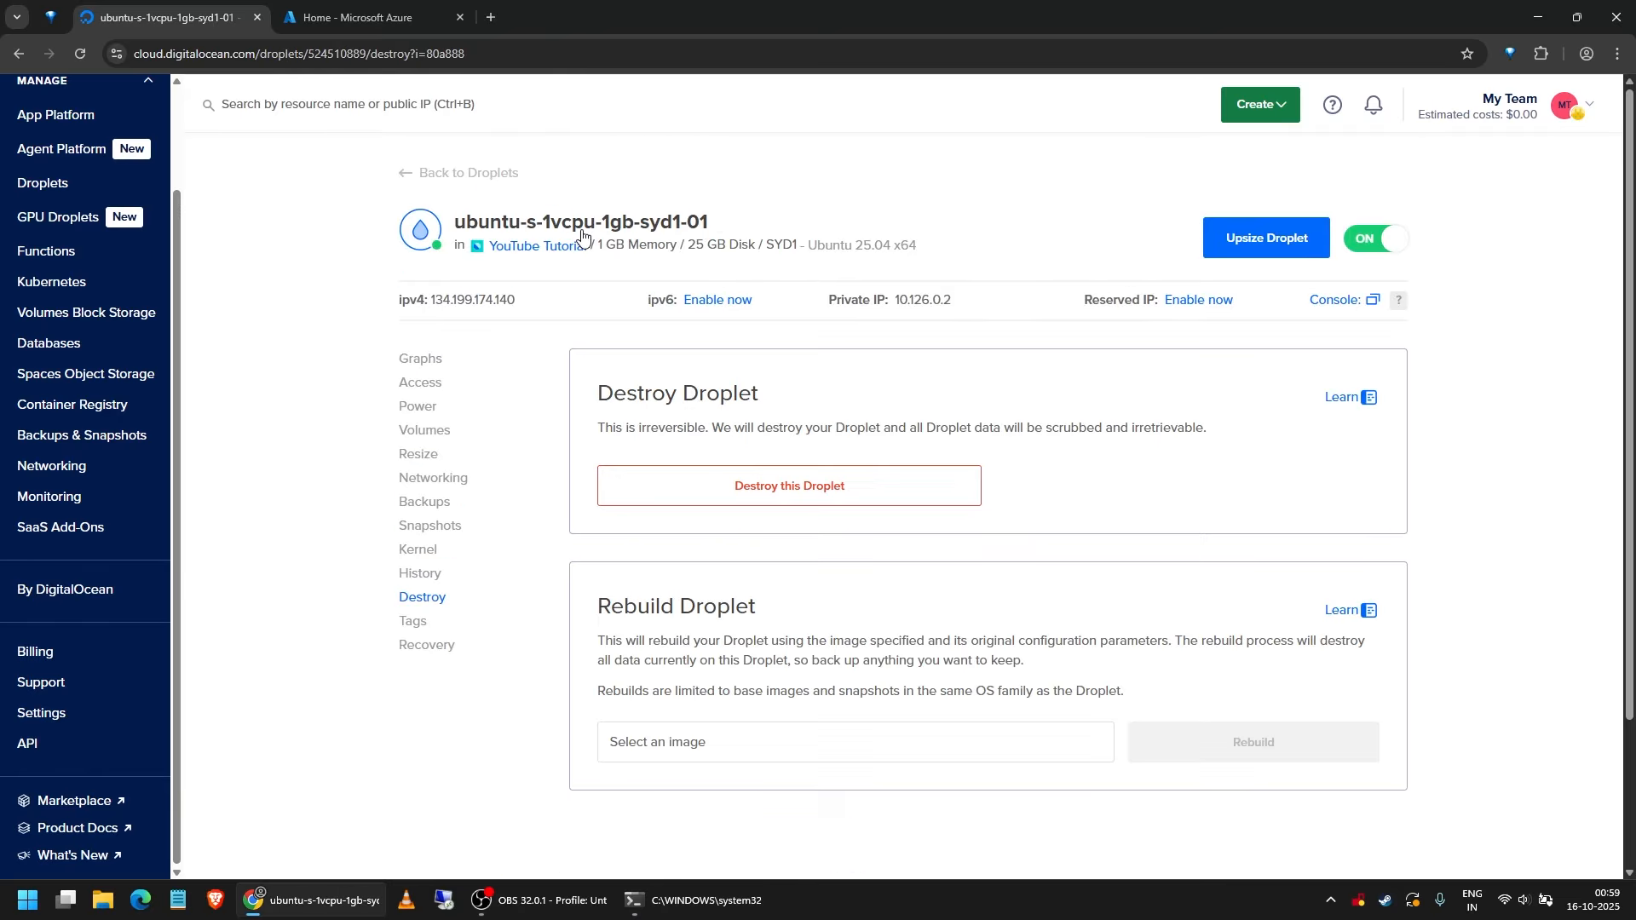
click(861, 485)
triple_click(629, 282)
drag(628, 281, 762, 345)
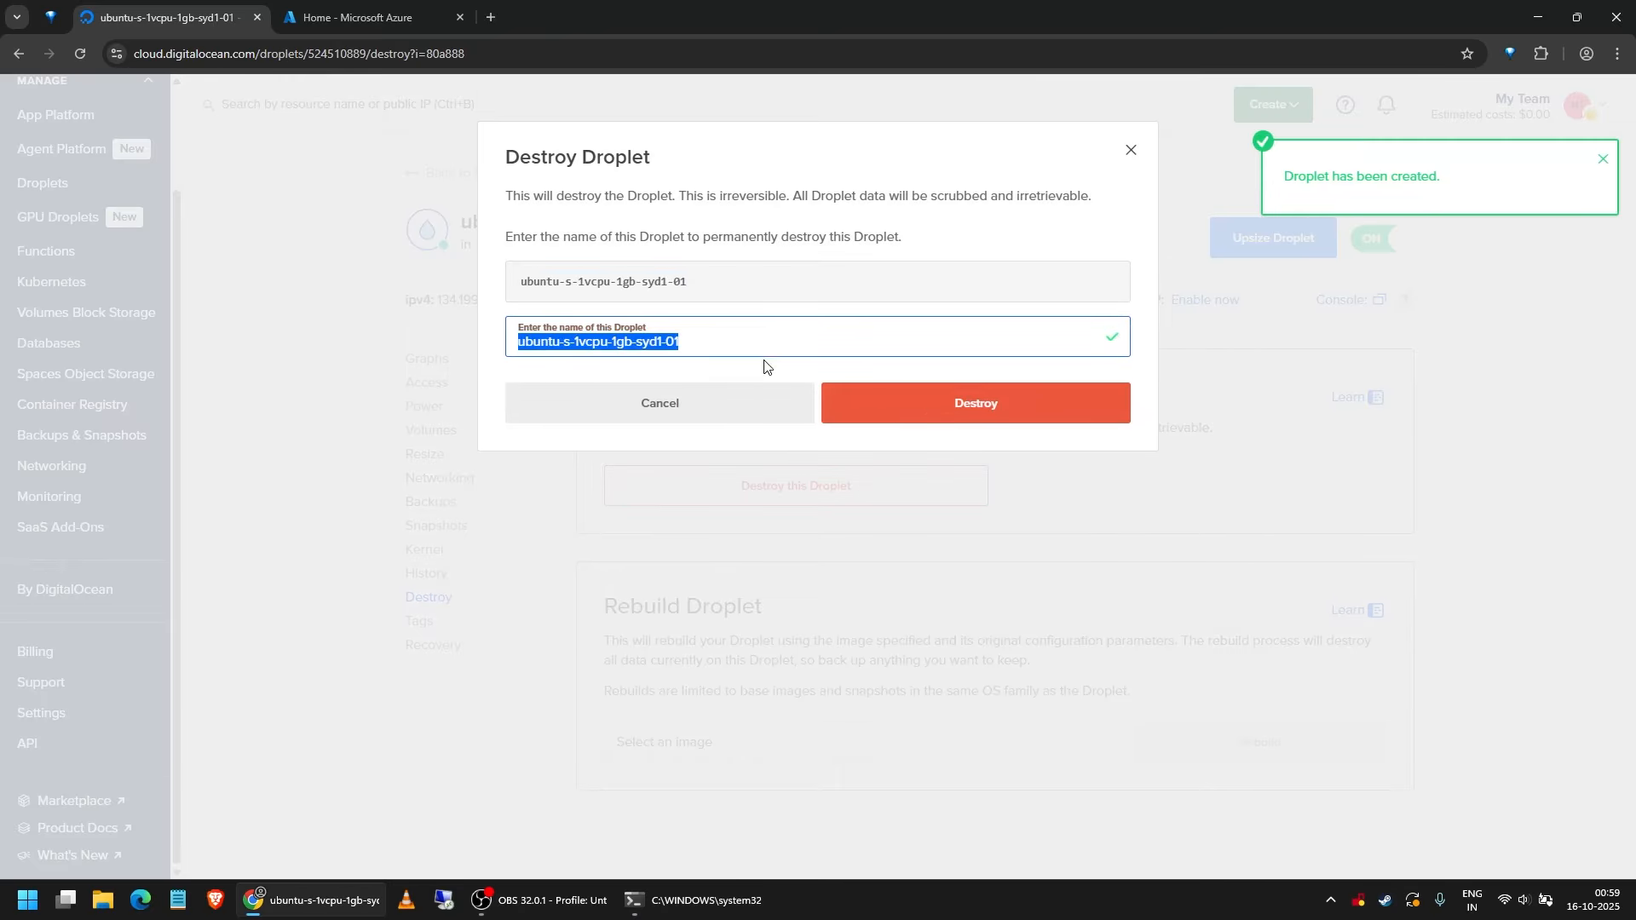
click(983, 407)
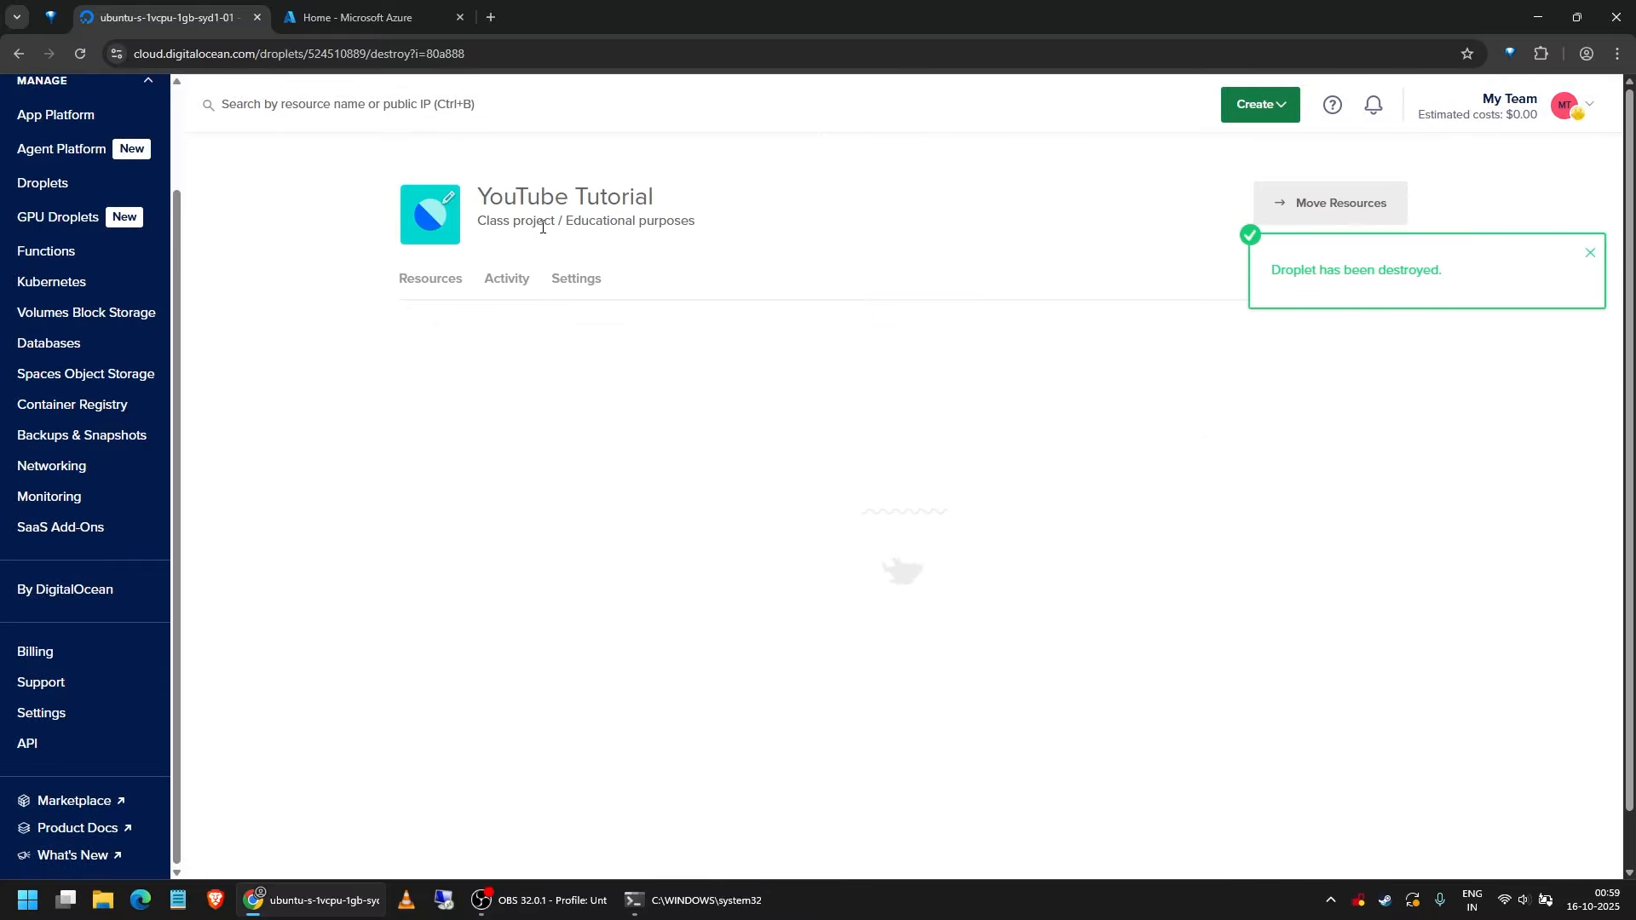